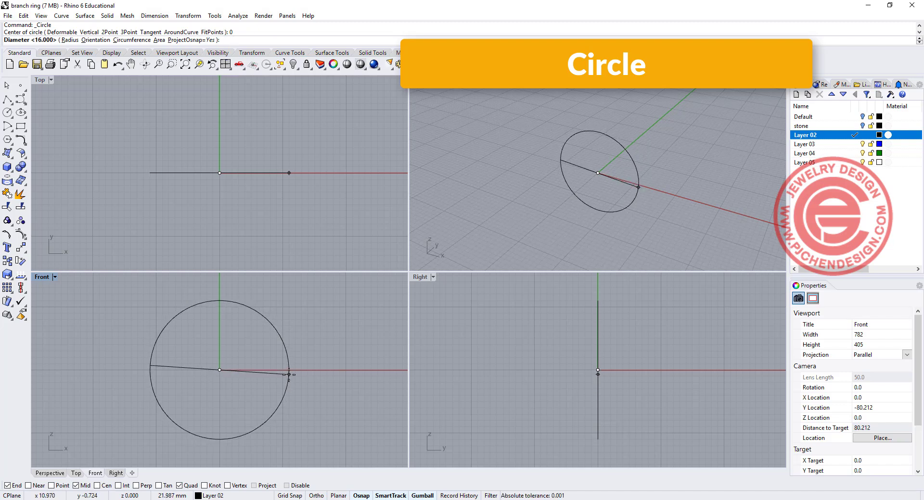
Finish the origin-centred 16 mm diameter circle in the Front view and rebuild it with 16 points at degree 3
left_click(269, 371)
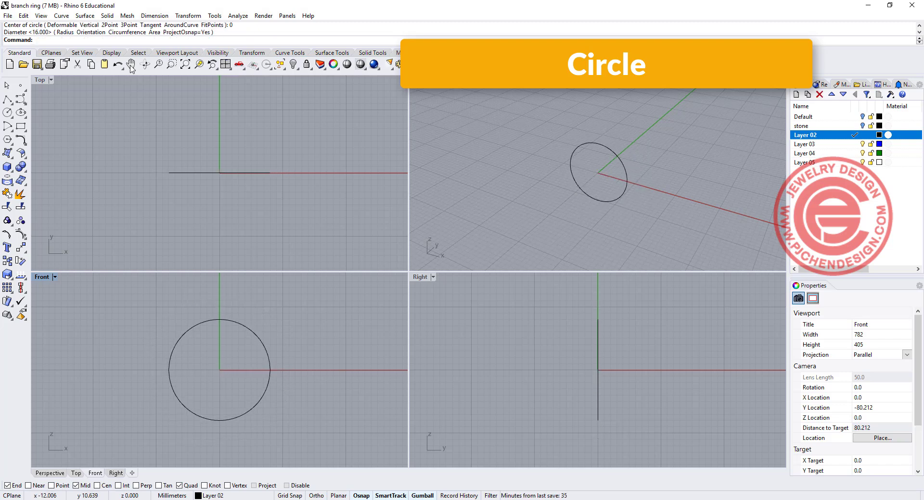
right_click_drag(196, 163, 160, 160)
left_click(189, 169)
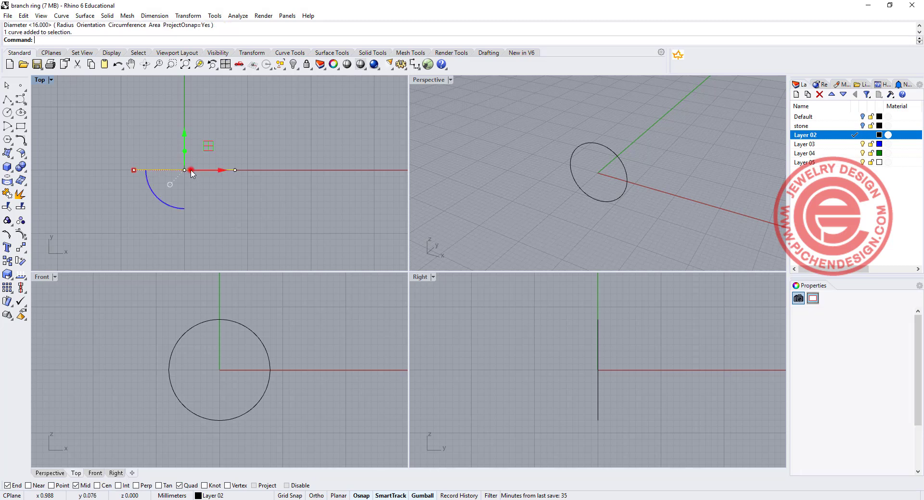
type("Rebuild")
key("Return")
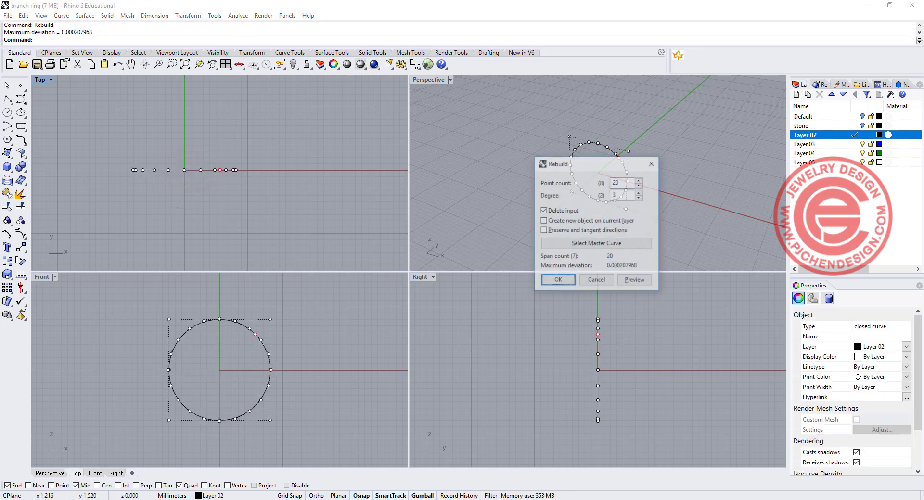
left_click_drag(608, 164, 500, 146)
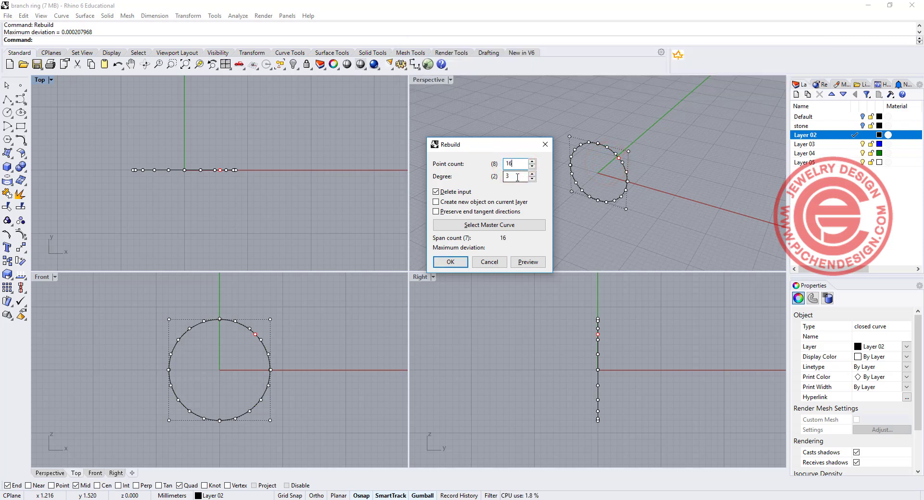
left_click(519, 164)
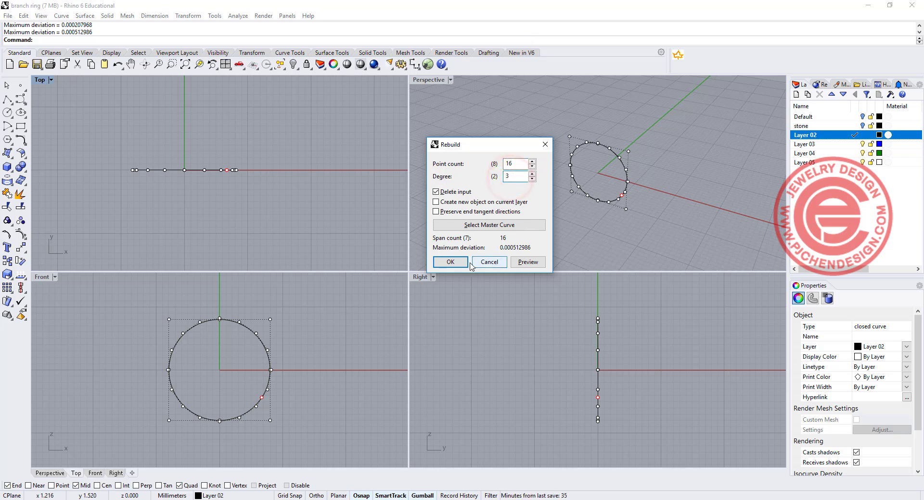
left_click(451, 261)
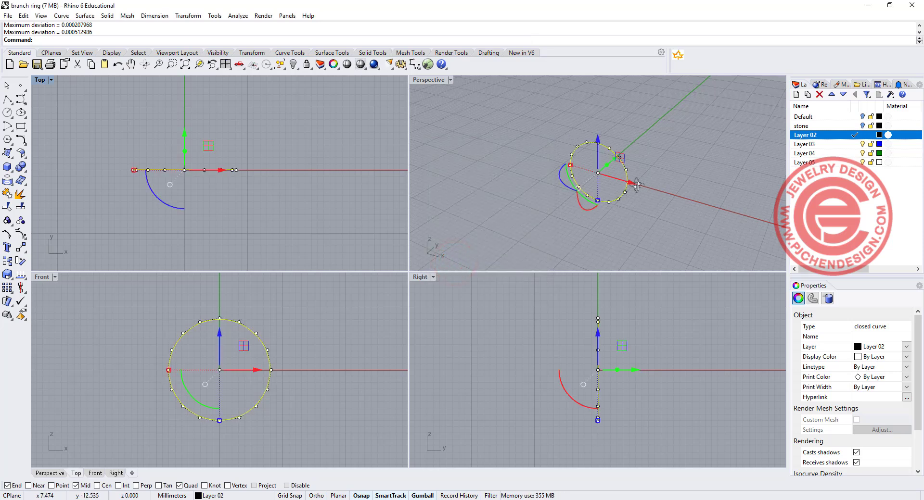
Move the pair of control points just beside the circle's centre, on the positive X side, toward positive Y
left_click(604, 205)
scroll(224, 159, "up", 6)
scroll(218, 166, "down", 4)
right_click_drag(257, 155, 298, 139)
left_click_drag(229, 108, 250, 179)
left_click_drag(241, 128, 208, 136)
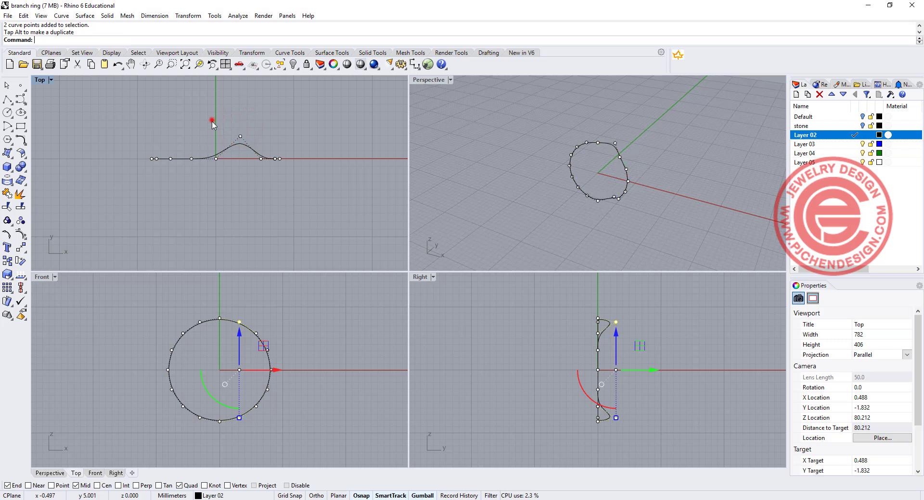
Move only the circle's topmost control point toward positive Y to separate the upper and lower waves
key("Escape")
left_click(216, 155)
left_click(20, 234)
left_click_drag(207, 304, 229, 337)
left_click_drag(214, 196, 217, 186)
Shift the control points on the curve's negative X side toward negative Y in the Top view
left_click_drag(165, 150, 180, 172)
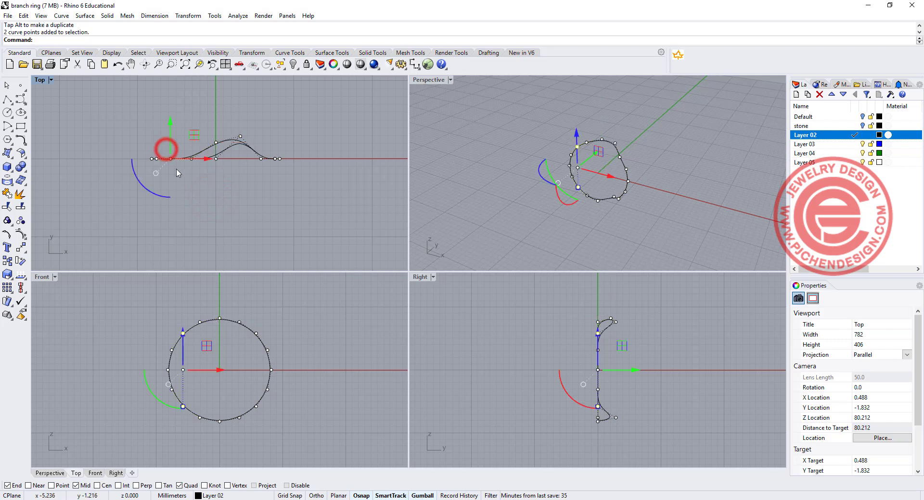
left_click_drag(170, 120, 171, 139)
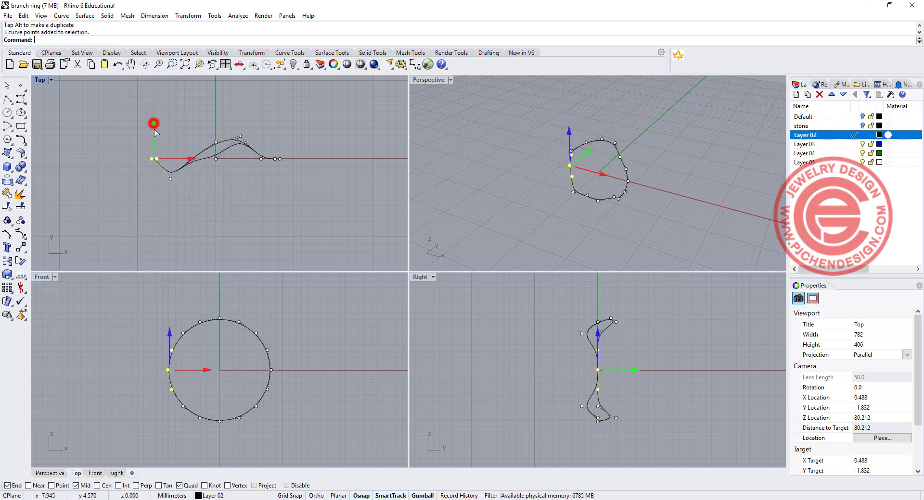
left_click_drag(154, 123, 174, 110)
scroll(170, 193, "up", 4)
left_click(228, 168)
scroll(230, 190, "down", 2)
Pull the upper control points on the curve's positive X side toward negative Y in the Perspective view
right_click_drag(695, 190, 630, 186)
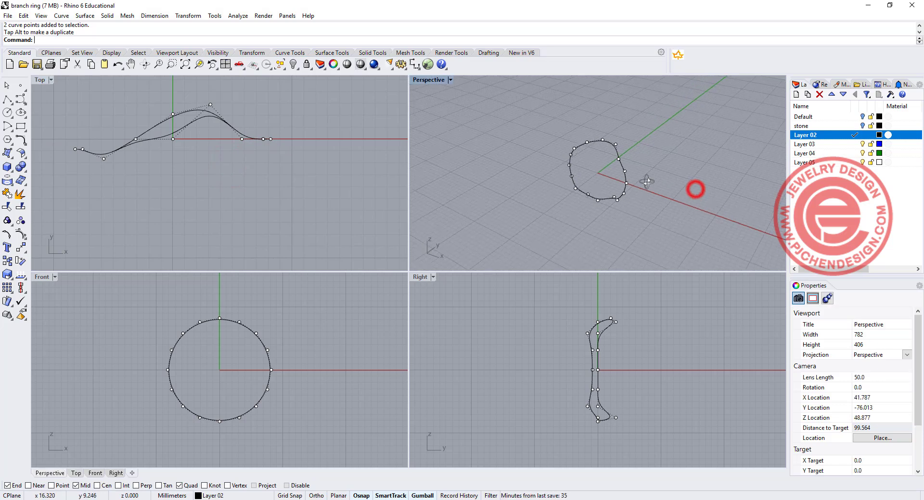
left_click(634, 212)
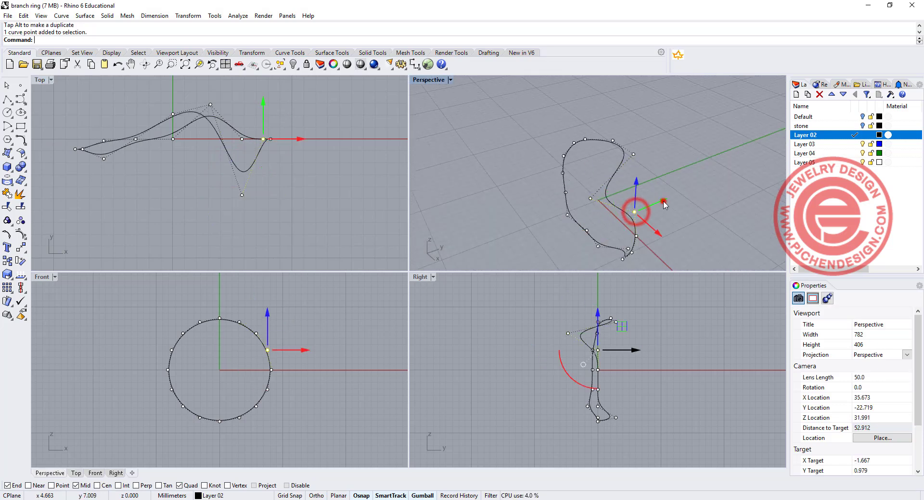
left_click_drag(663, 201, 649, 211)
left_click(707, 224)
Make a copy of the wavy ring curve rotated 180° about the origin in the Top view
right_click_drag(637, 192, 669, 155)
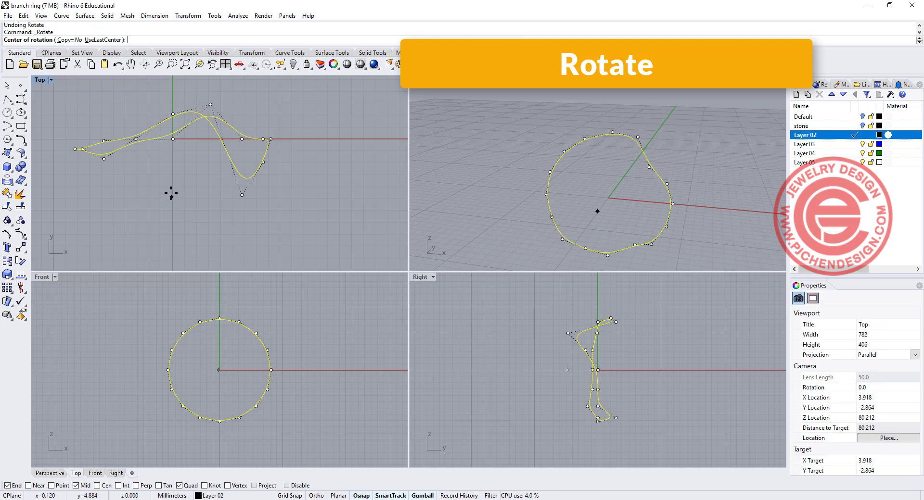
type("0")
key("Return")
left_click(173, 212)
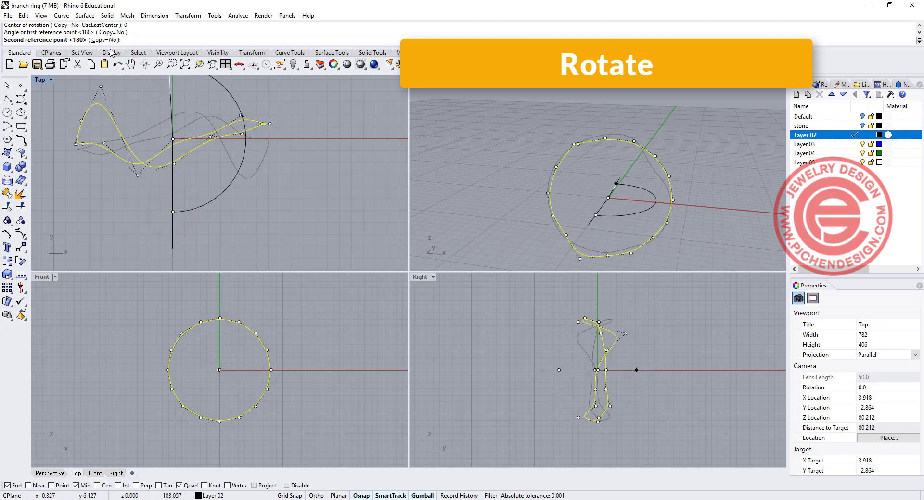
left_click(105, 41)
left_click(172, 87)
right_click(319, 199)
Reduce the deep dip in the original curve by pulling its outlying control point back toward positive Y
right_click_drag(520, 204, 607, 199)
left_click(607, 199)
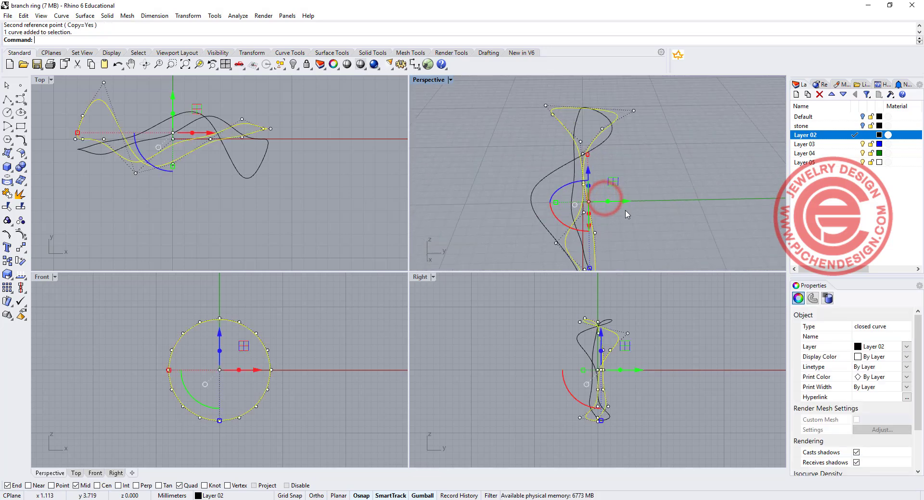
right_click_drag(610, 234, 637, 225)
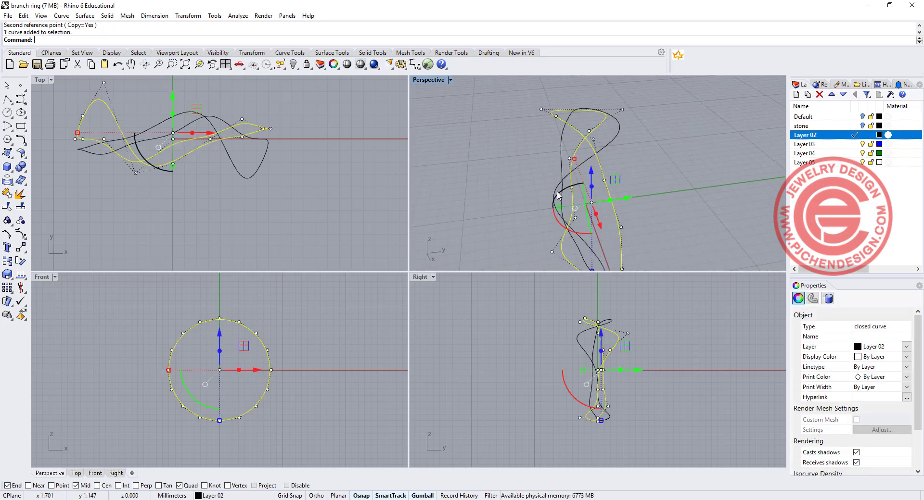
right_click_drag(552, 193, 497, 190)
left_click(499, 177)
left_click(510, 174)
left_click_drag(467, 144, 572, 195)
Lower the high peak of the rotated copy by moving its outlying control point toward negative Y
left_click(556, 109)
right_click_drag(564, 106, 534, 171)
left_click(525, 171)
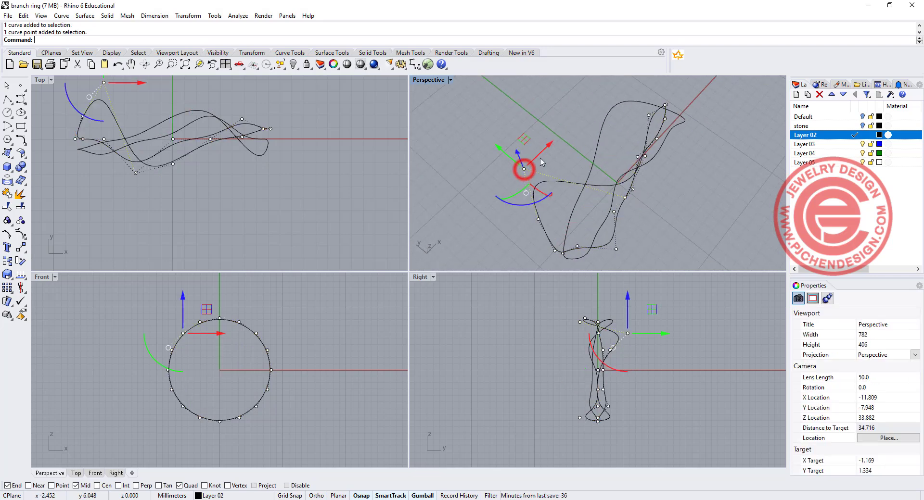
left_click_drag(525, 169, 500, 145)
Soften the rotated copy's neighbouring dip by moving its control point near the ring's top toward positive Y
right_click_drag(685, 218, 598, 206)
left_click(593, 173)
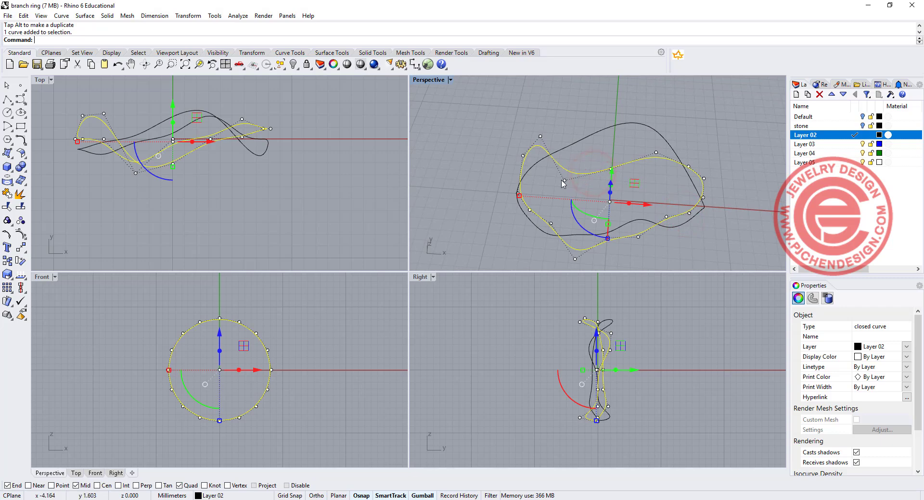
left_click(560, 181)
left_click(576, 173)
left_click(565, 181)
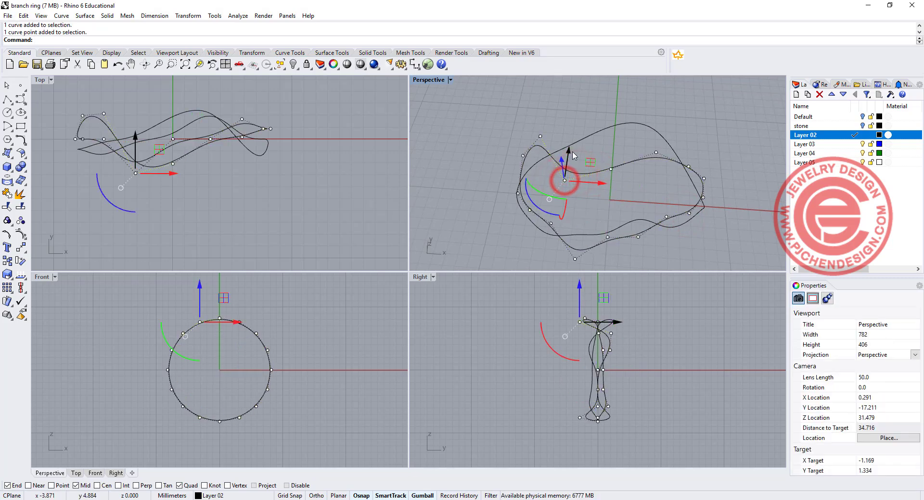
right_click_drag(591, 162, 574, 162)
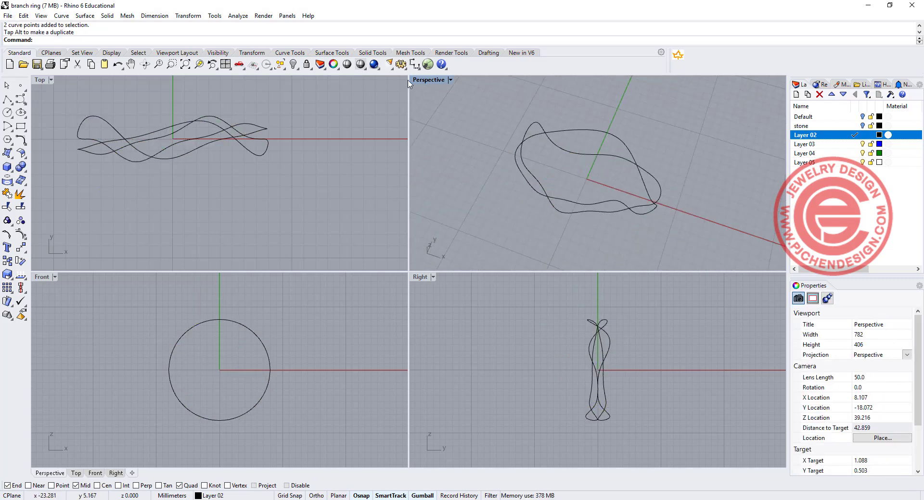
Draw a two-point circle 1.3 mm in diameter in the Top view, starting at one ring curve's positive X end
scroll(259, 144, "up", 3)
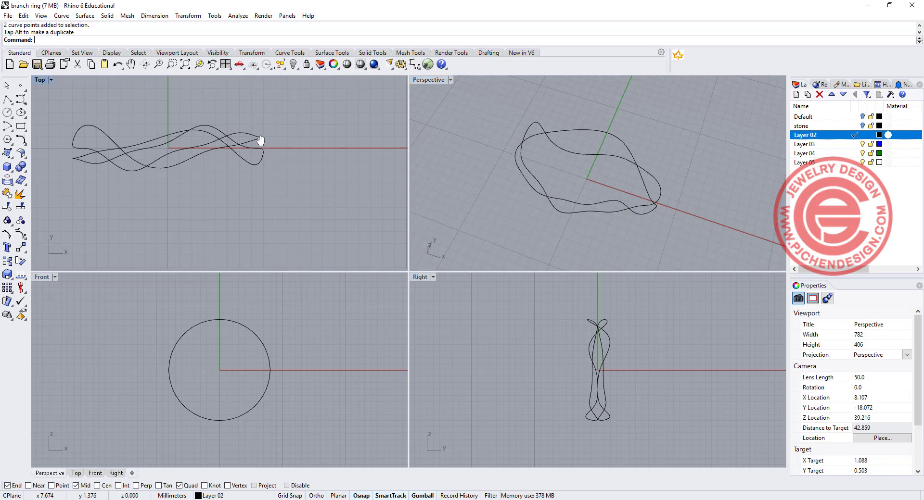
left_click(8, 115)
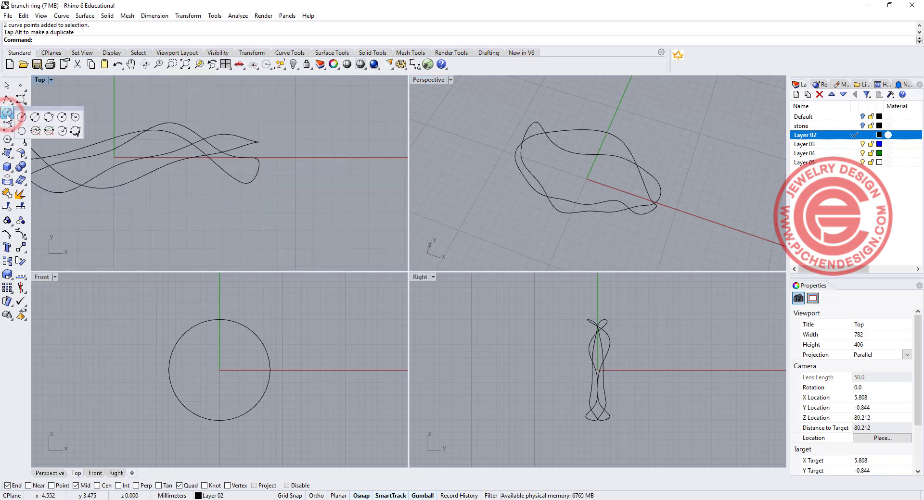
left_click(36, 118)
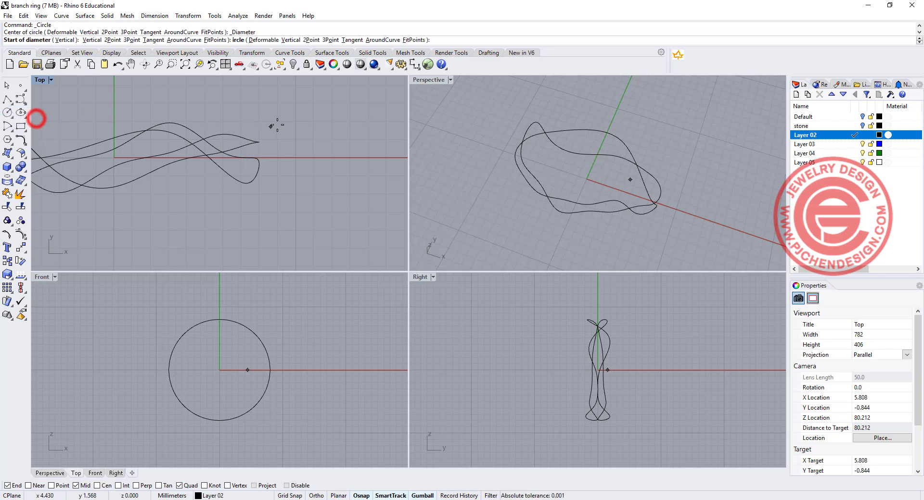
left_click(259, 142)
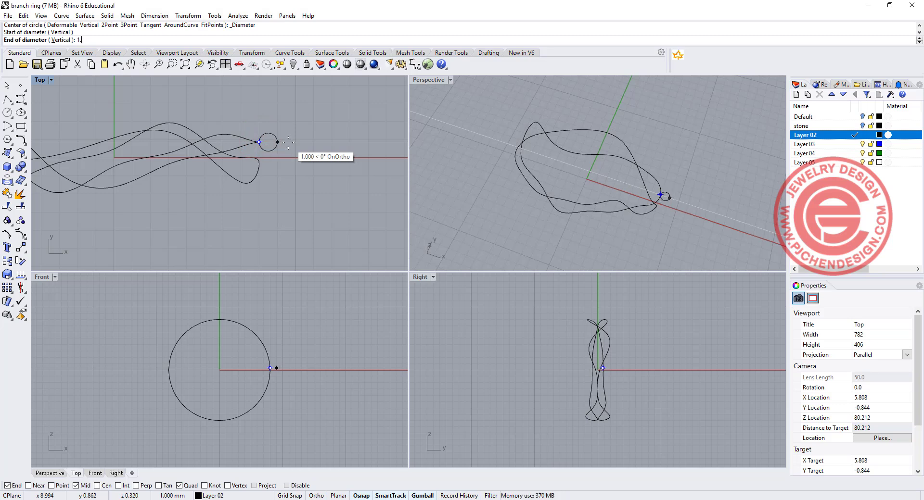
type("1.3")
key("Return")
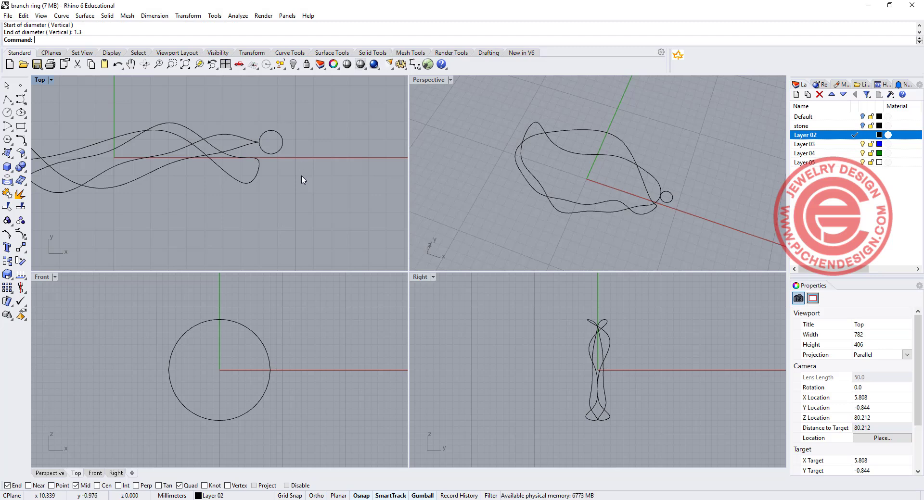
Copy the 1.3 mm circle from its inner quadrant to the positive X end of the other ring curve
left_click(275, 153)
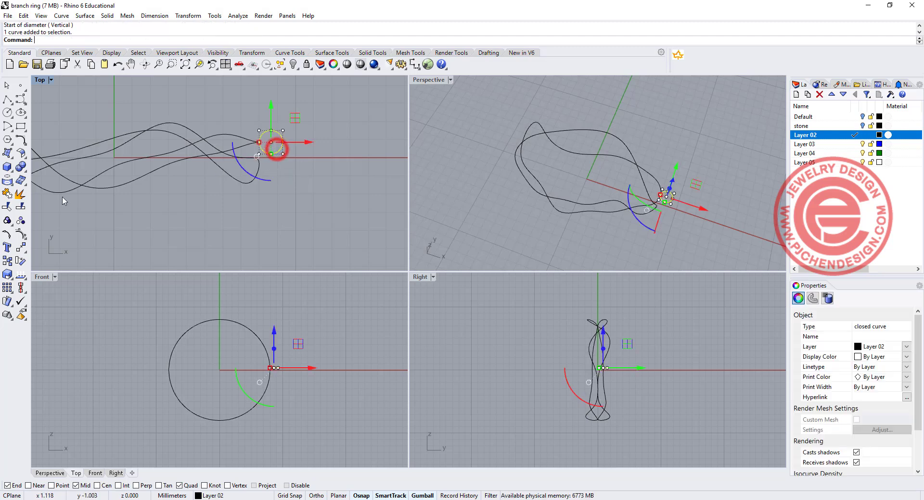
left_click(7, 261)
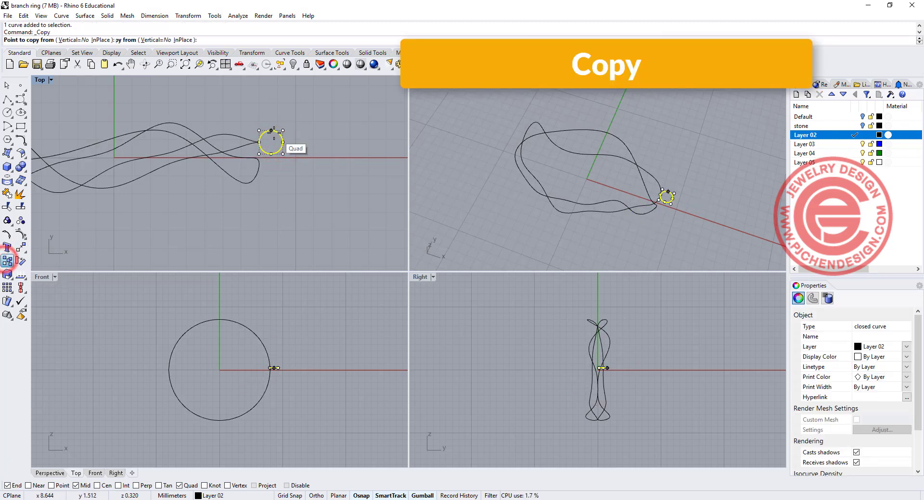
left_click(260, 142)
left_click(258, 157)
key("Return")
Sweep the 1.3 mm profile circle along the first wavy ring curve with a one-rail sweep
left_click(540, 129)
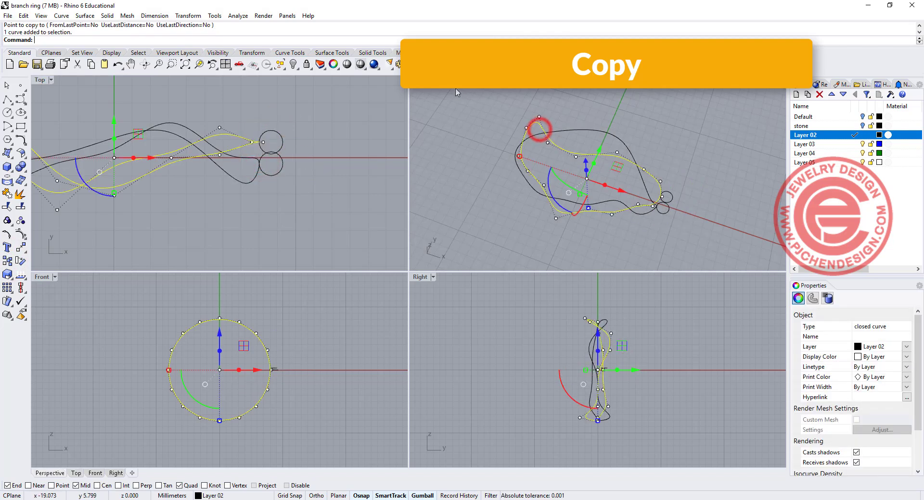
double_click(433, 79)
right_click_drag(493, 213, 425, 186, "shift")
left_click(487, 192)
left_click(85, 16)
left_click(97, 47)
left_click(462, 271)
left_click(484, 282)
key("Return")
key("Return")
key("Return")
Sweep the second profile circle along the remaining ring curve with another one-rail sweep
key("Return")
left_click(443, 297)
left_click(475, 318)
key("Return")
key("Return")
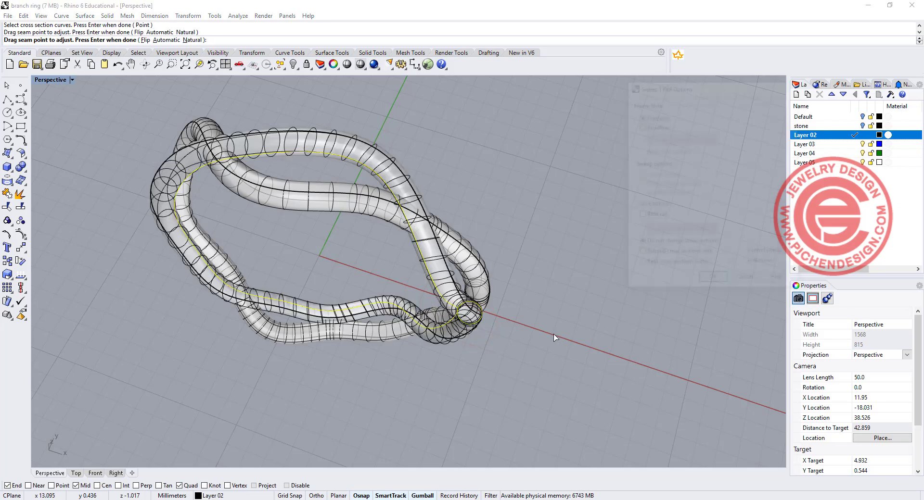
key("Return")
right_click_drag(554, 329, 516, 260)
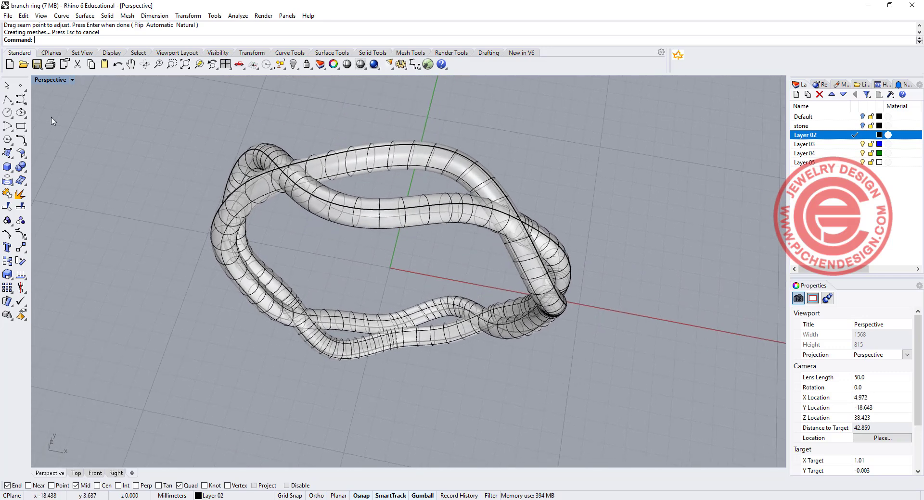
Return to the four-viewport layout, make Layer 03 current and hide Layer 02
double_click(41, 80)
left_click(858, 144)
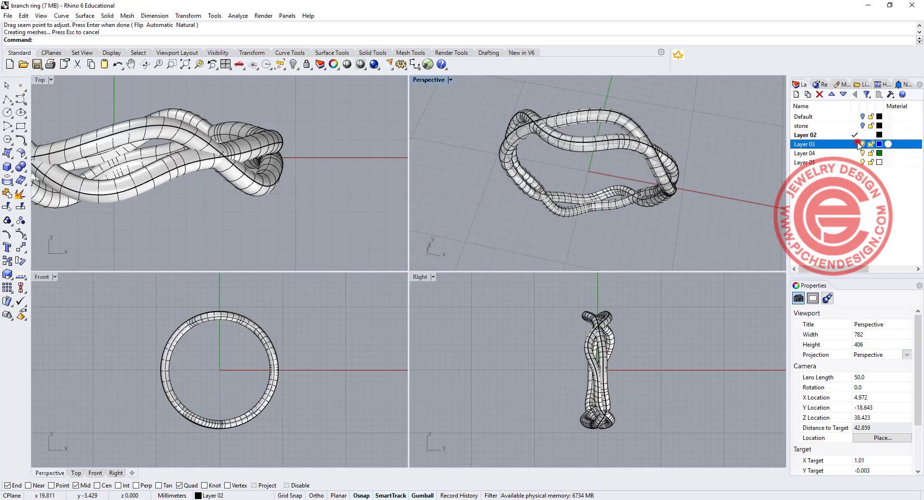
left_click(862, 135)
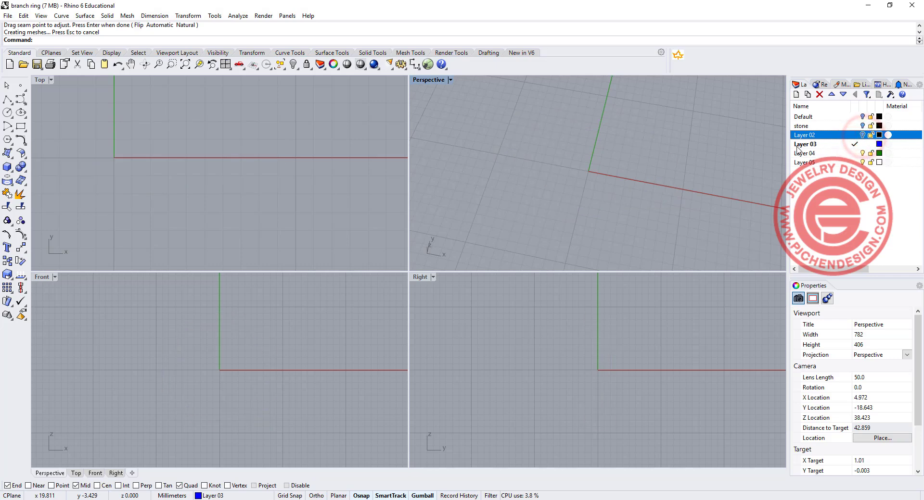
Draw the upper edge of a leaf in the Top view as a five-point, degree 3 control-point curve
right_click_drag(118, 149, 184, 156)
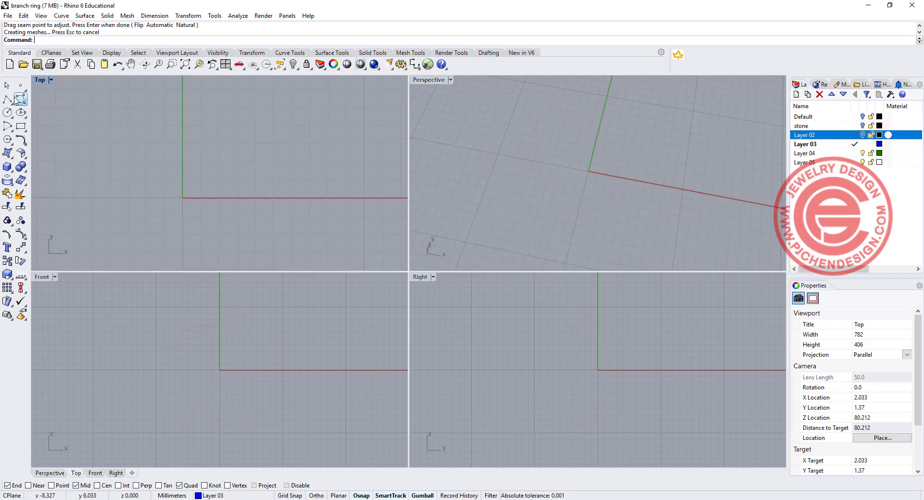
left_click(19, 99)
left_click(113, 139)
left_click(135, 115)
left_click(179, 109)
left_click(227, 125)
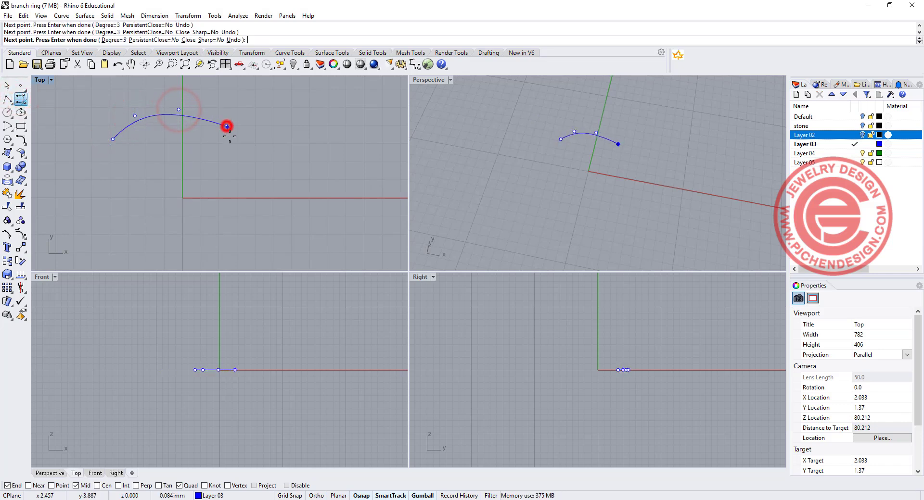
left_click(233, 148)
key("Return")
Draw the leaf's lower edge as another five-point control-point curve joining both ends of the upper edge
key("Return")
left_click(113, 140)
left_click(134, 159)
left_click(167, 169)
left_click(217, 166)
left_click(234, 147)
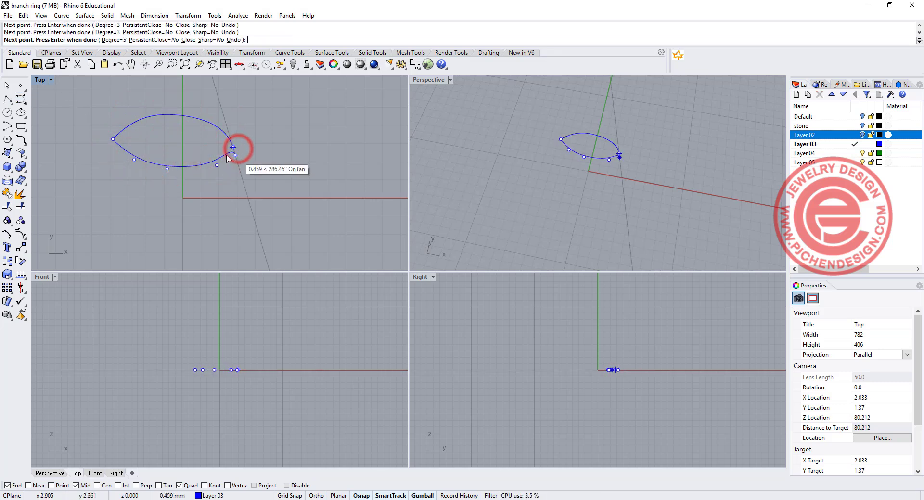
key("Return")
scroll(226, 154, "up", 6)
right_click_drag(246, 164, 265, 166)
scroll(303, 185, "down", 2)
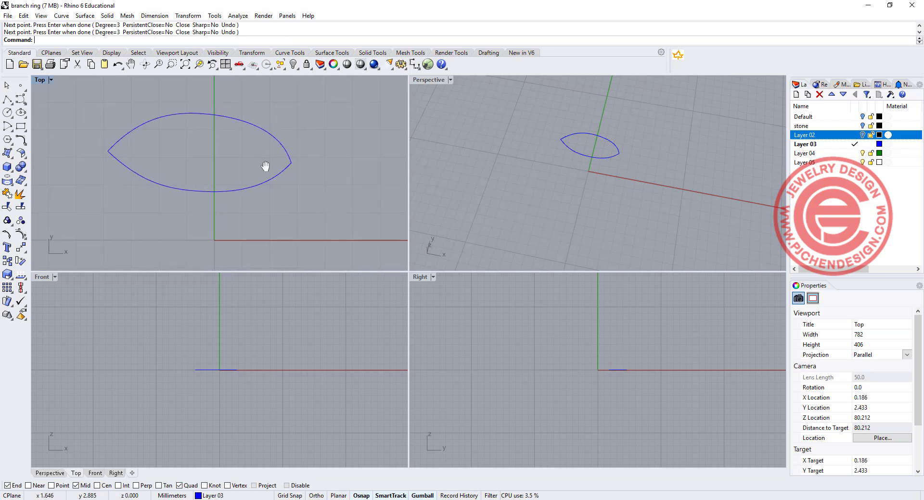
Try to fillet the leaf outline's left tip with a 1 mm radius
left_click(21, 140)
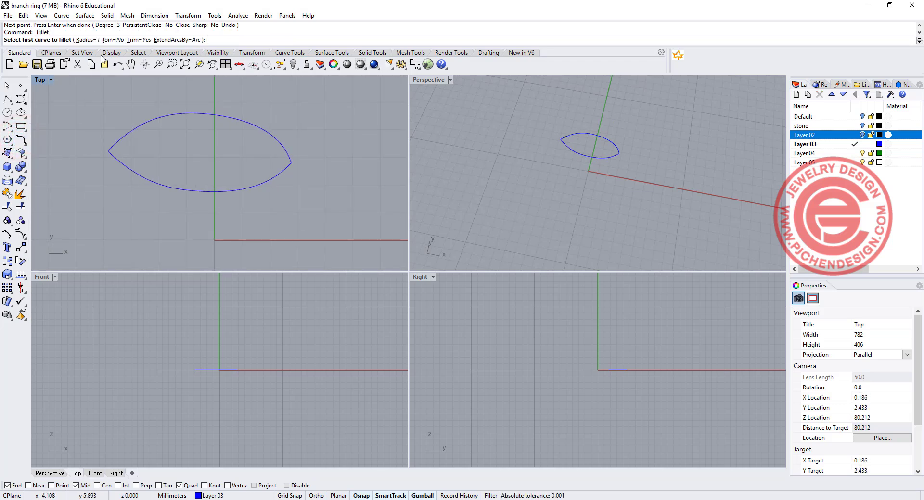
left_click(112, 151)
left_click(119, 143)
key("ctrl+z")
key("Return")
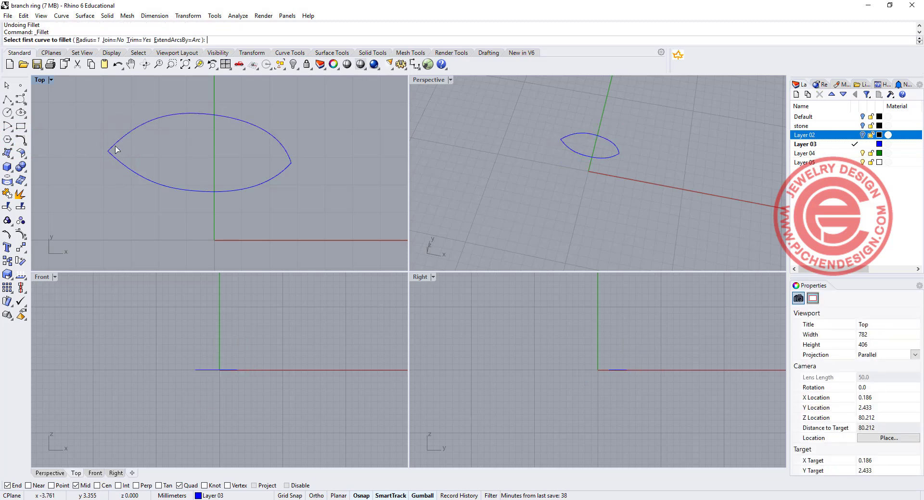
scroll(110, 157, "up", 1)
key("Escape")
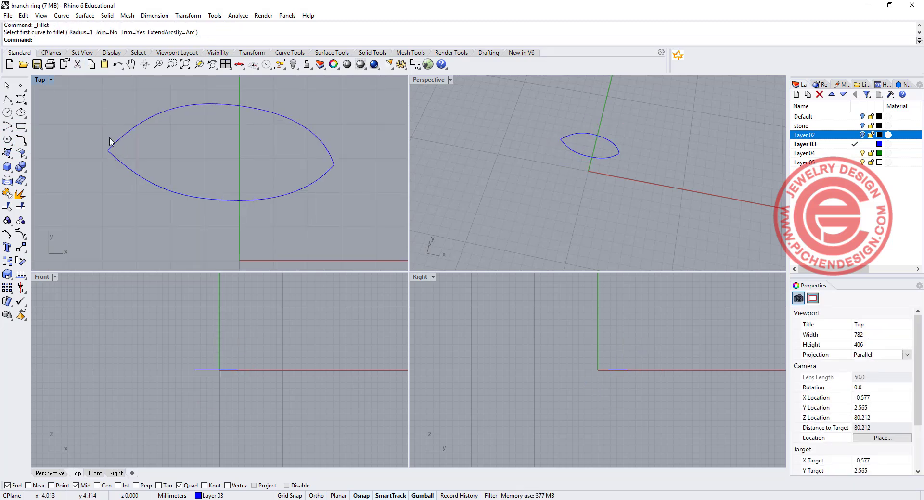
Fillet the corners at both tips of the leaf outline with a radius of 0.4 mm
key("Return")
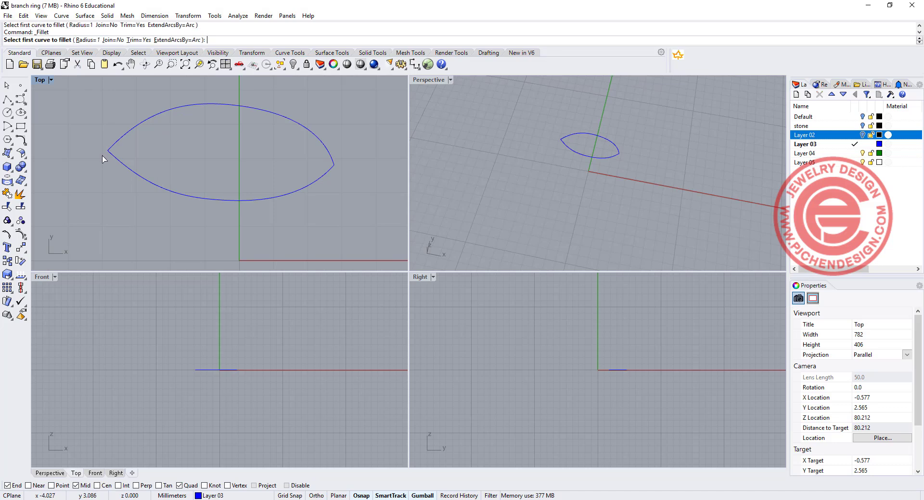
left_click(86, 41)
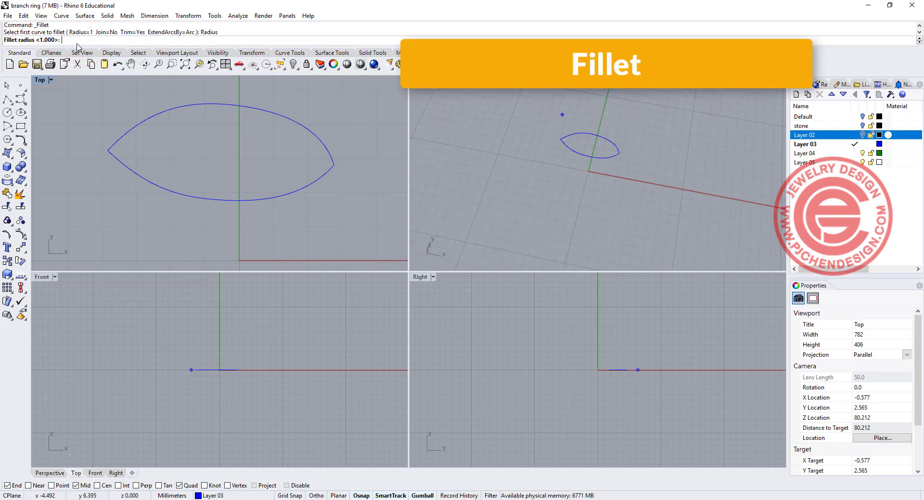
type("0.4")
key("Return")
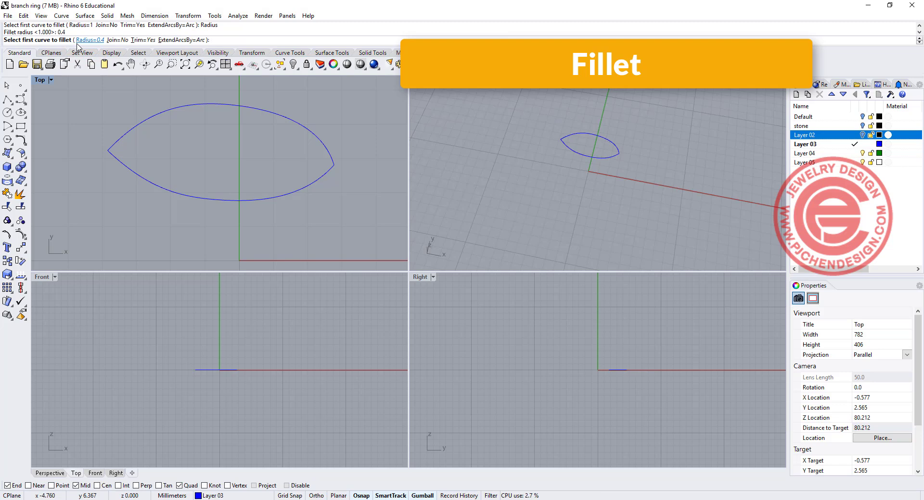
left_click(112, 158)
left_click(114, 140)
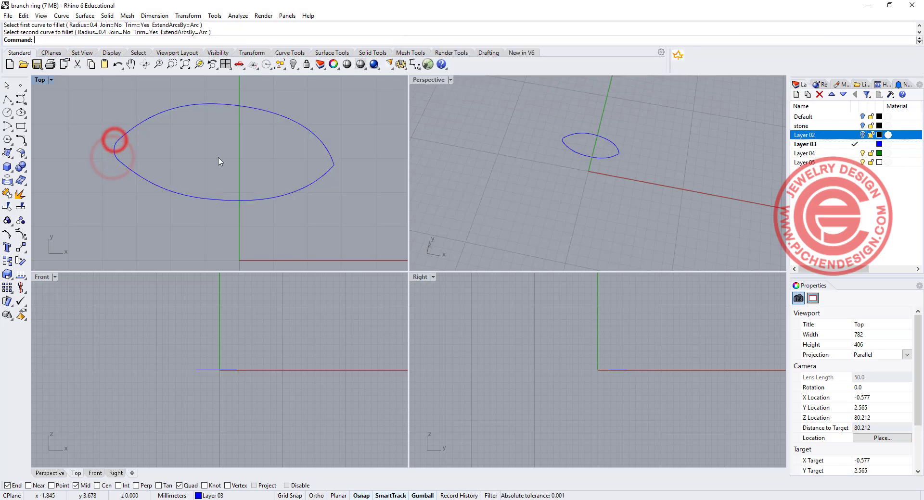
key("Return")
left_click(326, 170)
left_click(330, 154)
Join the two leaf edges and both tip fillets into one closed curve
scroll(282, 164, "down", 3)
right_click_drag(261, 178, 235, 177)
left_click_drag(117, 107, 340, 223)
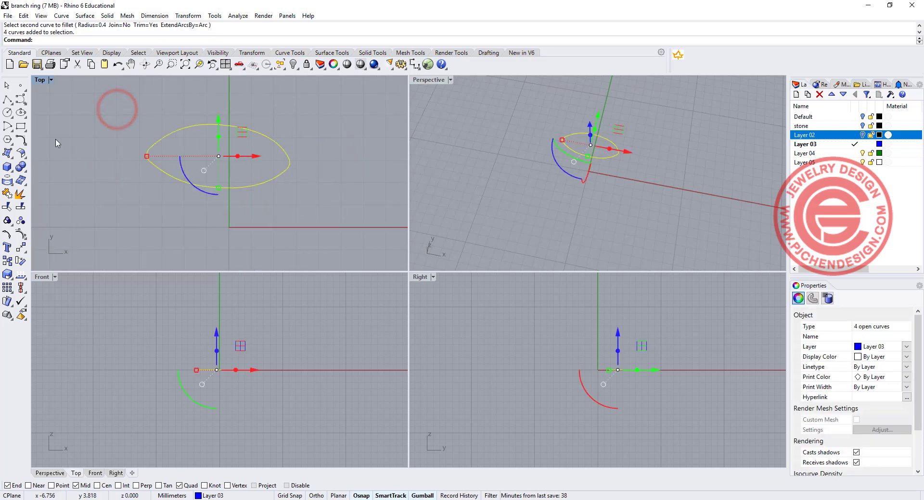
left_click(7, 195)
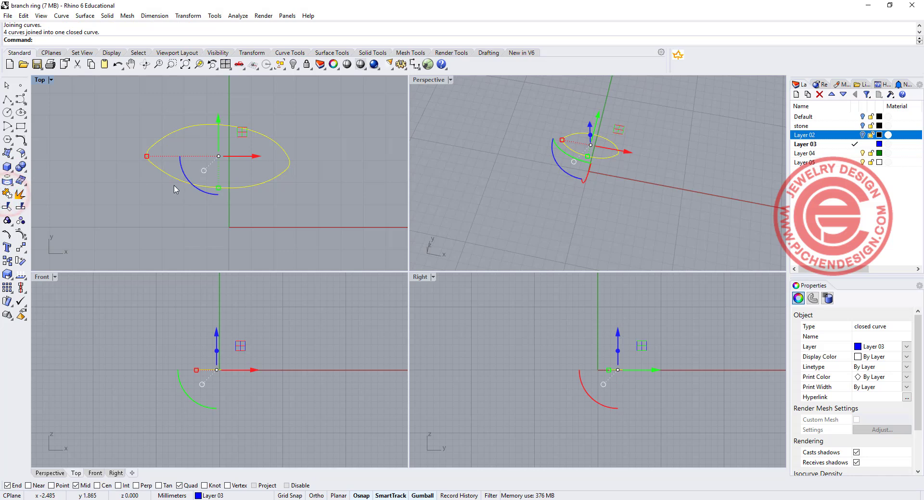
Rebuild the leaf outline with 16 points and degree 3, deleting the input curve
key("Return")
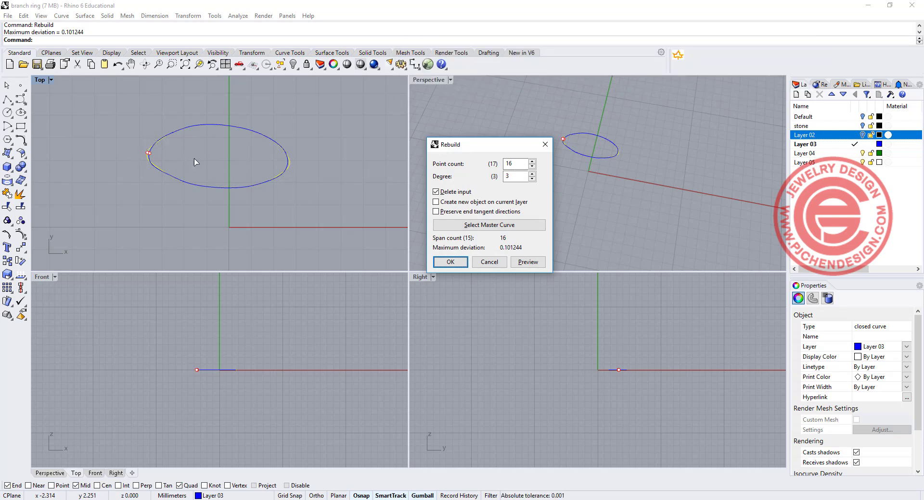
scroll(147, 152, "up", 5)
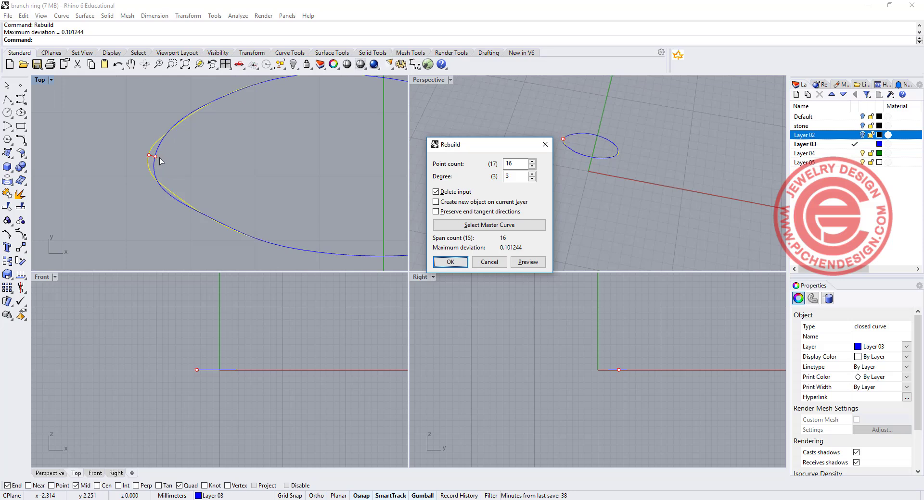
scroll(288, 182, "down", 4)
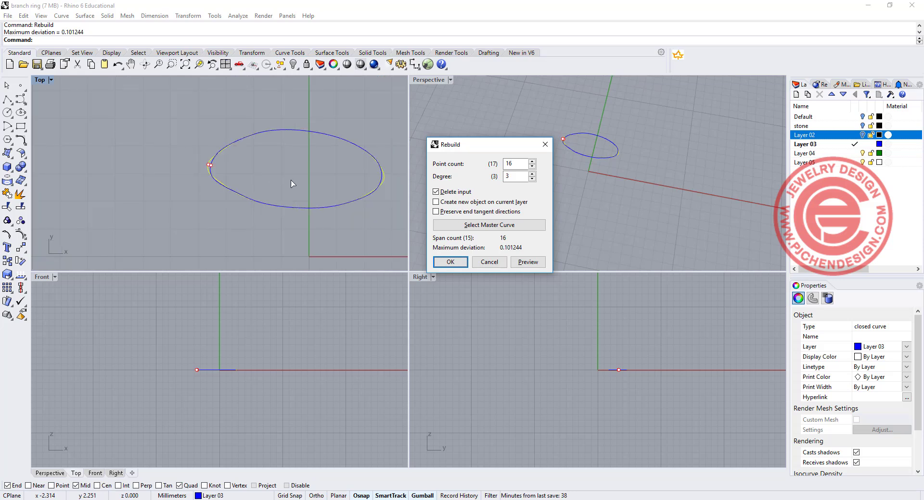
left_click(451, 262)
Split the leaf outline into an upper and a lower half at points on its left and right tips
right_click_drag(246, 164, 199, 153)
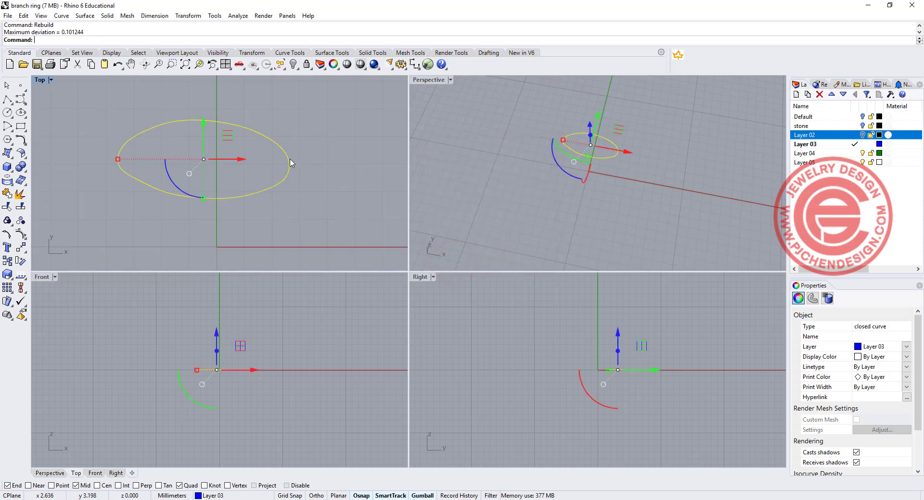
left_click(22, 206)
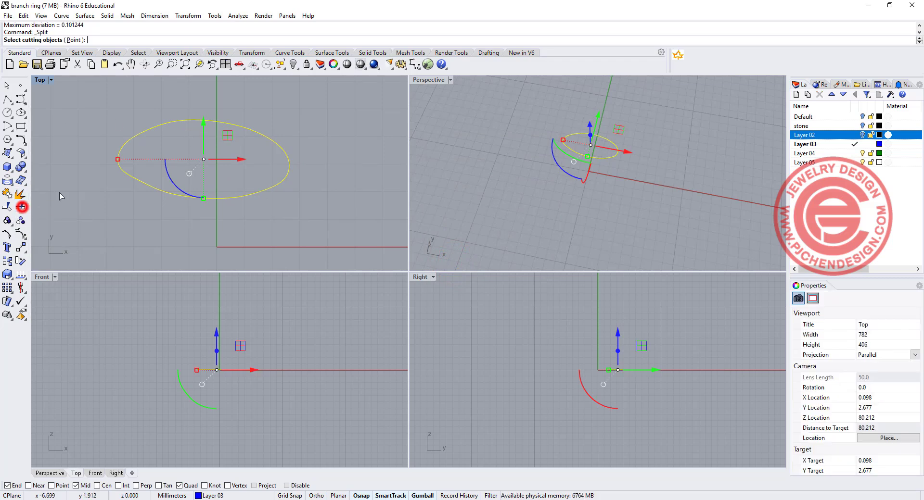
left_click(73, 40)
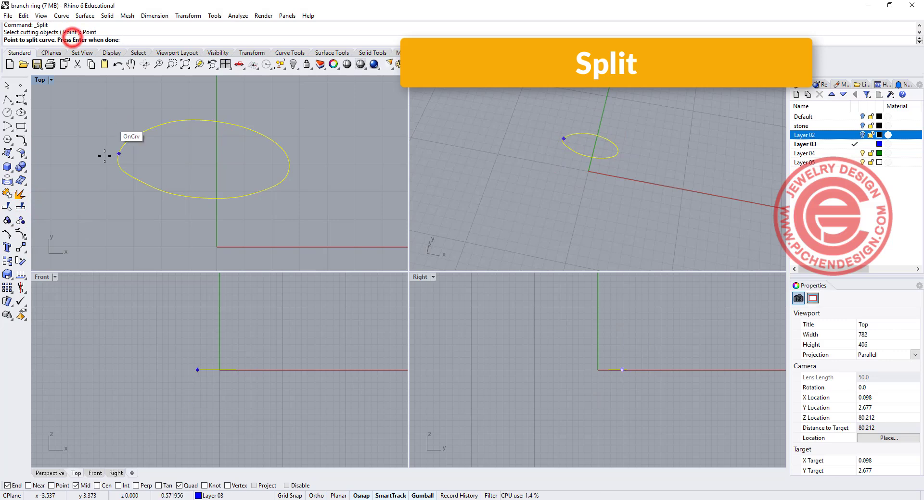
left_click(117, 159)
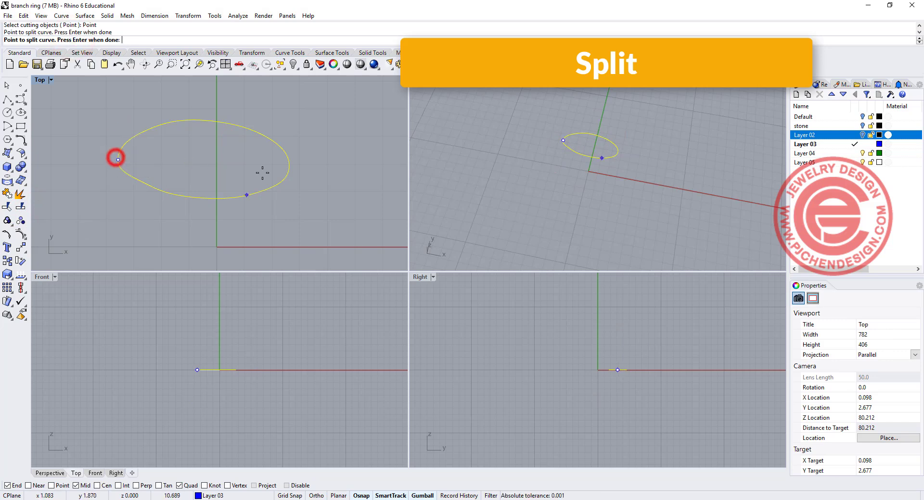
left_click(289, 167)
key("Return")
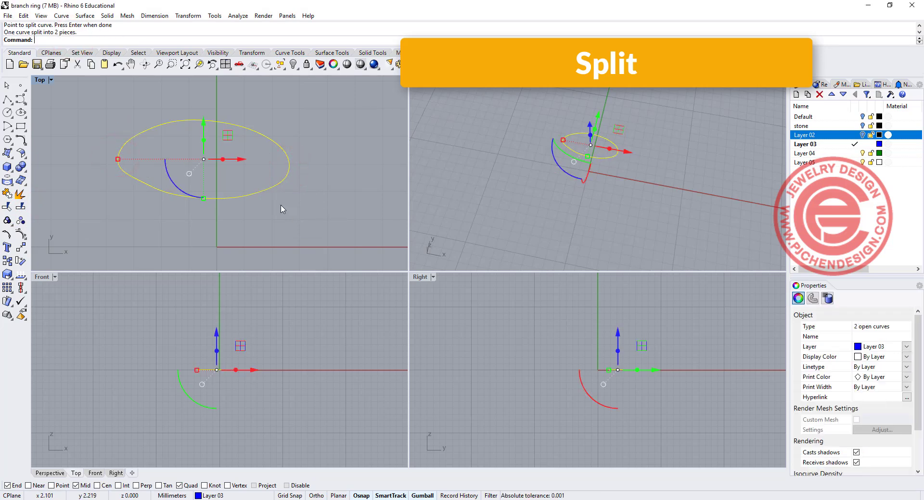
Select the upper and lower halves of the leaf outline in turn to check the split
left_click(273, 207)
left_click(276, 187)
left_click(285, 151)
left_click(293, 190)
left_click(278, 185)
left_click(277, 186)
left_click(305, 191)
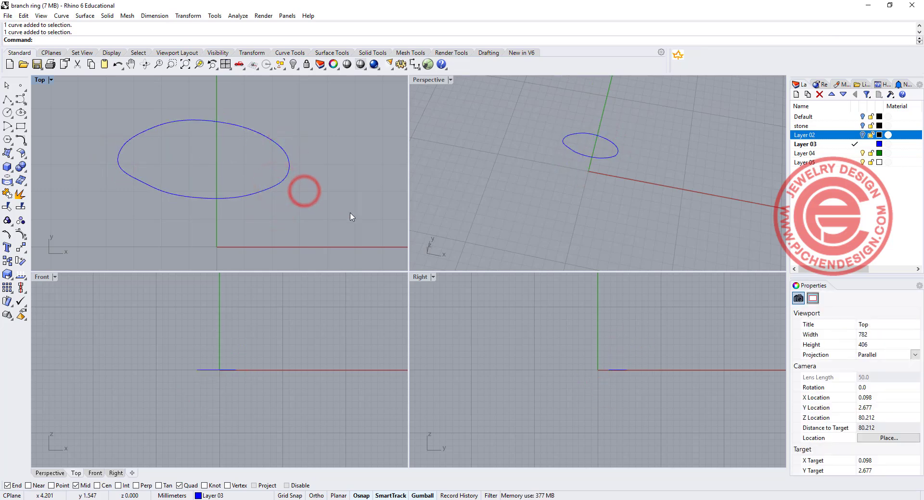
Draw a vertical cross-section ellipse by diameter between the midpoints of both leaf halves, about 1.1 mm high in the Right view
left_click(22, 116)
left_click(48, 118)
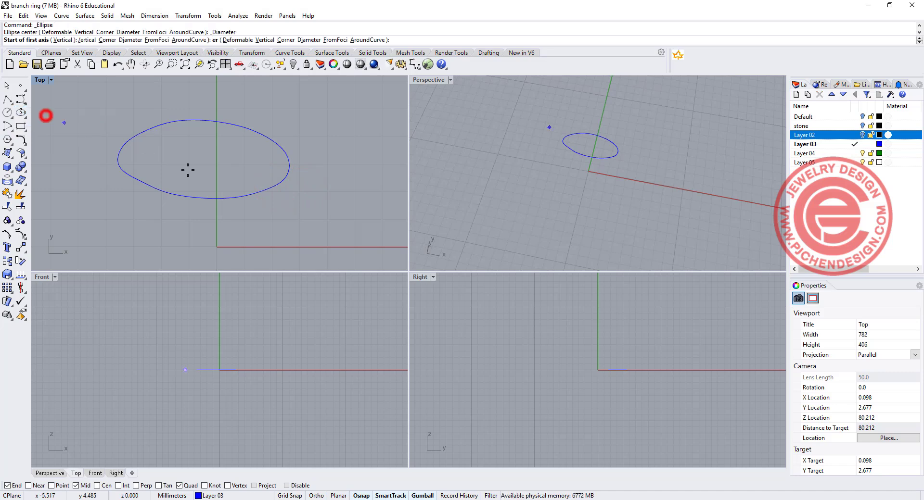
left_click(204, 197)
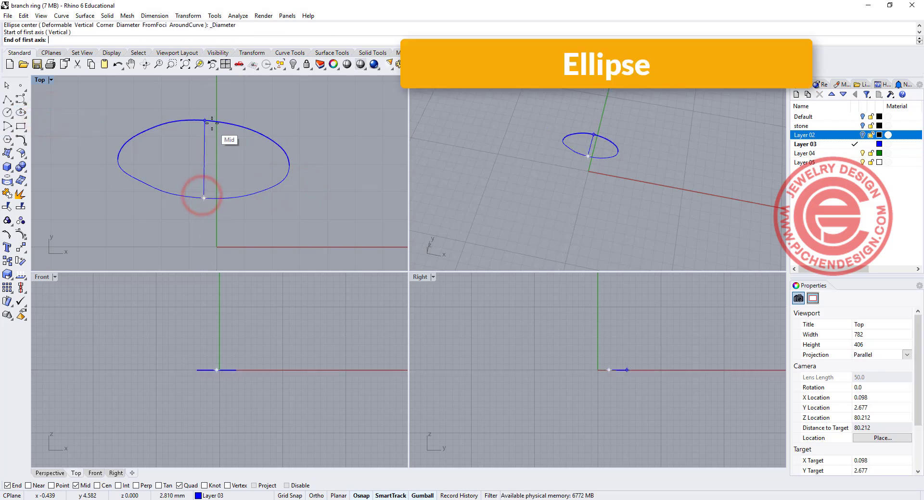
left_click(206, 121)
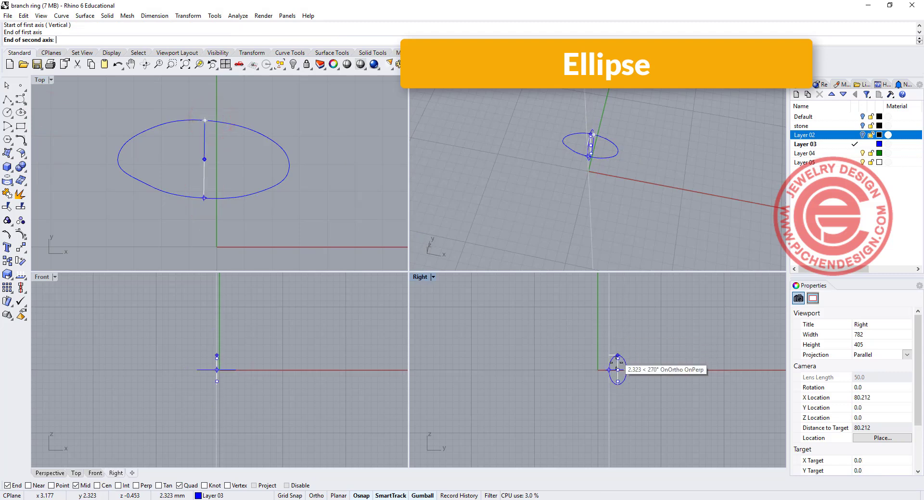
scroll(619, 374, "up", 5)
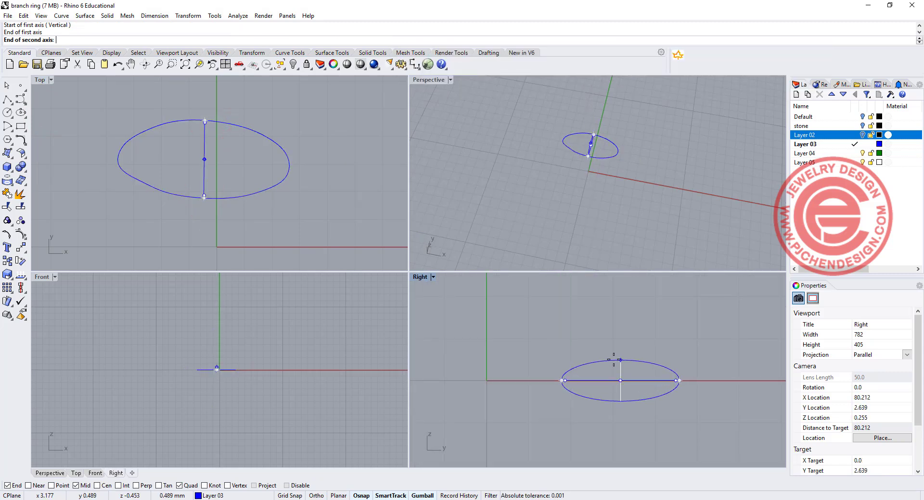
left_click(614, 358)
left_click(573, 336)
scroll(621, 156, "up", 4)
right_click_drag(644, 174, 574, 154)
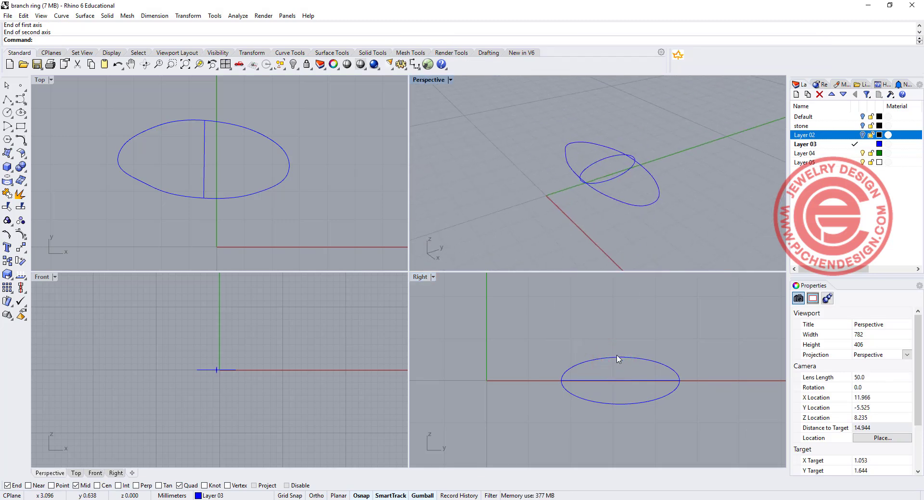
Insert two control points on the ellipse's upper edge, one on each side of its top centre point
scroll(618, 362, "up", 3)
left_click(560, 350)
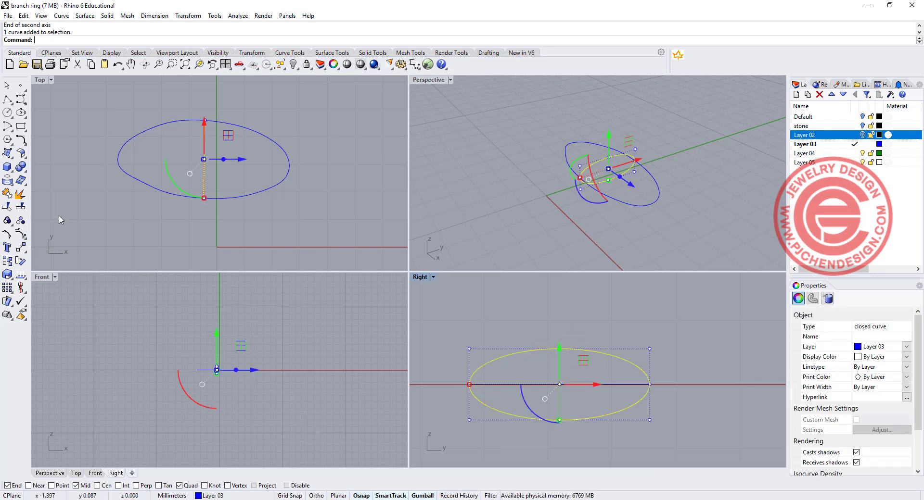
left_click(20, 235)
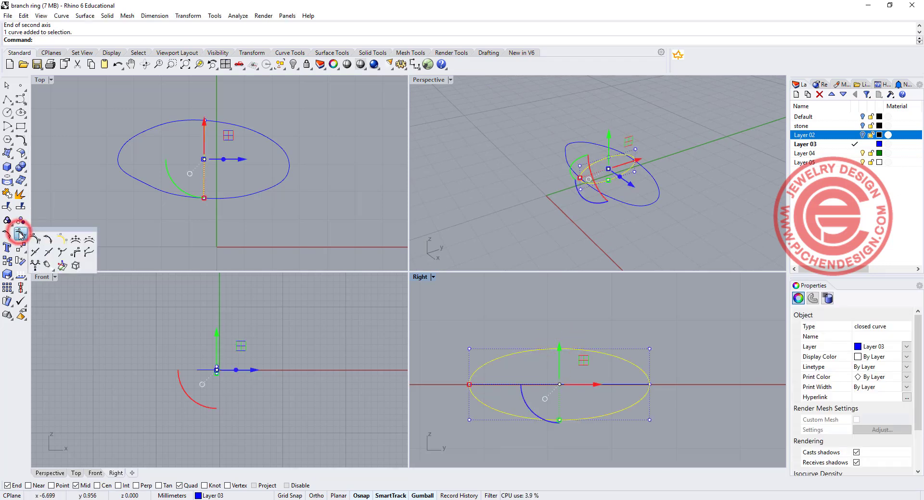
left_click(75, 241)
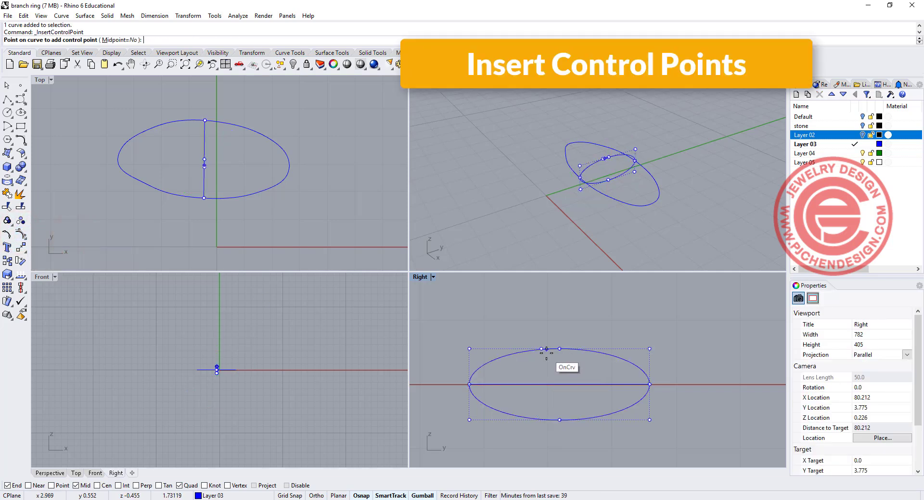
left_click(546, 353)
left_click(580, 351)
key("Return")
Raise the cross-section's top centre control point vertically to form a peak about 0.78 mm above the leaf plane
scroll(571, 348, "up", 6)
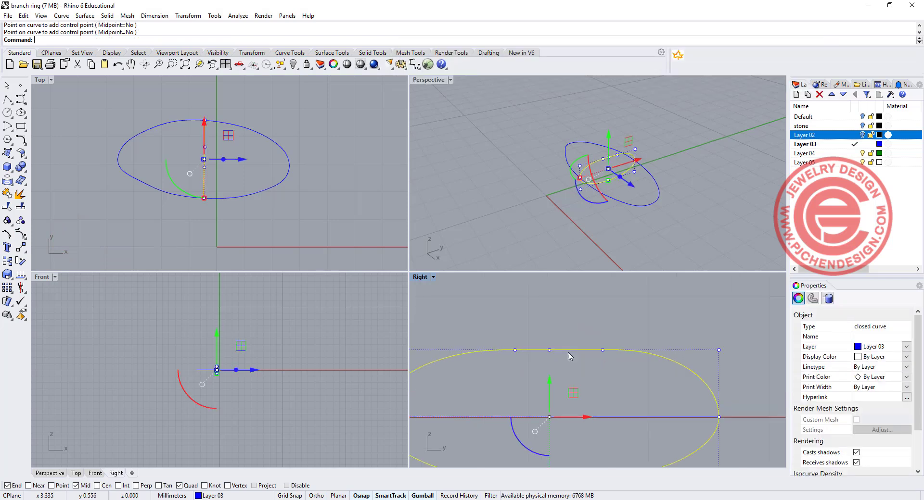
left_click(568, 362)
left_click(549, 349)
left_click(549, 334)
left_click_drag(549, 335, 566, 358)
scroll(587, 388, "down", 2)
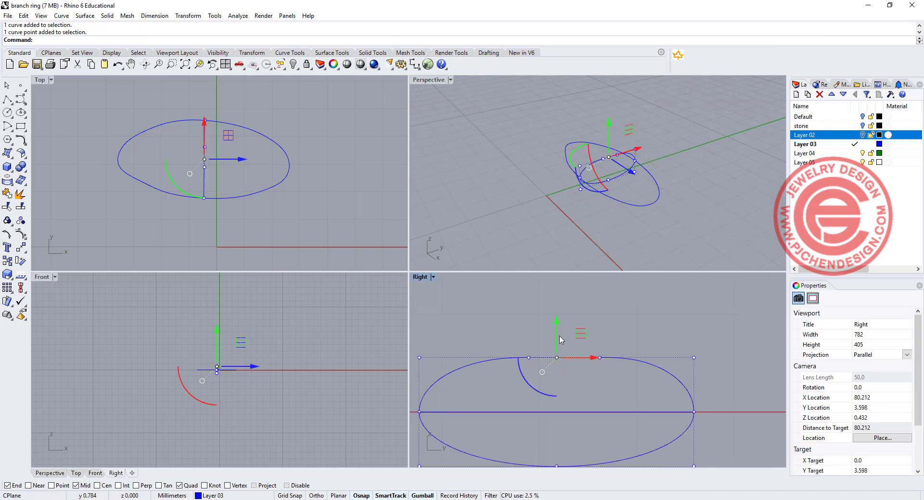
scroll(559, 340, "up", 2)
left_click_drag(558, 335, 568, 308)
left_click(626, 340)
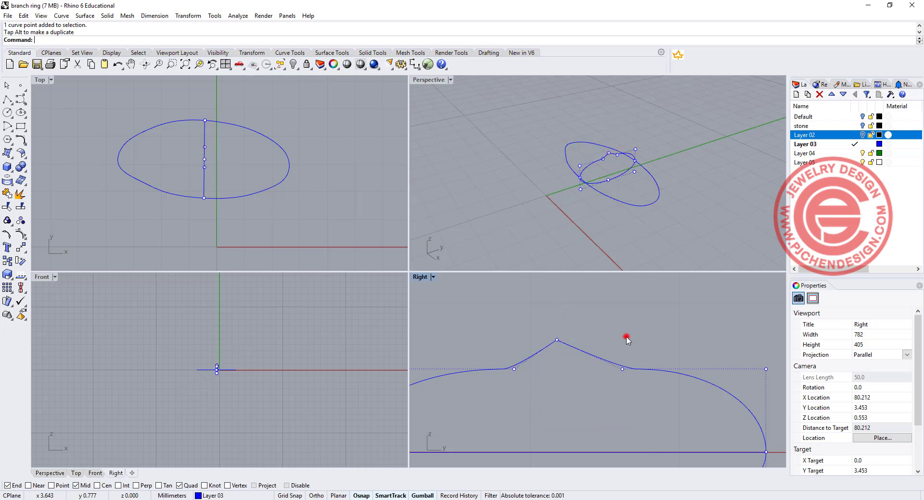
Rebuild the peaked cross-section curve with 16 points and degree 3 to smooth it
left_click(591, 354)
scroll(529, 336, "down", 2)
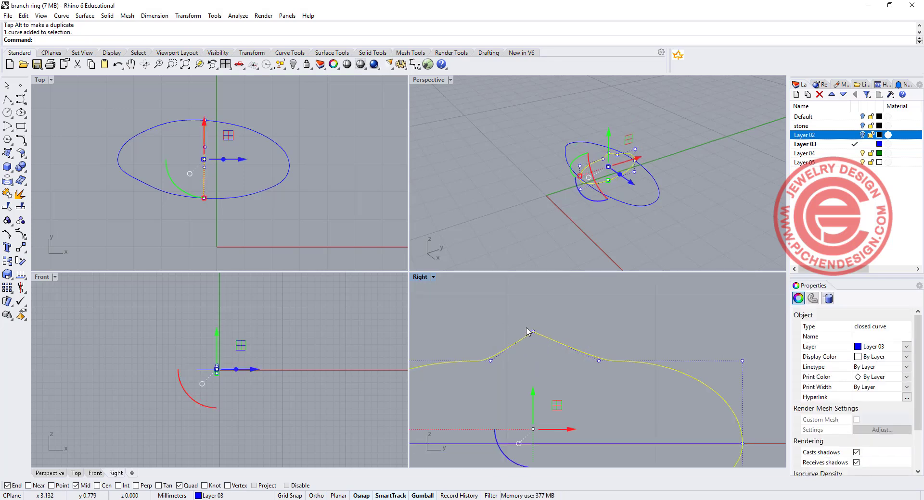
key("Return")
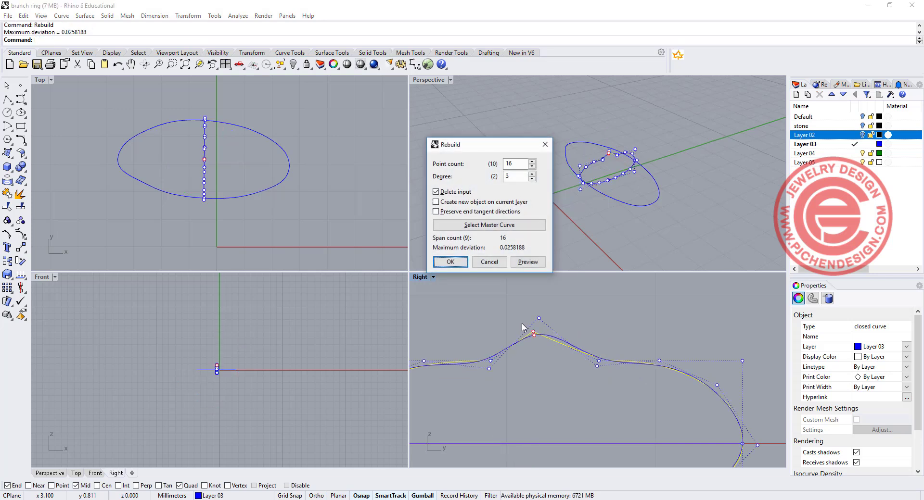
left_click(463, 263)
Move the control points on both sides of the cross-section's peak inward to make the ridge narrower
left_click(593, 353)
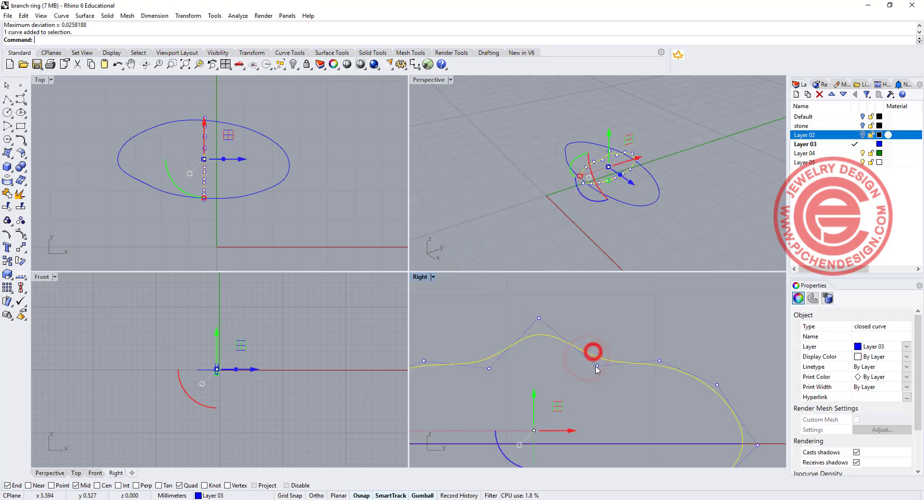
left_click_drag(597, 367, 597, 342)
left_click_drag(490, 368, 505, 363)
left_click(551, 380)
scroll(550, 346, "down", 6)
right_click_drag(553, 367, 571, 353)
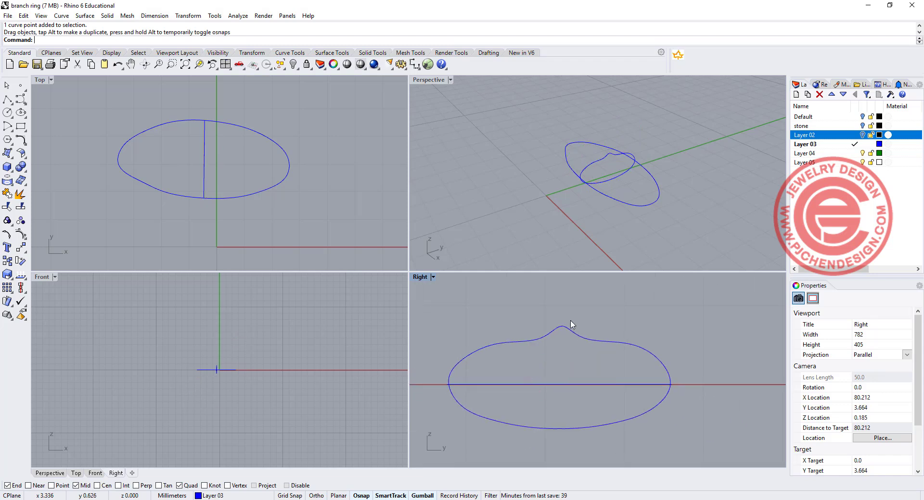
Sweep the peaked cross-section along the two leaf outline rails with Sweep 2 Rails, using point sections at both tips and unchanged cross sections
right_click_drag(592, 173, 430, 94)
double_click(427, 82)
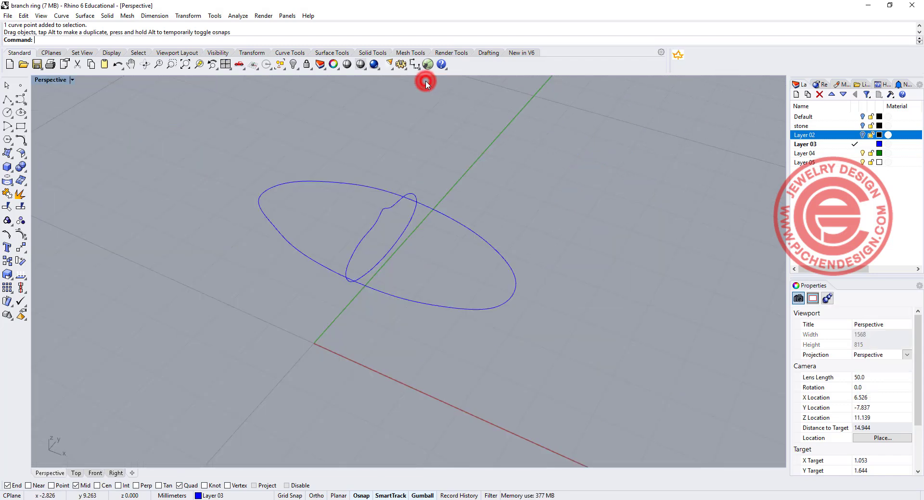
left_click(85, 16)
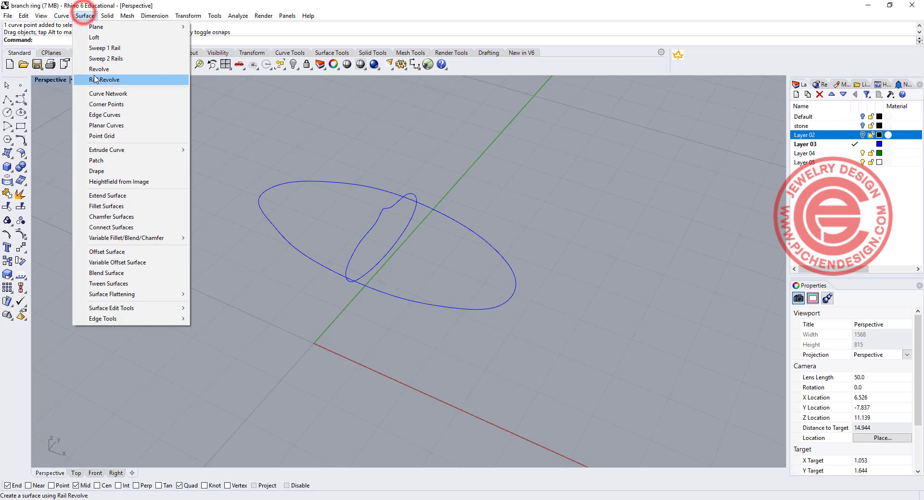
left_click(121, 61)
left_click(268, 222)
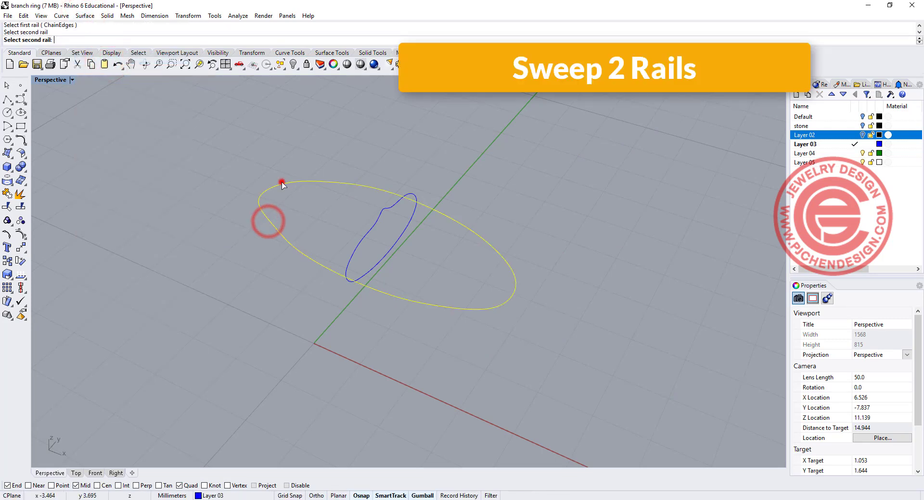
left_click(281, 184)
left_click(87, 40)
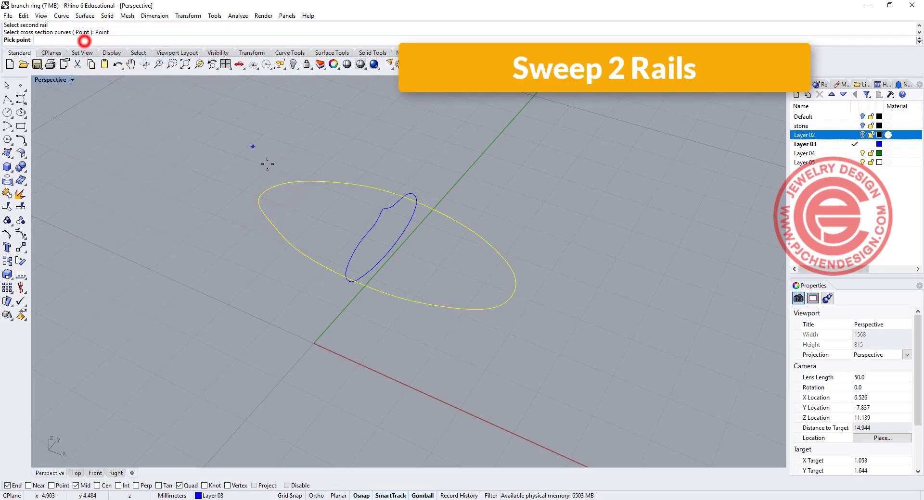
left_click(261, 189)
left_click(367, 235)
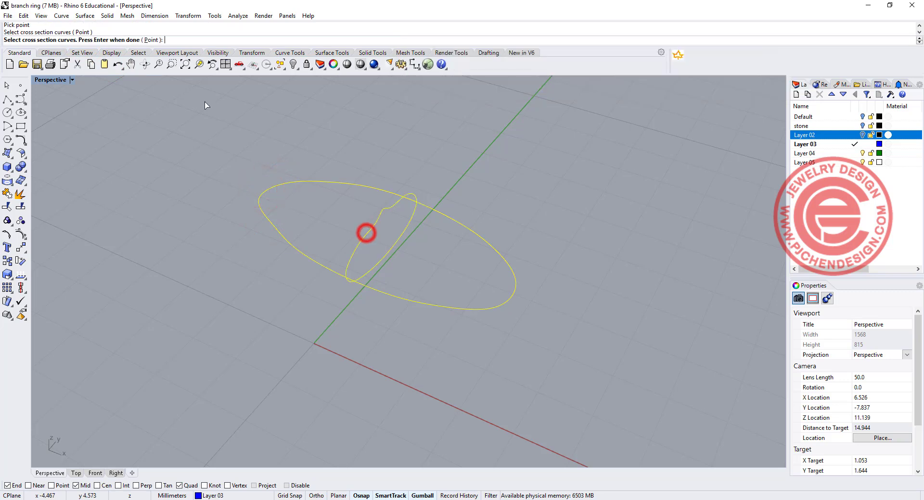
left_click(146, 40)
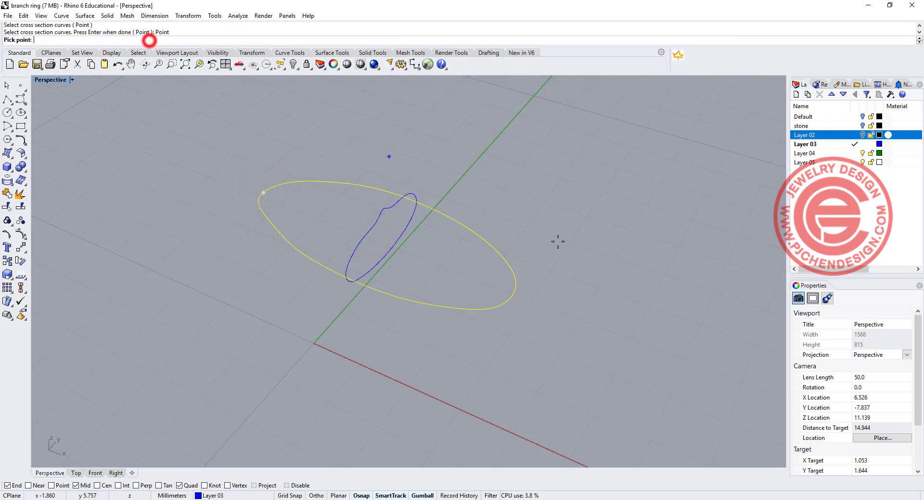
left_click(517, 289)
key("Return")
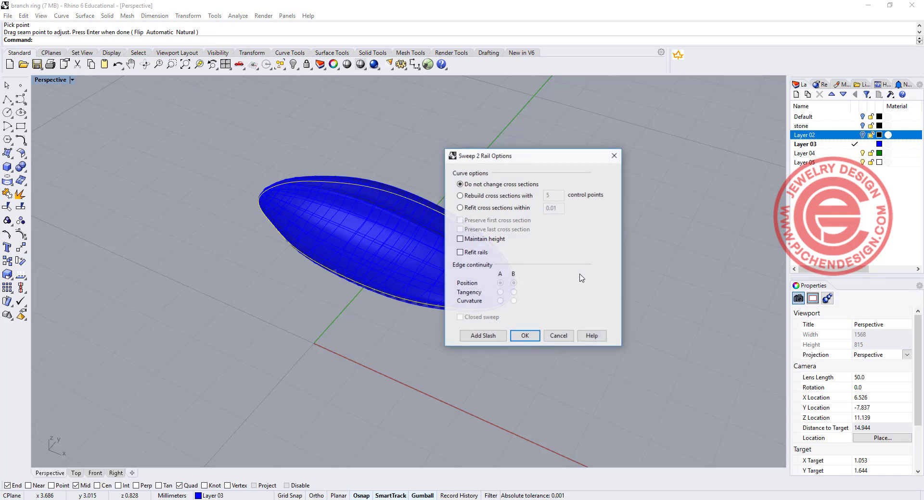
left_click(526, 336)
right_click_drag(455, 199, 455, 236)
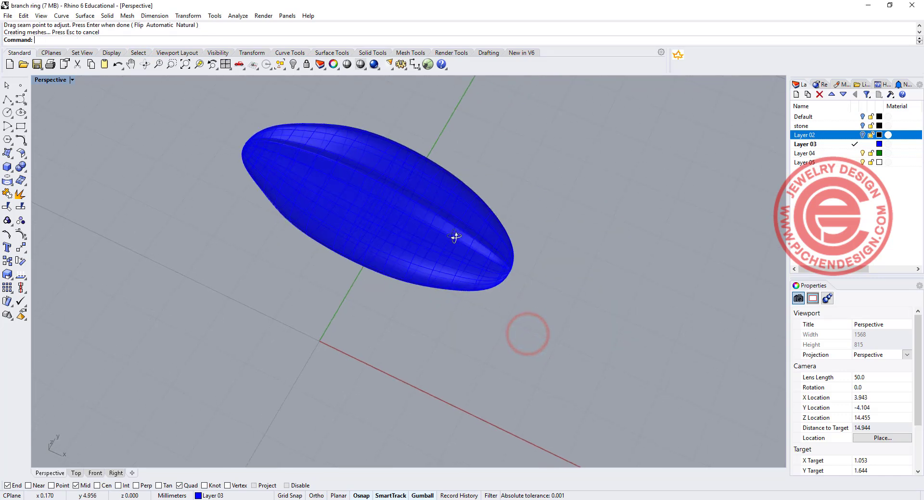
Change the colour of Layer 03 to black
left_click(879, 144)
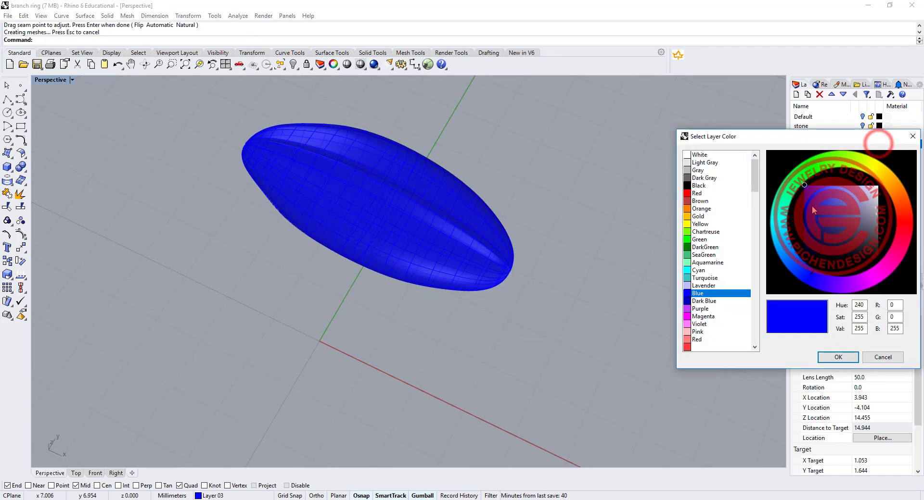
left_click(827, 357)
right_click_drag(517, 276, 371, 248)
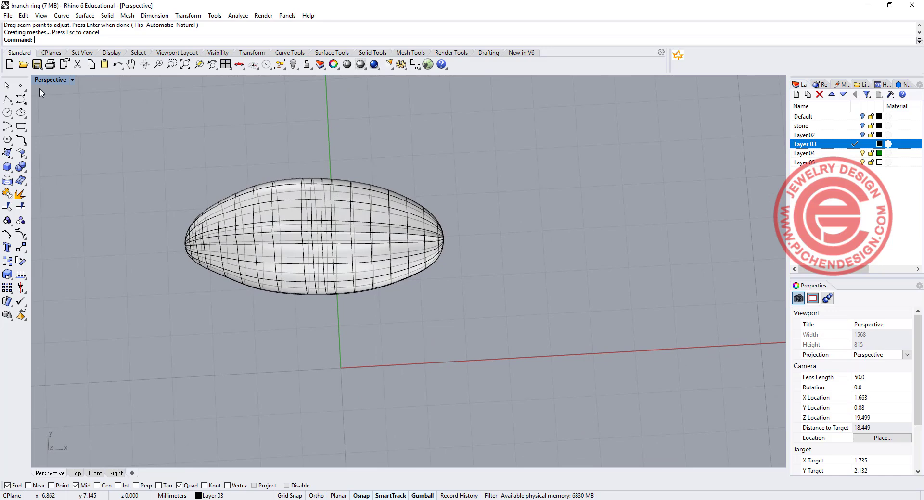
In the Top view, draw a degree 3 curve from inside the leaf's upper-left part, slanting up and right past its edge
double_click(51, 80)
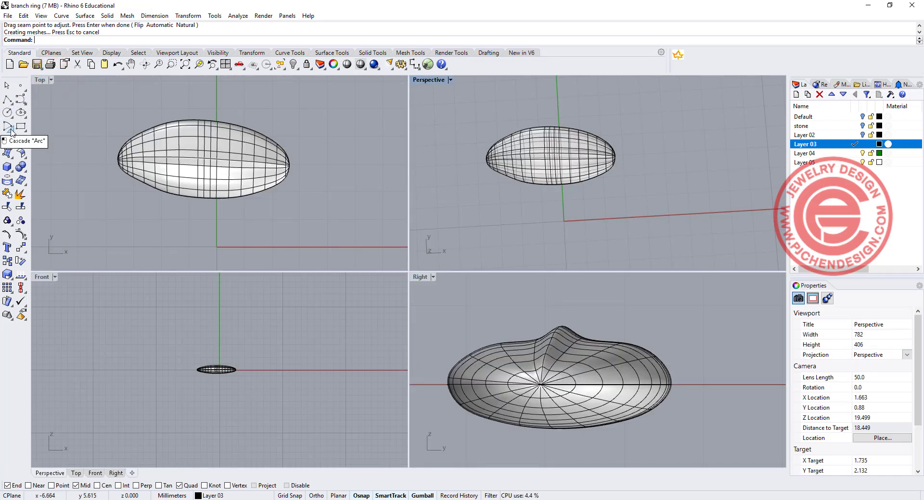
left_click(21, 99)
left_click(126, 175)
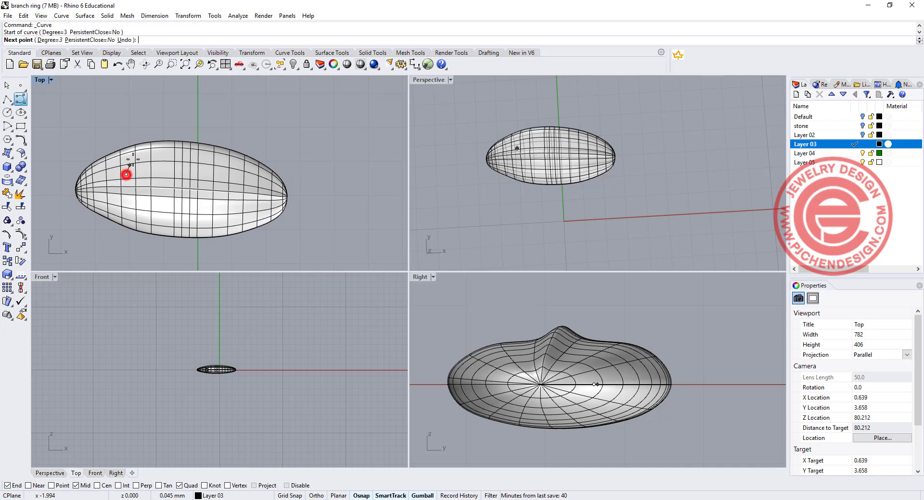
left_click(146, 144)
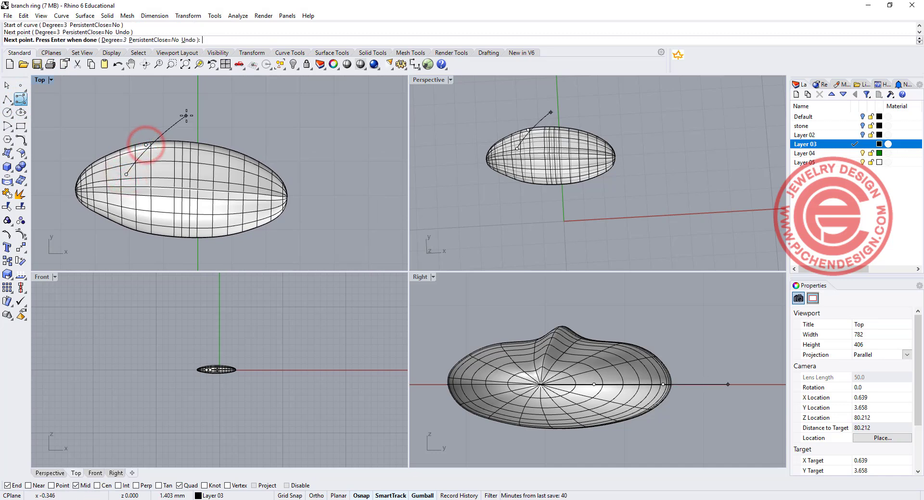
left_click(187, 115)
key("Return")
Draw a second slanted three-point curve from the middle of the leaf's upper half out past its edge
key("Return")
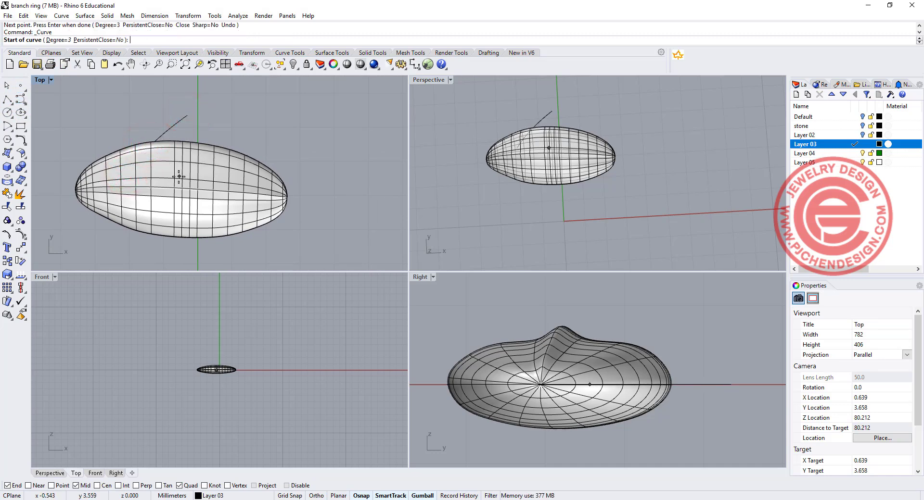
left_click(174, 173)
left_click(206, 137)
left_click(249, 131)
key("Return")
Draw a third three-point curve from the right part of the leaf's upper half, flattening as it runs out past the edge
key("Return")
left_click(221, 179)
left_click(263, 161)
left_click(310, 155)
key("Return")
Draw a three-point curve from the left part of the leaf's lower half, slanting down and right beyond its edge
right_click_drag(213, 190, 242, 155)
key("Return")
left_click(159, 166)
left_click(163, 185)
left_click(184, 221)
key("Return")
Draw a three-point curve from the middle of the leaf's lower half, slanting down and right beyond its edge
key("Return")
left_click(207, 168)
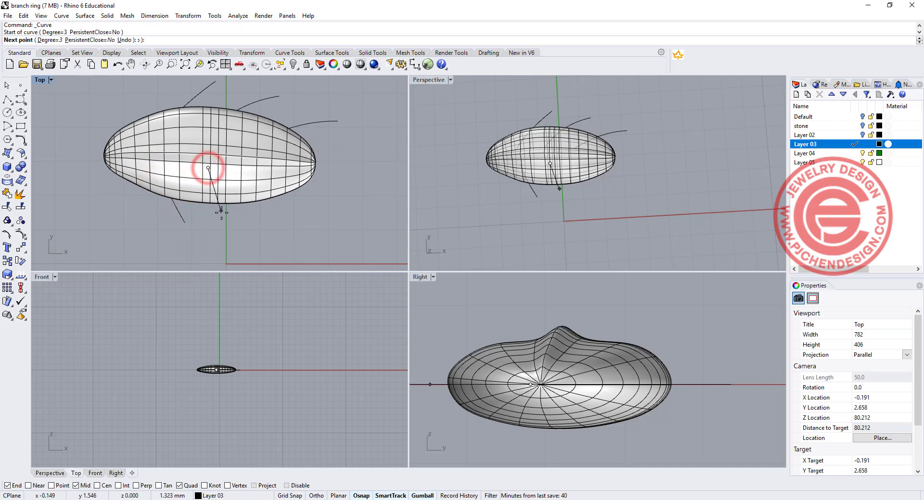
left_click(223, 217)
left_click(254, 233)
key("Return")
Draw the last three-point curve from the right part of the leaf's lower half, slanting beyond its edge
key("Return")
left_click(253, 167)
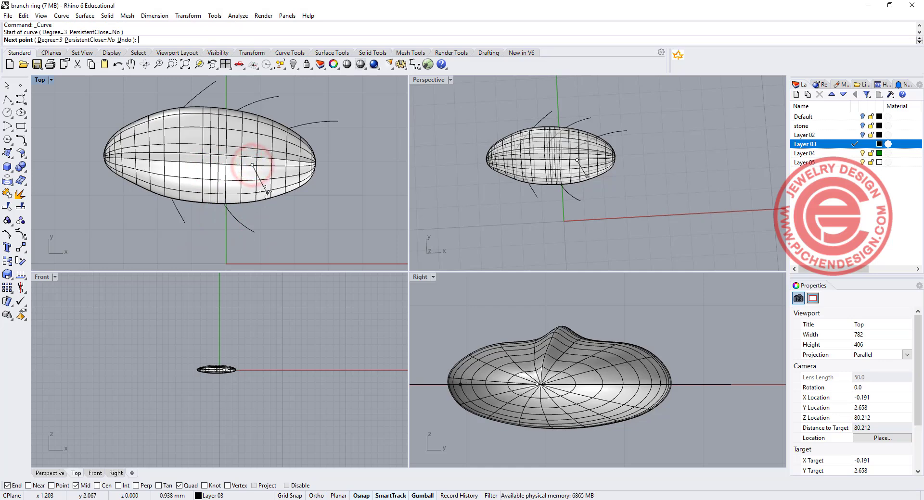
left_click(265, 191)
left_click(308, 217)
key("Return")
Set the Top viewport's display mode to Ghosted
left_click(50, 80)
left_click(79, 136)
mouse_move(111, 132)
right_mouse_down()
mouse_move(123, 139)
mouse_move(109, 146)
right_mouse_up()
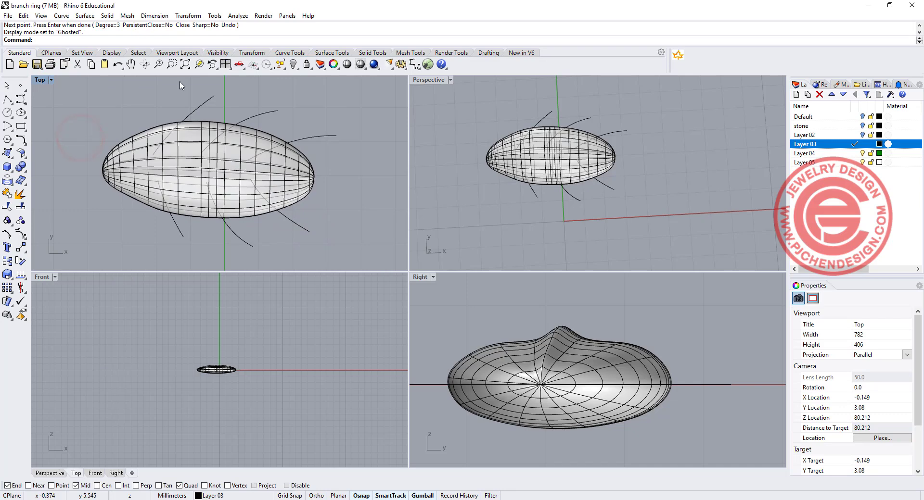
Project the six slanted curves onto the leaf surface along the CPlane Z direction, keeping the original curves
left_click(319, 139)
left_click(255, 114, "shift")
left_click(203, 101, "shift")
left_click(181, 224, "shift")
left_click(238, 236, "shift")
left_click(303, 226, "shift")
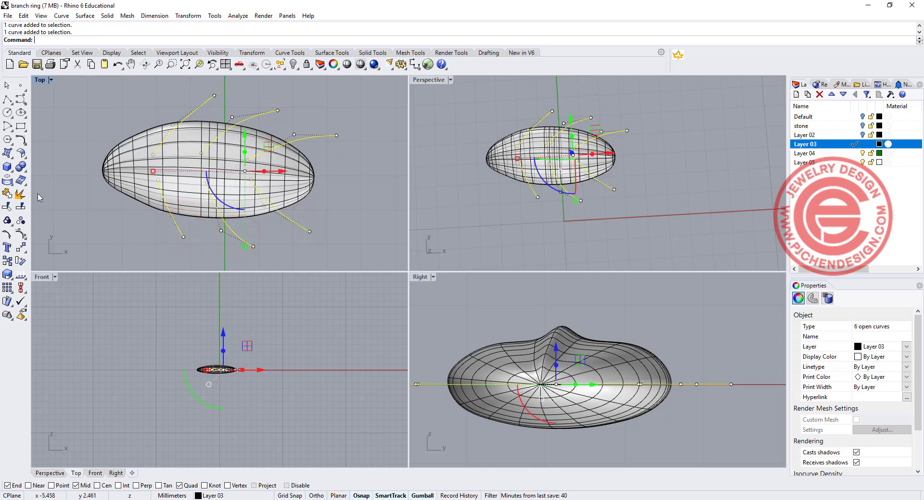
left_click(8, 193)
left_click(135, 145)
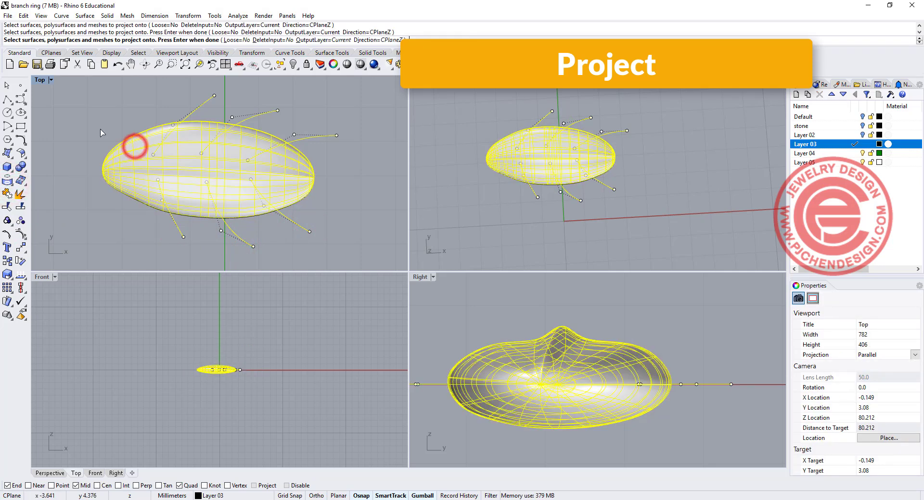
key("Return")
Set the display colour of the projected curves to red
left_click(906, 357)
left_click(872, 399)
left_click(714, 253)
Select the projected curves on the leaf and exclude the original slanted curves from the selection
right_click_drag(715, 252, 637, 206)
scroll(201, 377, "up", 6)
left_click_drag(221, 377, 275, 401)
left_click(273, 116, "ctrl")
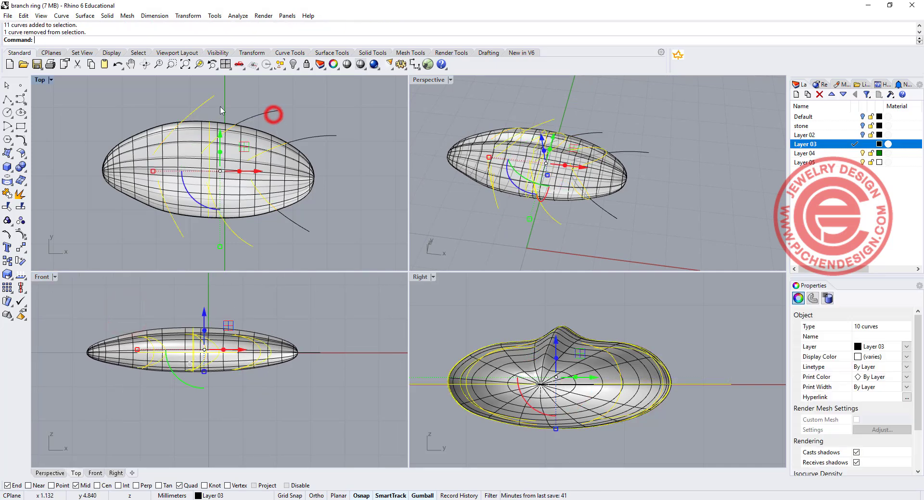
left_click(205, 100, "ctrl")
left_click(182, 230, "ctrl")
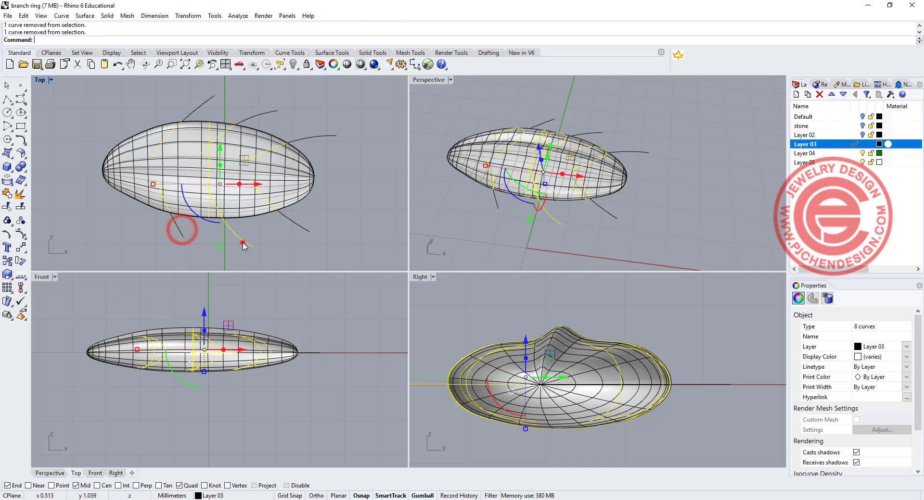
left_click(243, 242, "ctrl")
left_click(302, 226, "ctrl")
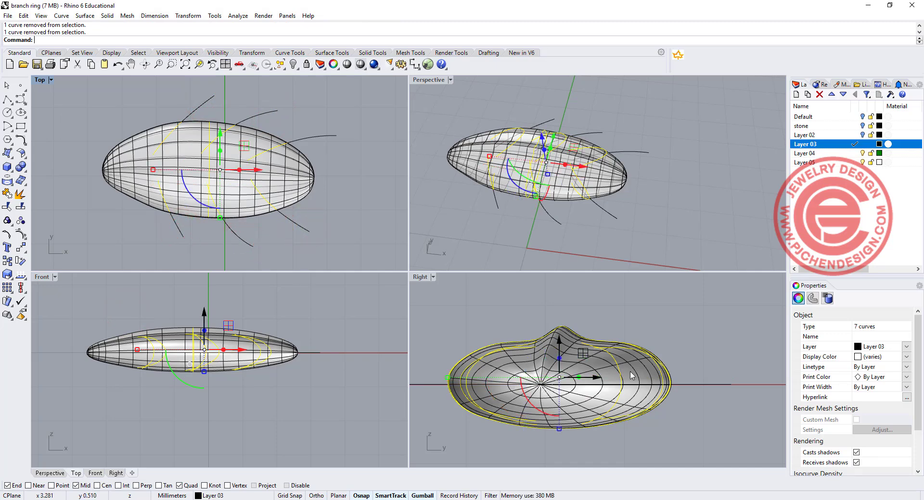
Try to scale the selected projected curves together with the cross-section vertically in the Right view
scroll(626, 358, "down", 4)
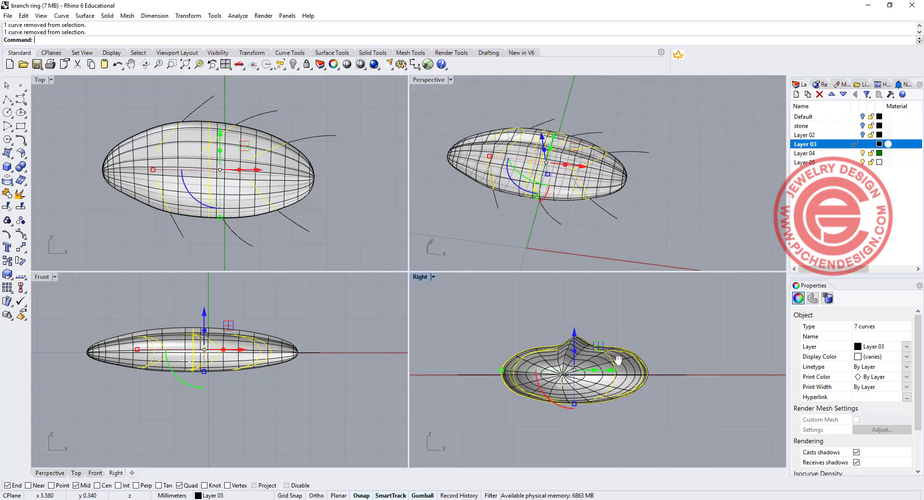
scroll(656, 367, "up", 6)
scroll(660, 369, "down", 2)
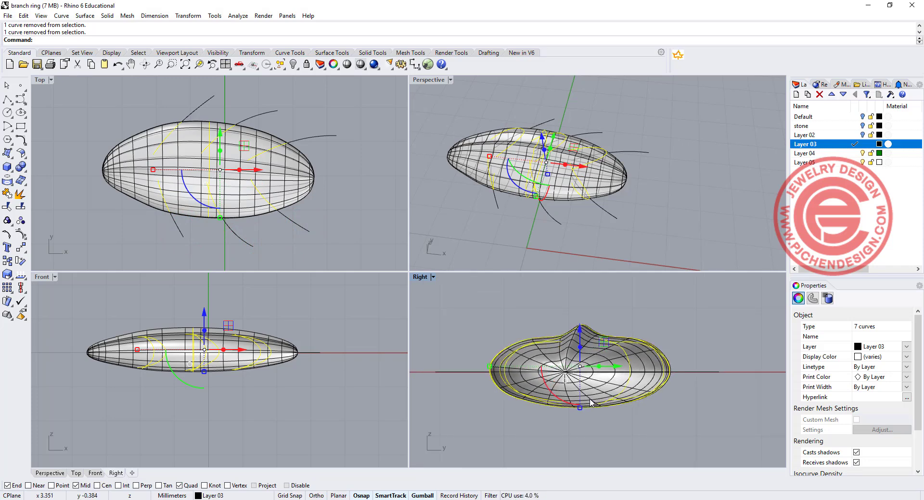
left_click_drag(580, 408, 582, 422)
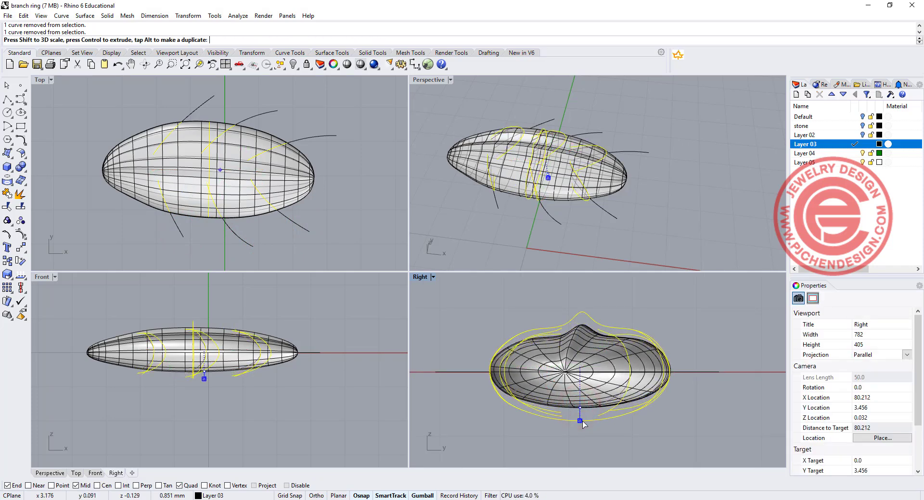
key("ctrl+z")
Exclude the cross-section from the selection and scale the red projected curves vertically so they stand off the leaf's top and underside
left_click(598, 333, "ctrl")
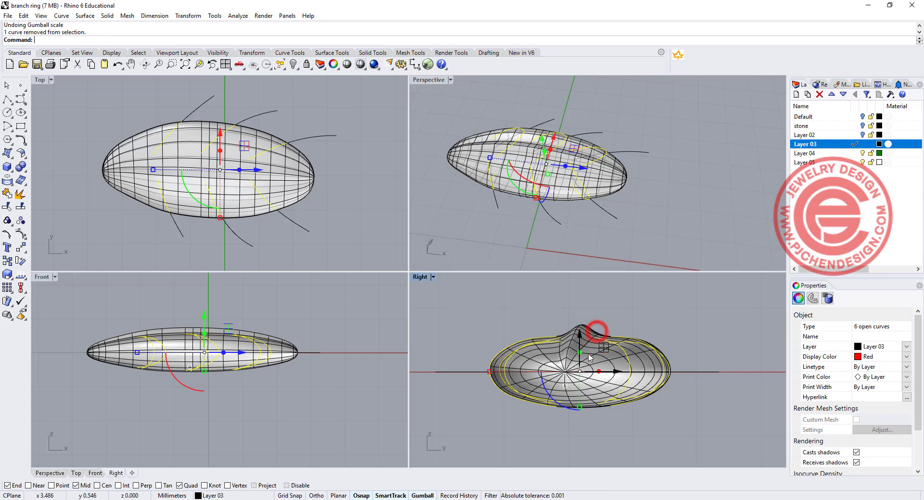
left_click(550, 338, "ctrl")
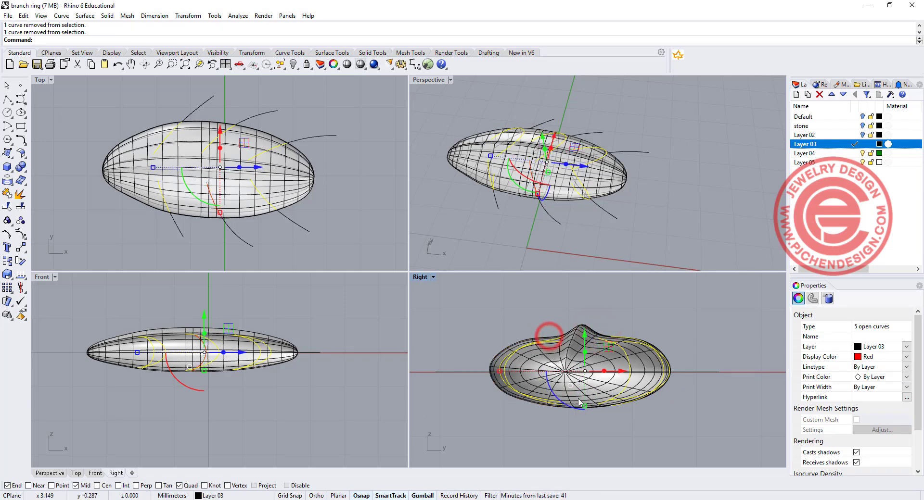
left_click_drag(585, 409, 591, 422)
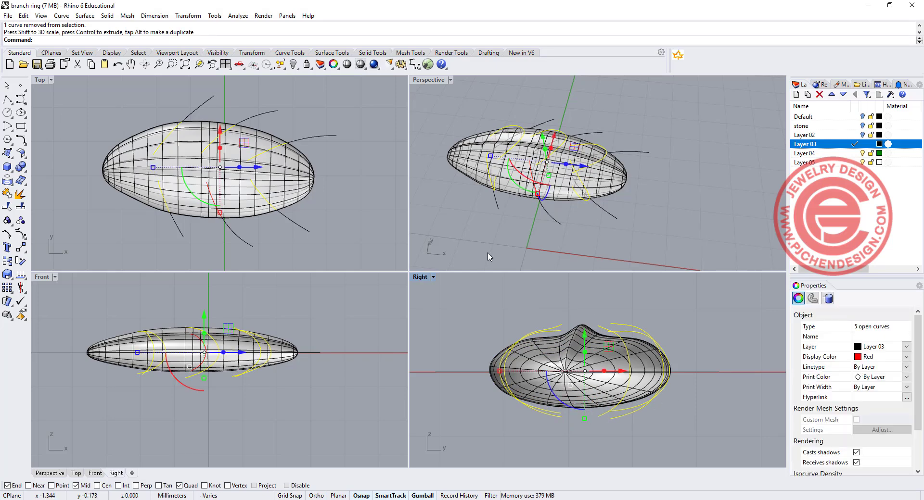
left_click(490, 240)
Create pipes with radius 0.3 and round caps along all six red projected curves
right_click_drag(491, 240, 167, 235)
double_click(428, 80)
left_click(201, 220)
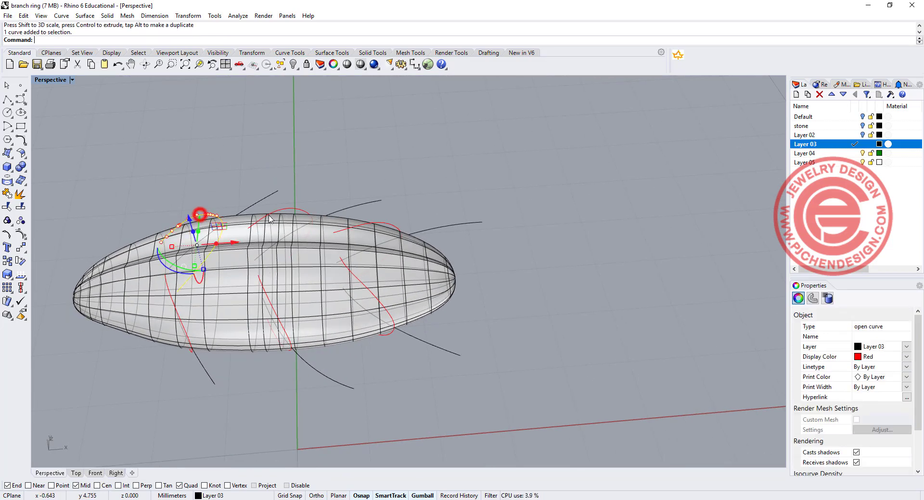
left_click(291, 208, "shift")
left_click(388, 221, "shift")
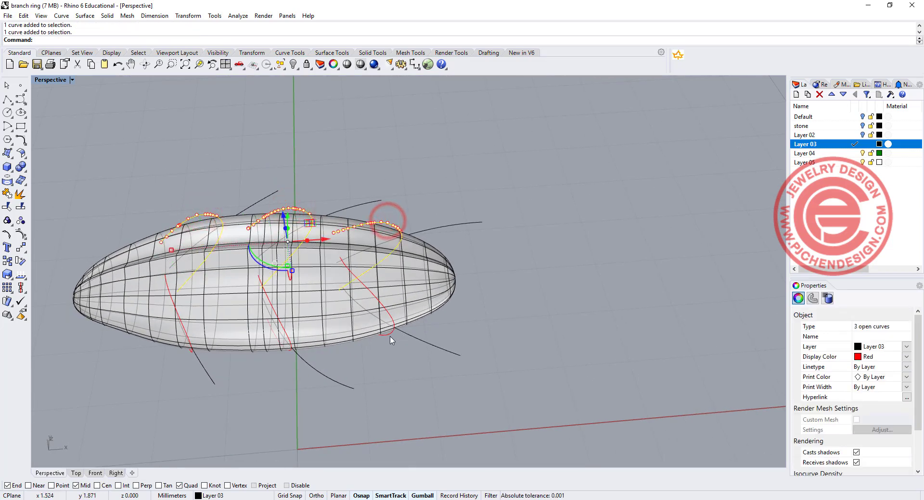
left_click_drag(405, 329, 34, 144)
left_click(8, 167)
left_click(34, 199)
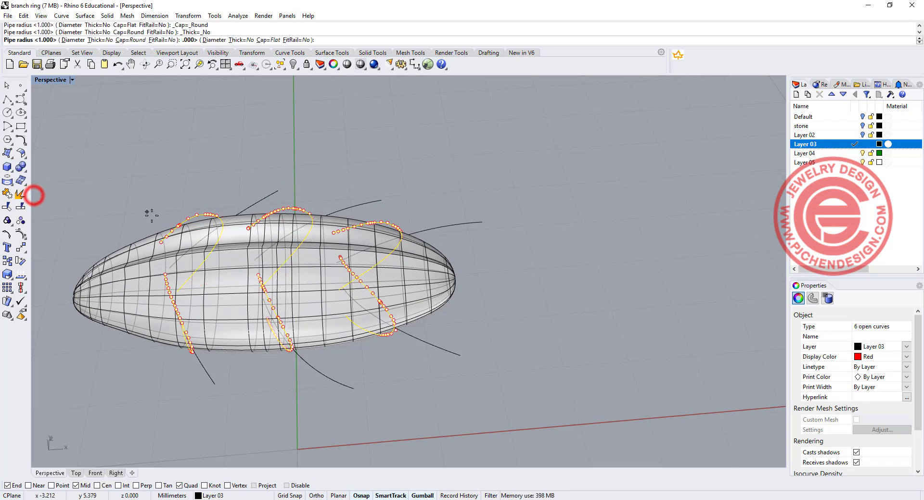
double_click(51, 80)
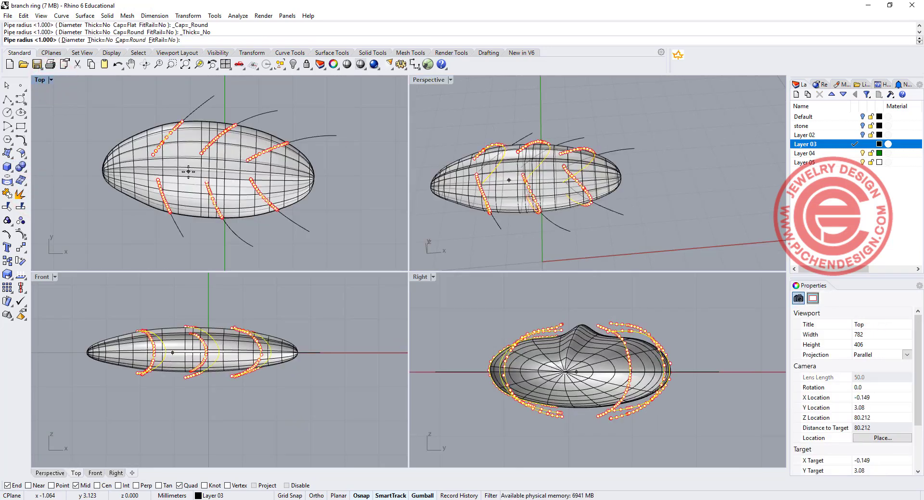
type("0.3")
key("Return")
left_click(277, 247)
Create the pipes along the red curves and shift them slightly outward from the leaf's midrib in the Top view
left_click(279, 231)
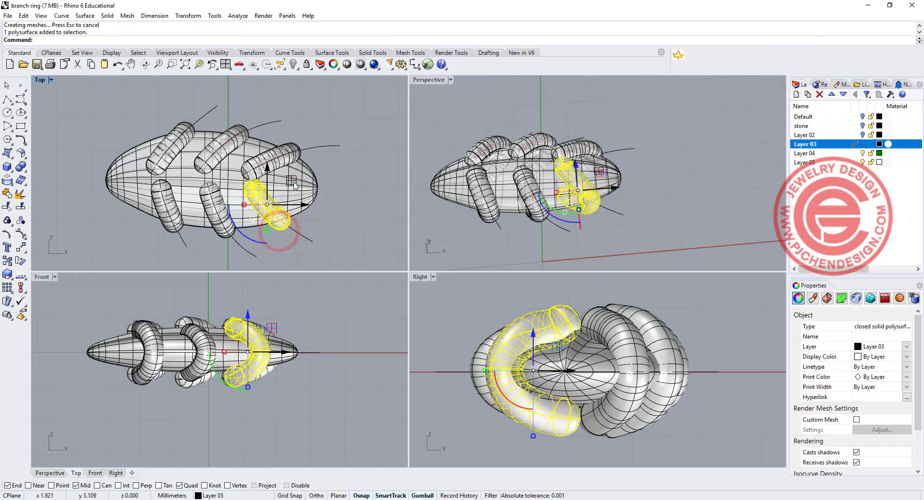
left_click_drag(293, 182, 297, 187)
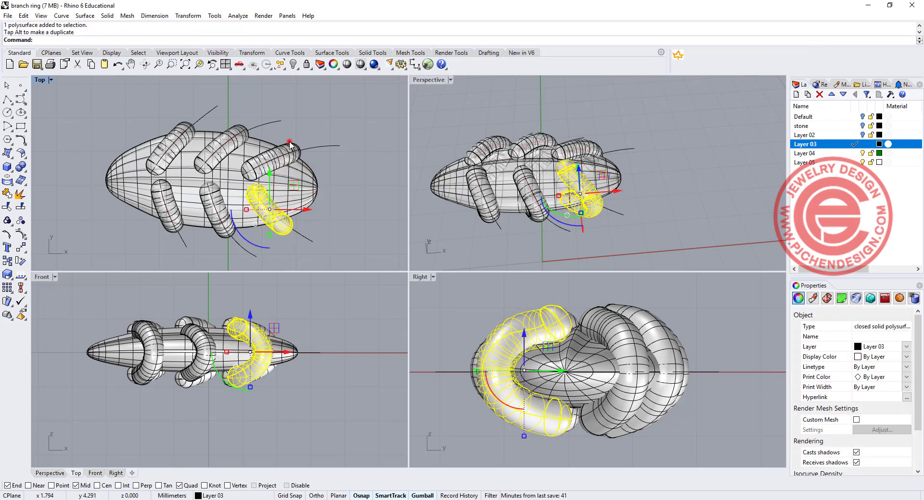
left_click(291, 142)
left_click_drag(297, 135, 298, 131)
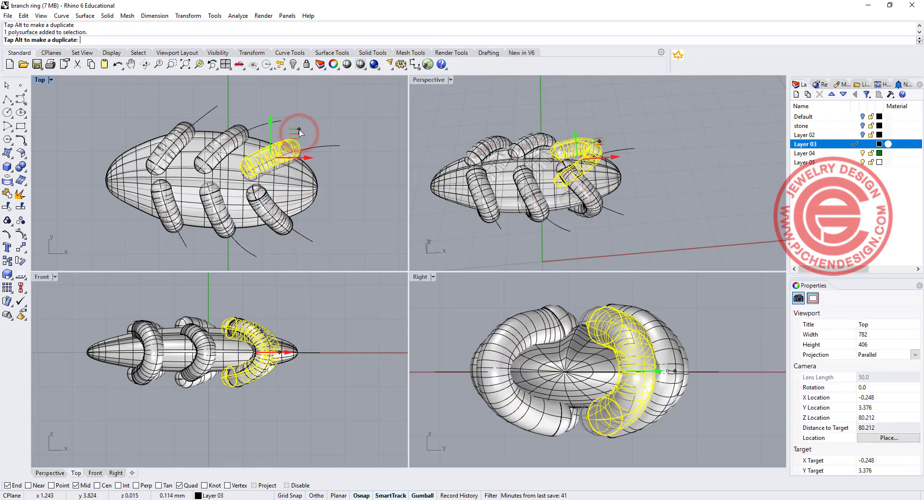
left_click(205, 211)
left_click_drag(242, 185, 246, 192)
left_click(167, 227)
left_click(357, 177)
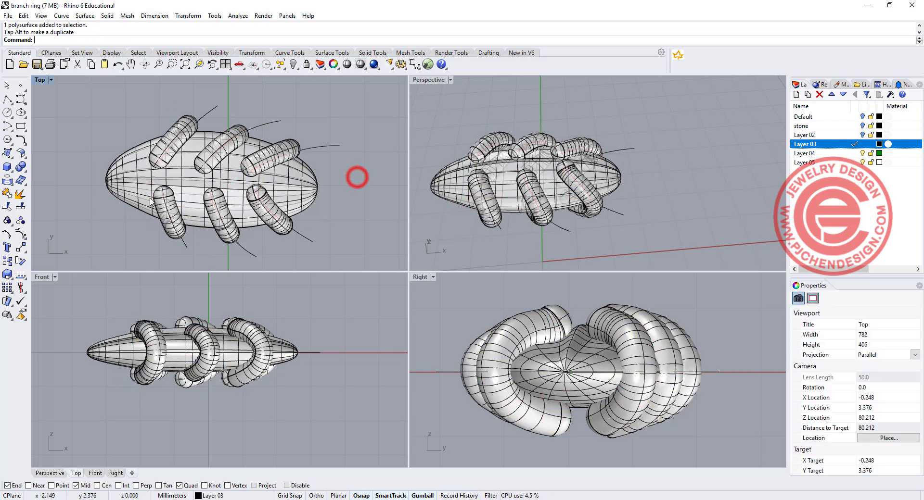
Subtract all six pipes from the leaf body with Boolean Difference
left_click(20, 167)
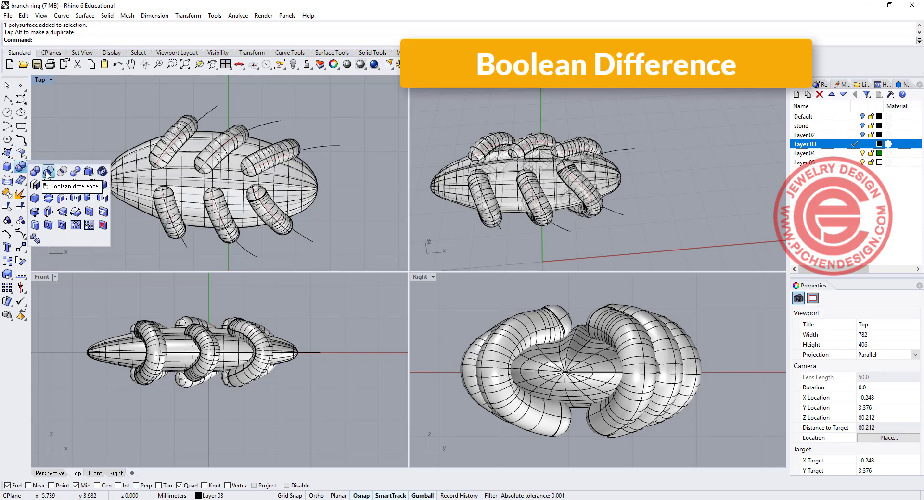
left_click(46, 172)
left_click(187, 117)
left_click(244, 126)
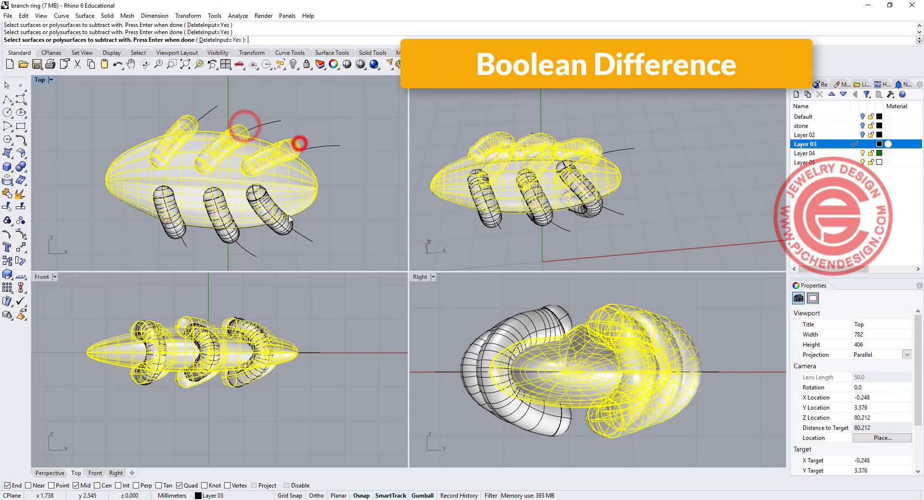
left_click(290, 223)
left_click(222, 217)
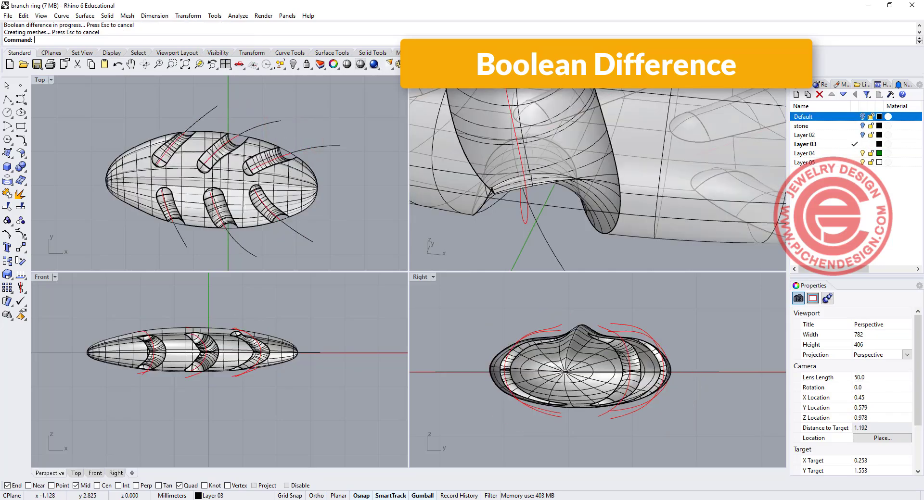
Examine the cut grooves up close in the maximized Perspective view and undo the Boolean Difference
double_click(428, 79)
scroll(231, 351, "down", 6)
right_click_drag(192, 380, 200, 355)
scroll(229, 350, "up", 6)
scroll(267, 300, "down", 8)
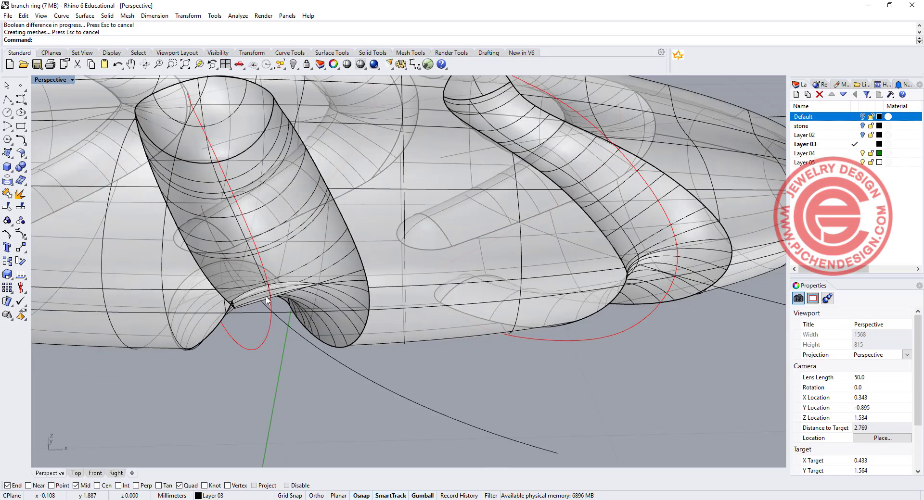
left_click(376, 383)
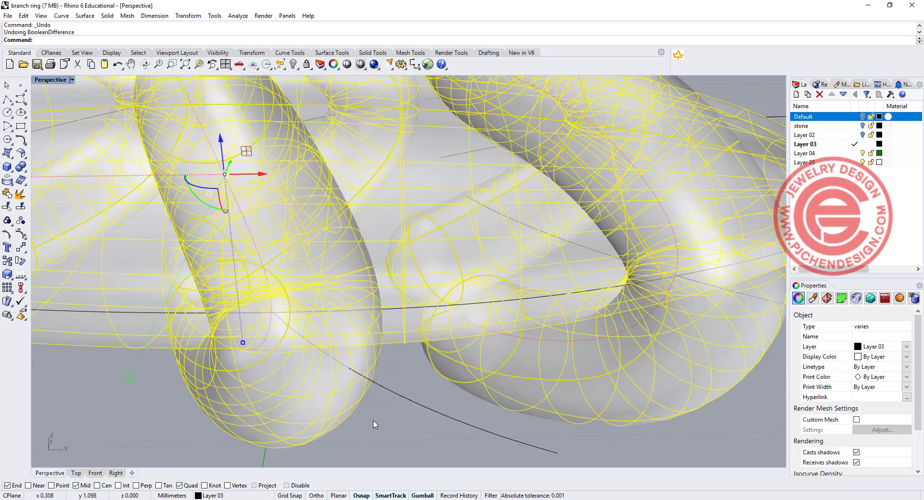
Examine the inner side of the pipe bends around the leaf's edge up close
left_click(374, 421)
right_click_drag(275, 336, 332, 321)
scroll(397, 400, "down", 4)
left_click(397, 395)
left_click_drag(223, 390, 511, 392)
left_click(632, 297)
scroll(424, 365, "up", 4)
right_click_drag(423, 366, 450, 285, "shift")
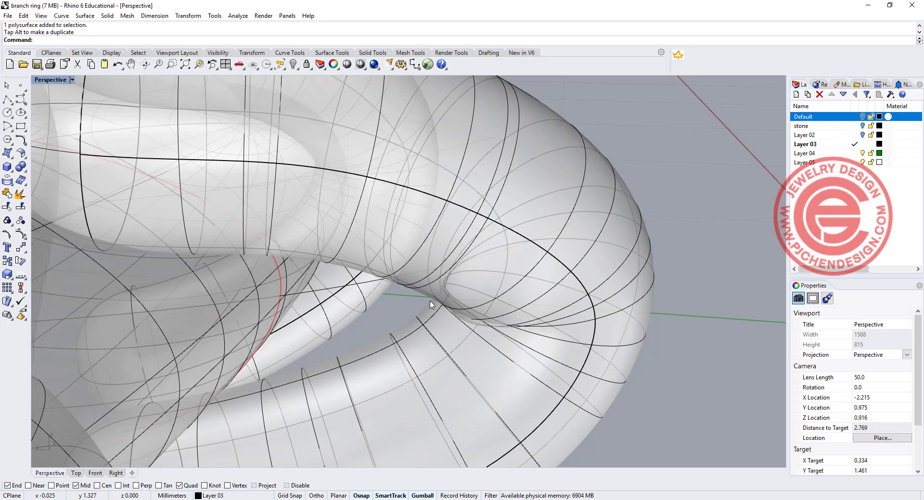
Undo the pipe moves and the pipe creation, going back to the projected curves
key("ctrl+z")
scroll(437, 305, "down", 5)
right_click_drag(478, 310, 378, 326)
scroll(395, 331, "down", 5)
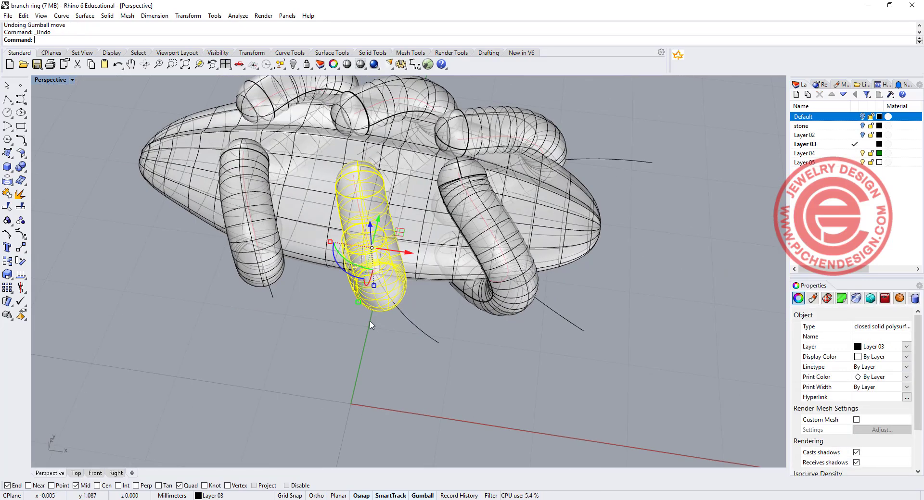
key("ctrl+z")
key("ctrl+z")
key("ctrl+z")
key("ctrl+z")
key("ctrl+z")
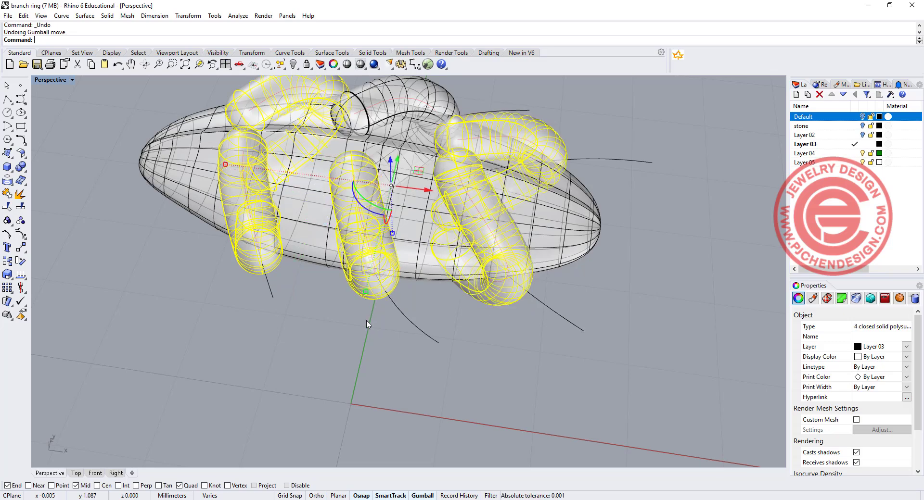
Select the curves around the leaf and exclude the original slanted curves, keeping only the six red projected curves
right_click_drag(364, 329, 359, 261)
left_click_drag(149, 186, 496, 347)
scroll(400, 300, "up", 3)
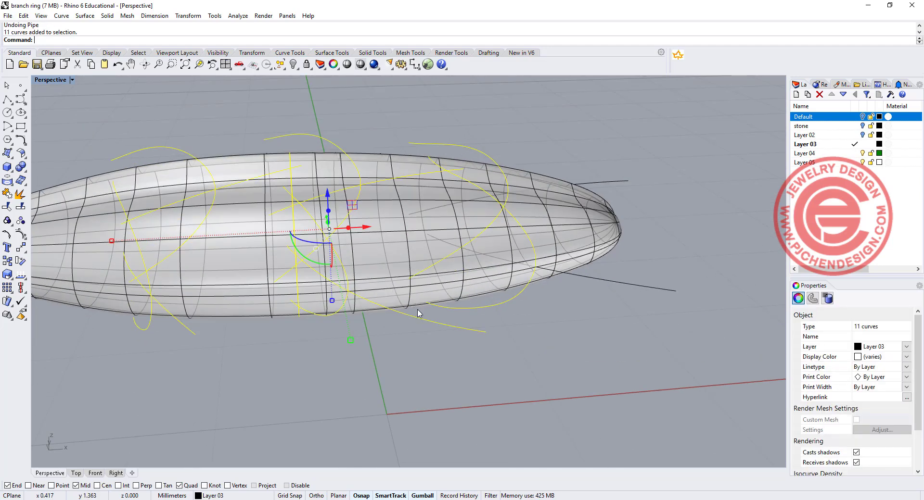
left_click(414, 316, "ctrl")
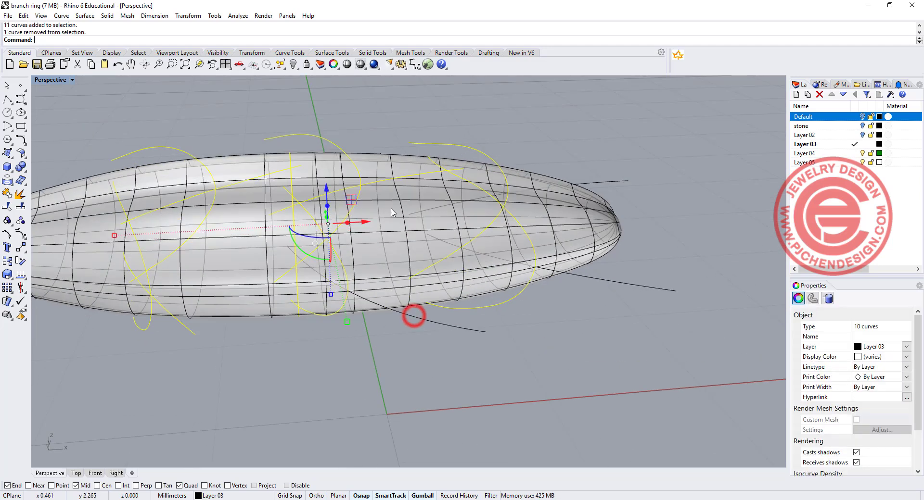
left_click(238, 182, "ctrl")
left_click(195, 332, "ctrl")
right_click_drag(195, 332, 435, 320)
left_click(258, 243, "ctrl")
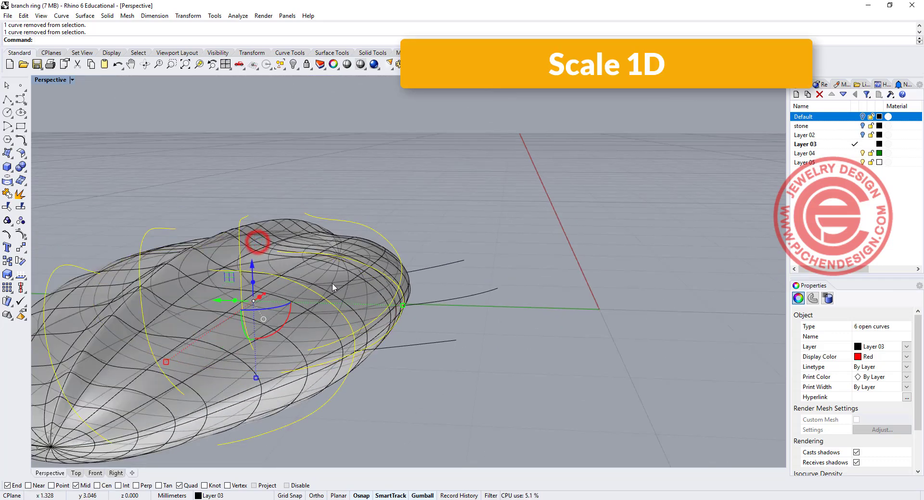
Scale the six red curves vertically farther off the leaf and delete the original slanted curves
right_click_drag(359, 296, 279, 341)
left_click_drag(307, 348, 305, 354)
left_click(305, 354)
left_click(423, 385)
right_click_drag(431, 381, 484, 324)
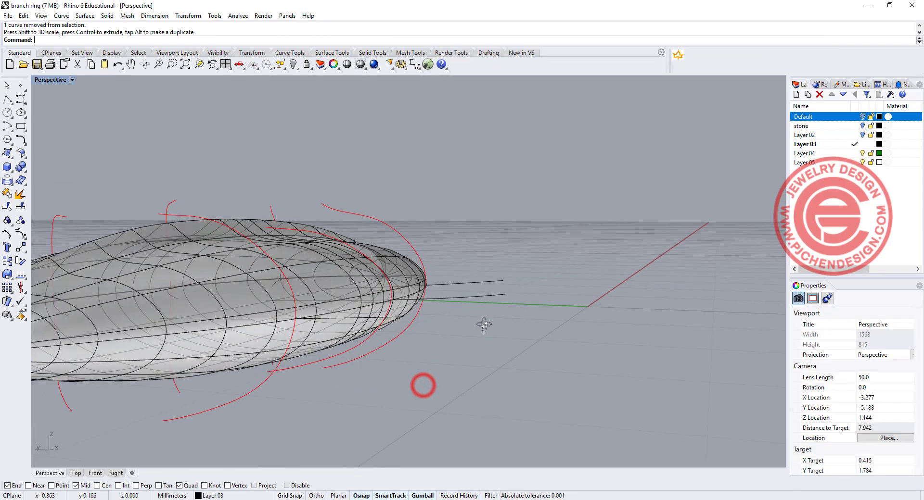
right_click_drag(397, 365, 337, 309)
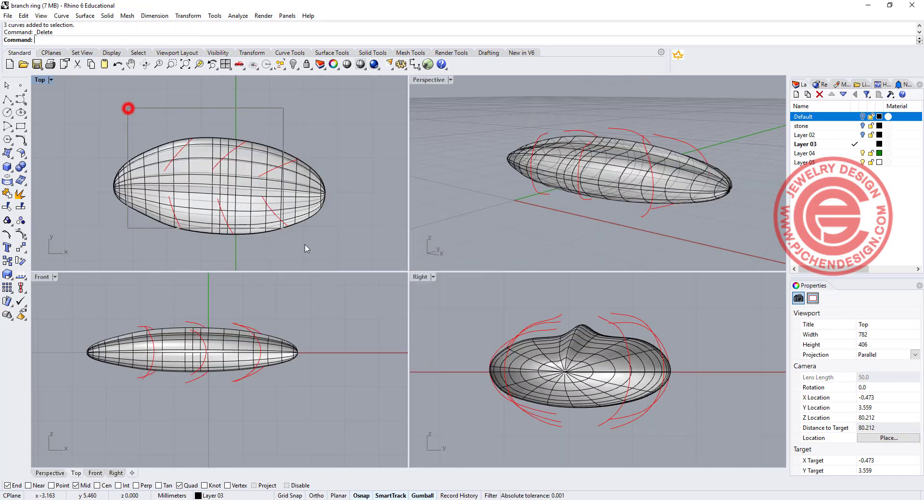
Create pipes with radius 0.3 and round caps along the six red curves, excluding the cross-section curve from the selection
left_click_drag(305, 249, 308, 255)
left_click(222, 147, "ctrl")
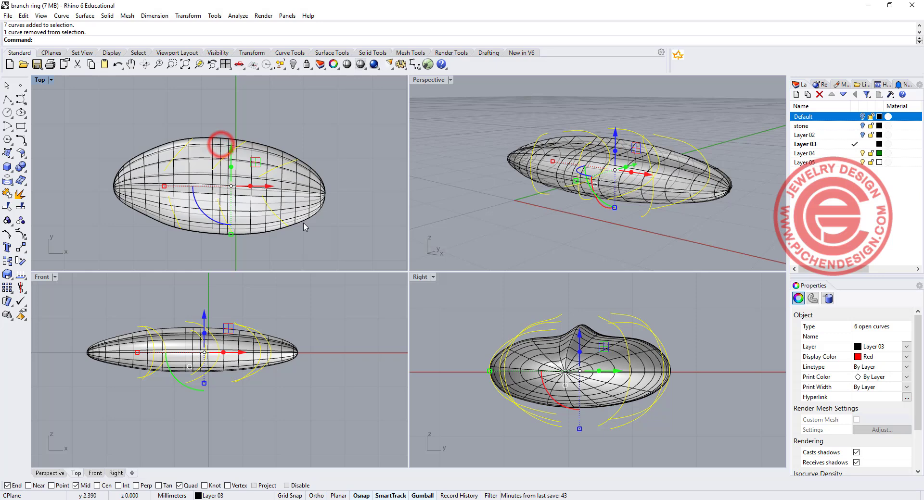
left_click(8, 166)
left_click(34, 195)
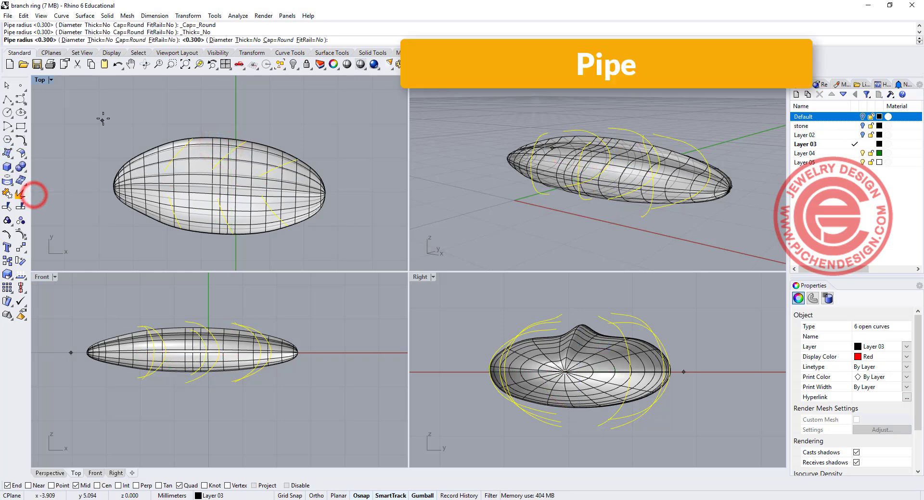
key("Return")
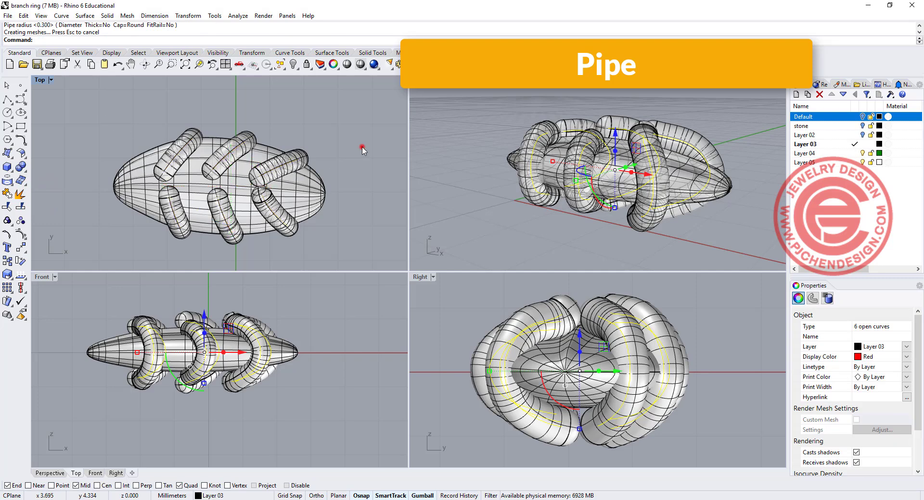
Move the rightmost upper and lower pipes slightly outward from the leaf's midrib in the Top view
left_click(360, 146)
left_click_drag(299, 149, 302, 143)
left_click(288, 233)
left_click_drag(298, 187, 302, 194)
left_click(516, 220)
right_click_drag(554, 219, 517, 212)
scroll(598, 184, "up", 9)
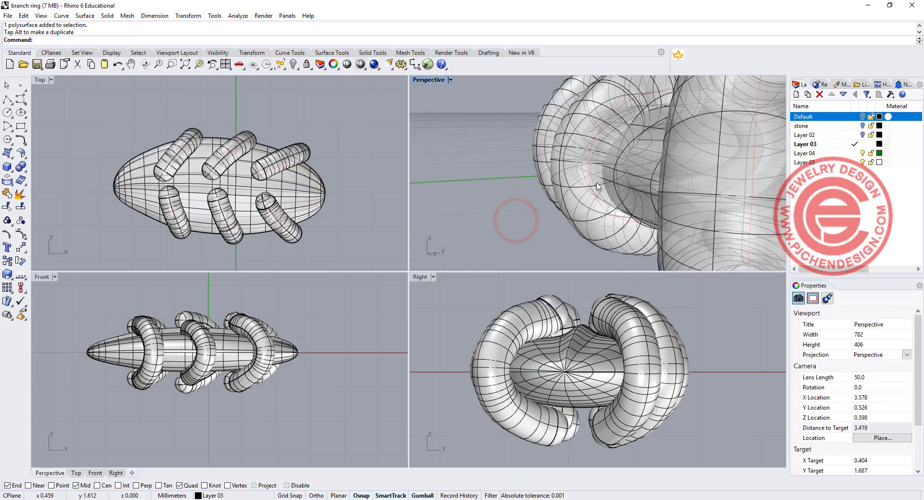
right_click_drag(598, 184, 625, 188)
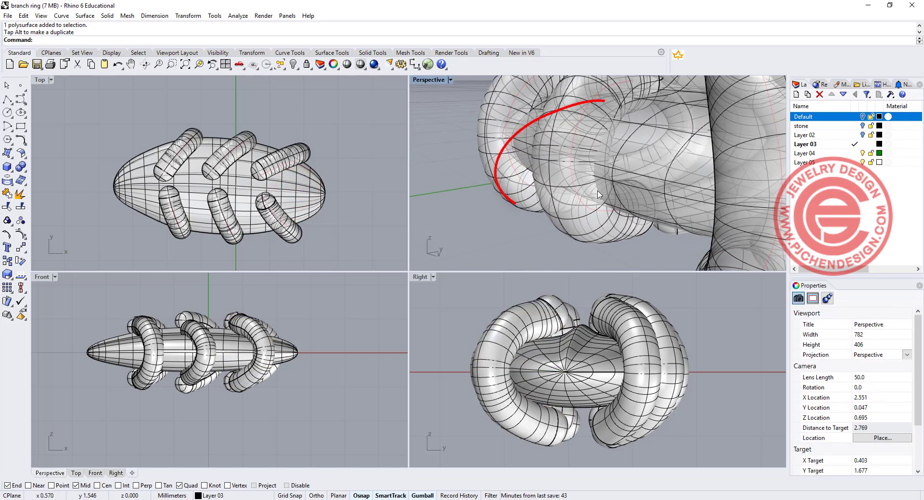
Shift the middle and left pipes slightly outward from the midrib in the Top view
left_click(234, 243)
left_click_drag(248, 195, 200, 196)
left_click(175, 233)
left_click(197, 132)
left_click_drag(201, 127, 201, 124)
left_click(270, 118)
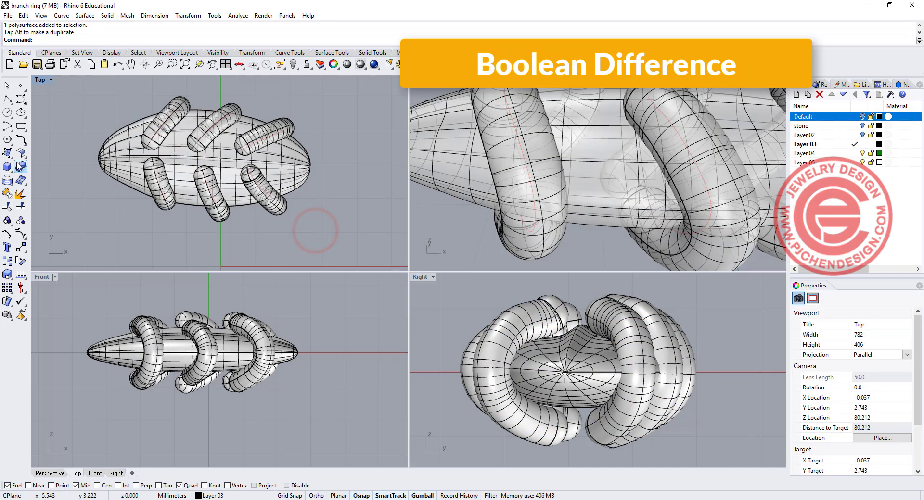
Cut the vein grooves by subtracting the six repositioned pipes from the leaf body with Boolean Difference
left_click(20, 167)
left_click(47, 172)
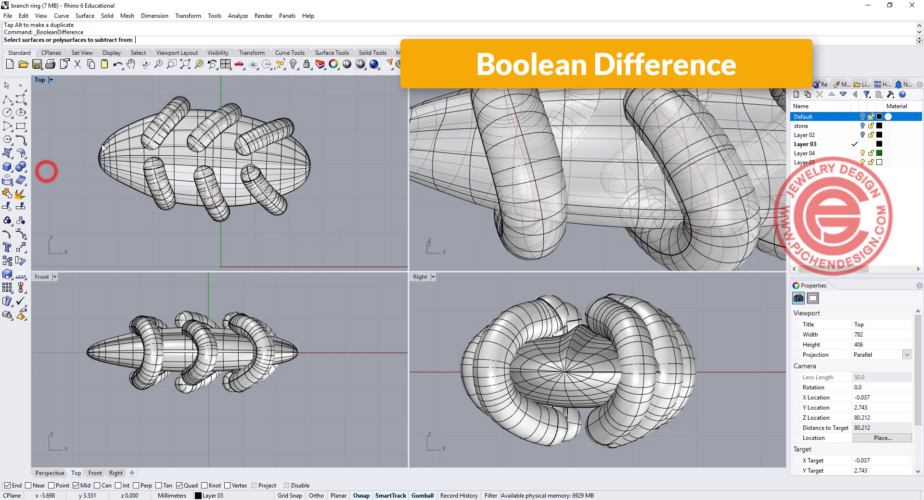
left_click(112, 139)
key("Return")
left_click_drag(294, 207, 311, 238)
key("Return")
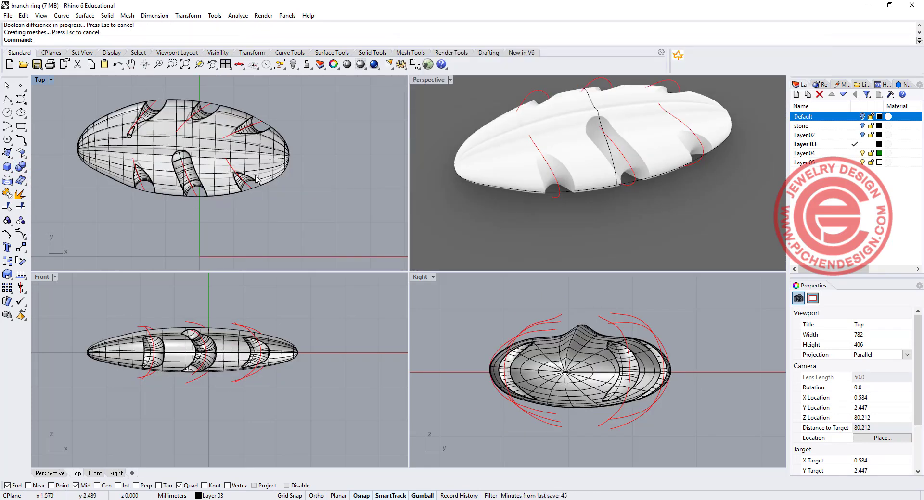
right_click_drag(575, 183, 577, 211)
scroll(620, 144, "down", 7)
right_click_drag(640, 124, 632, 167, "shift")
scroll(604, 186, "up", 6)
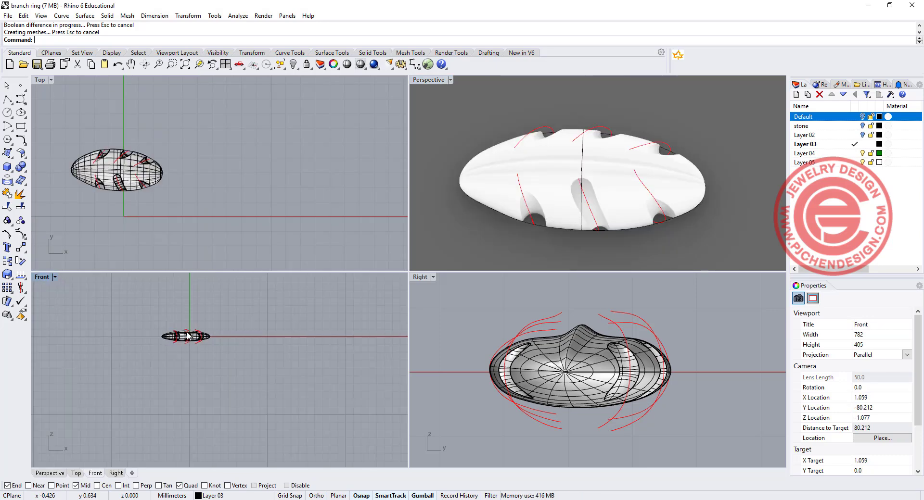
Show Layer 02 with the ring bands and maximize the Front view around the whole ring
scroll(190, 332, "down", 2)
scroll(207, 337, "down", 2)
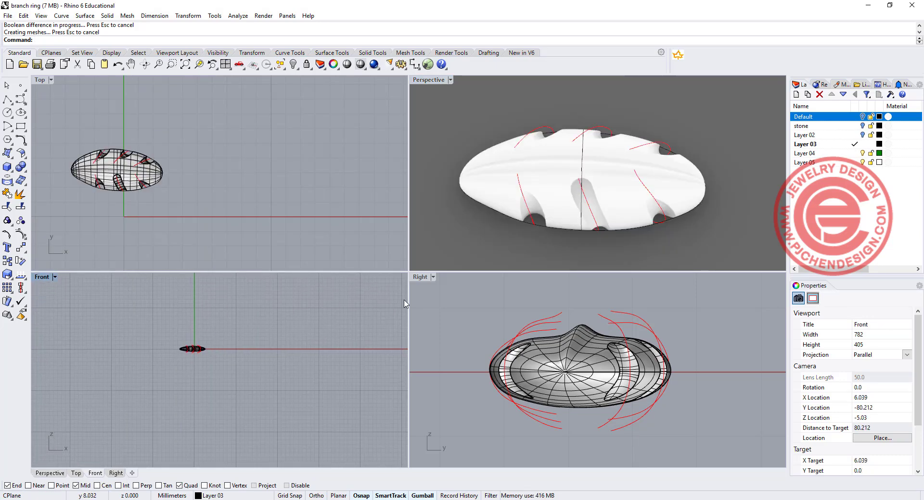
left_click(863, 136)
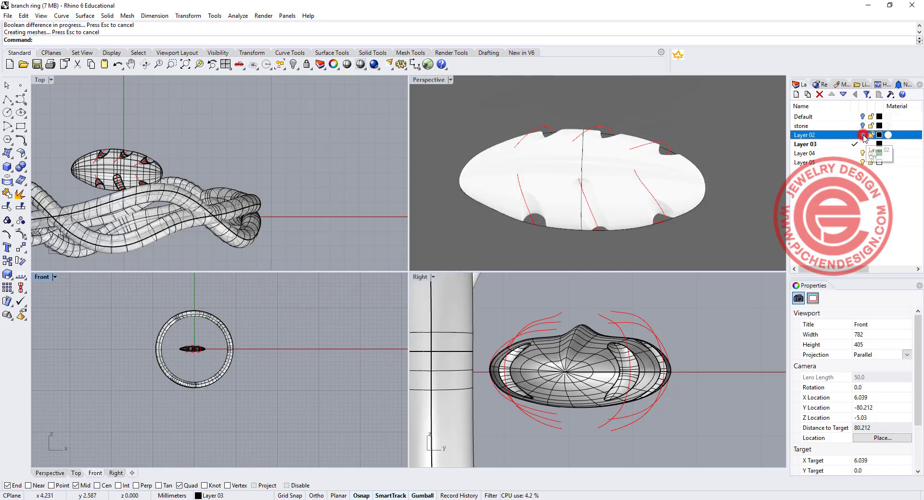
scroll(227, 324, "down", 4)
scroll(192, 334, "up", 16)
double_click(46, 281)
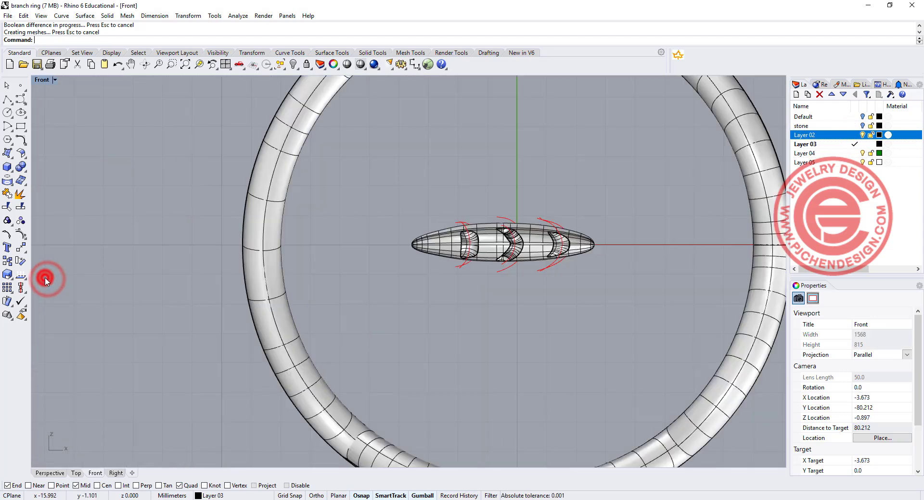
scroll(428, 306, "down", 3)
Move the leaf polysurface vertically about 10 mm to just above the ring and scale it down uniformly
left_click(424, 305)
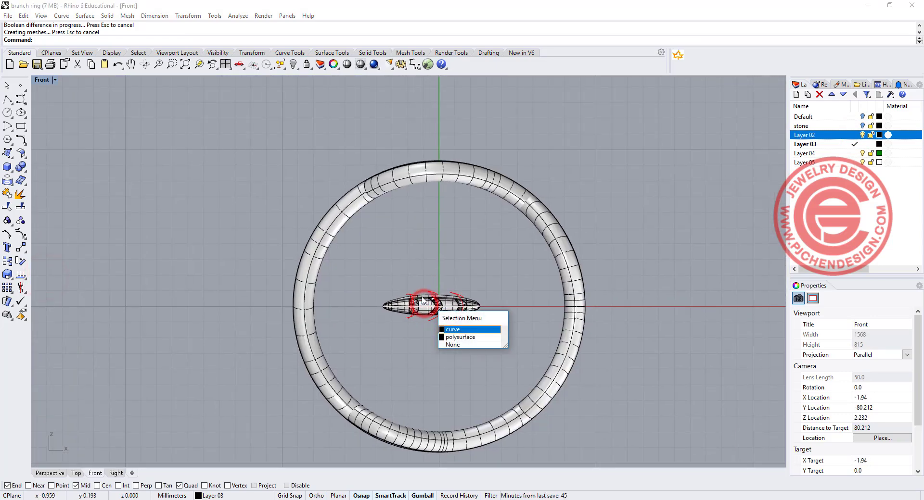
left_click(421, 297)
left_click_drag(433, 271, 470, 110)
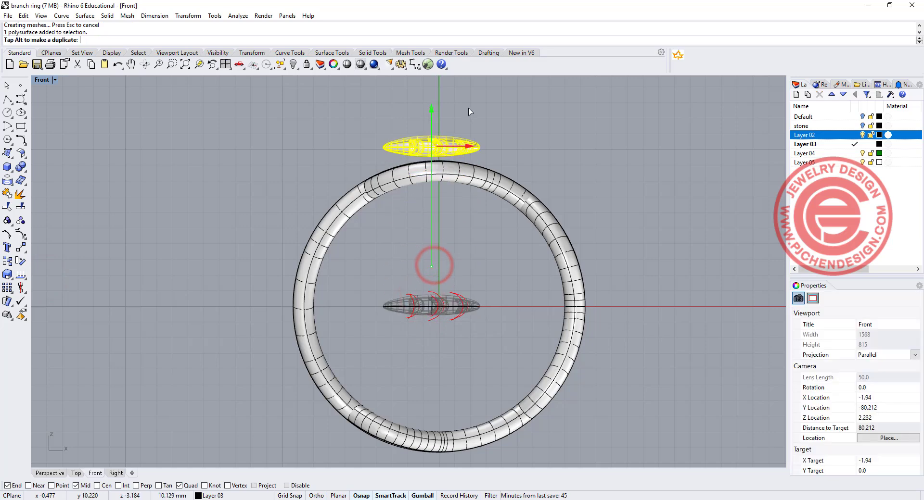
scroll(419, 165, "up", 4)
right_click_drag(419, 165, 384, 190)
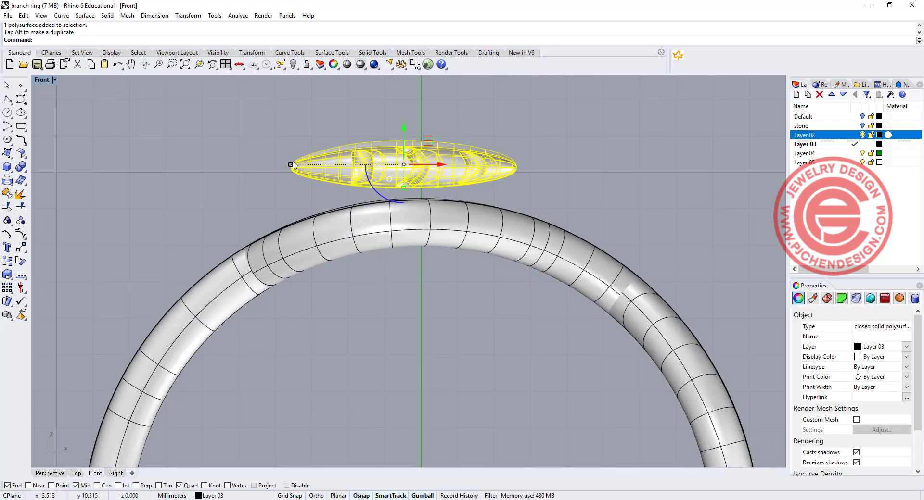
left_click_drag(291, 164, 315, 165, "shift")
Bend the right half of the leaf downward in the Front view, starting the spine at the leaf's centre
scroll(451, 186, "up", 4)
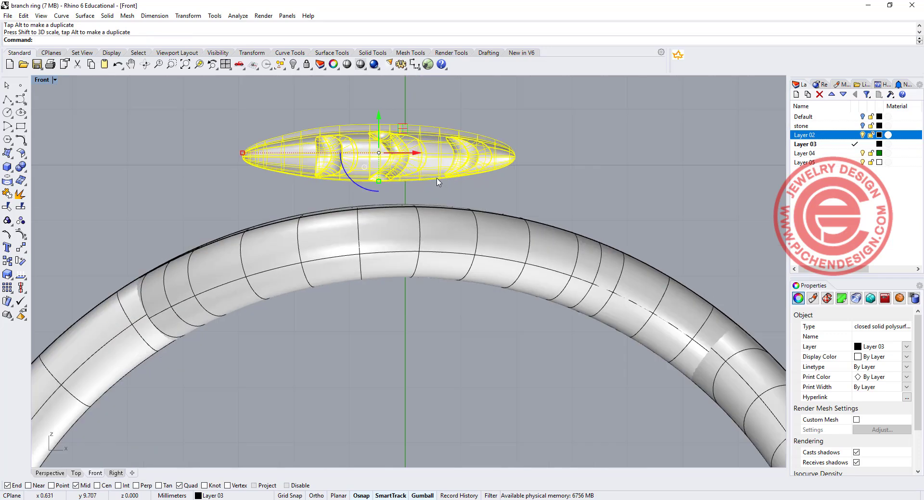
right_click_drag(436, 177, 428, 179)
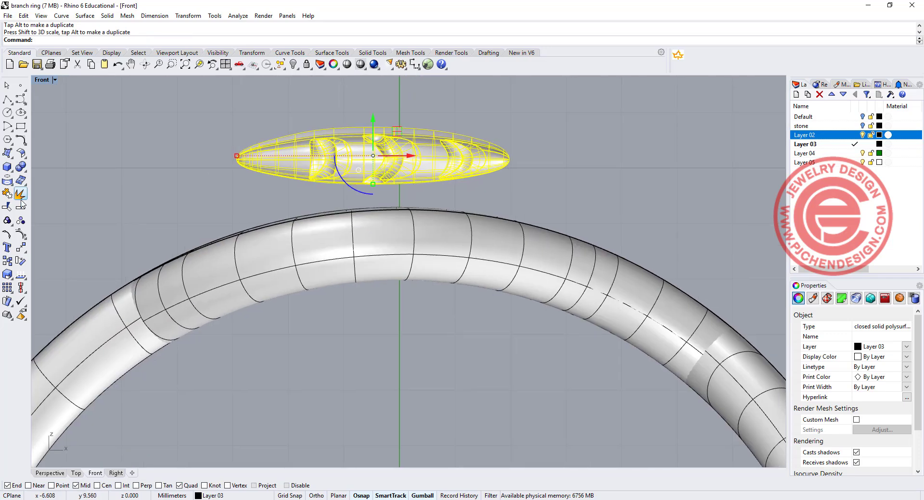
left_click(24, 250)
left_click(36, 292)
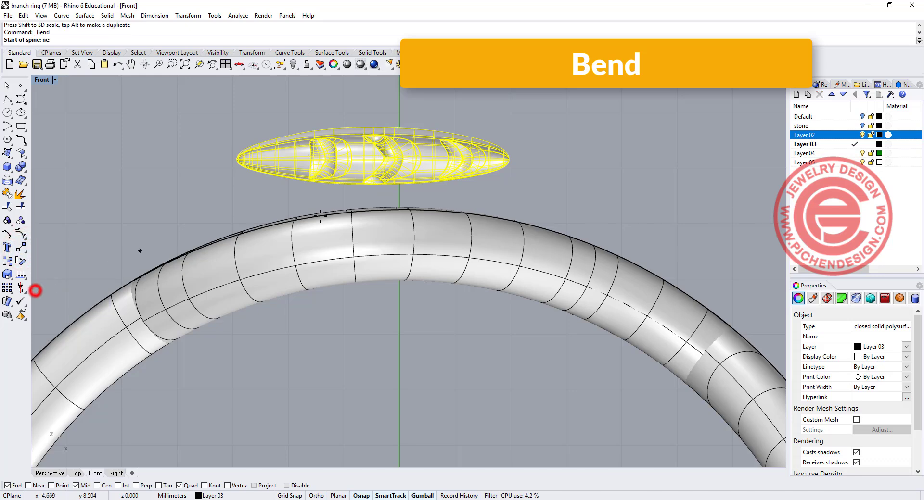
left_click(379, 159)
left_click(623, 165)
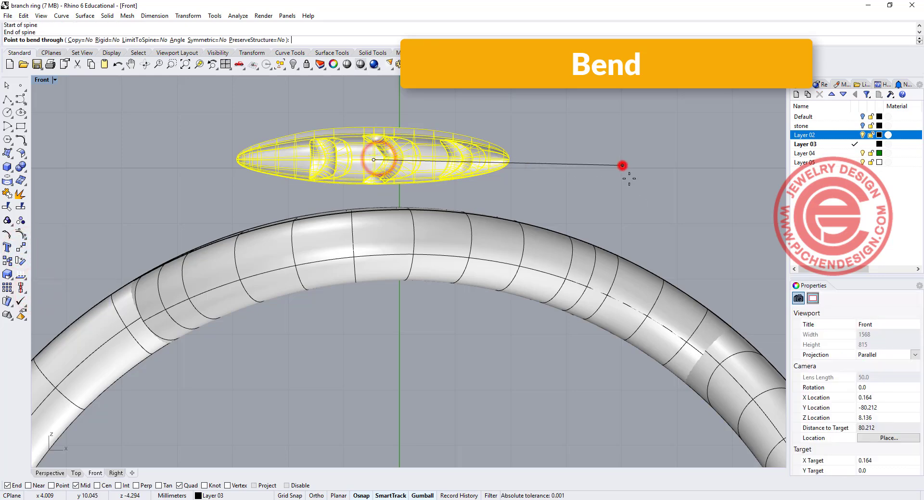
left_click(630, 324)
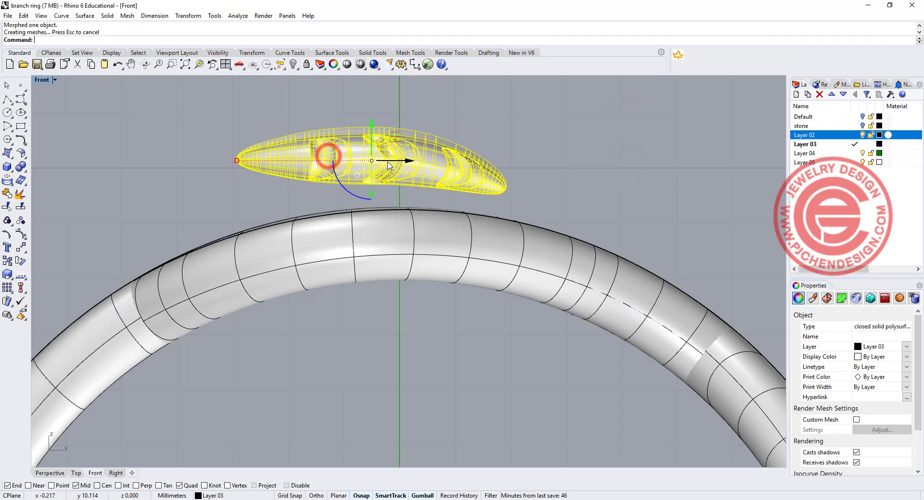
Bend the left half of the leaf downward from its centre to match the ring's curve
key("Return")
left_click(179, 153)
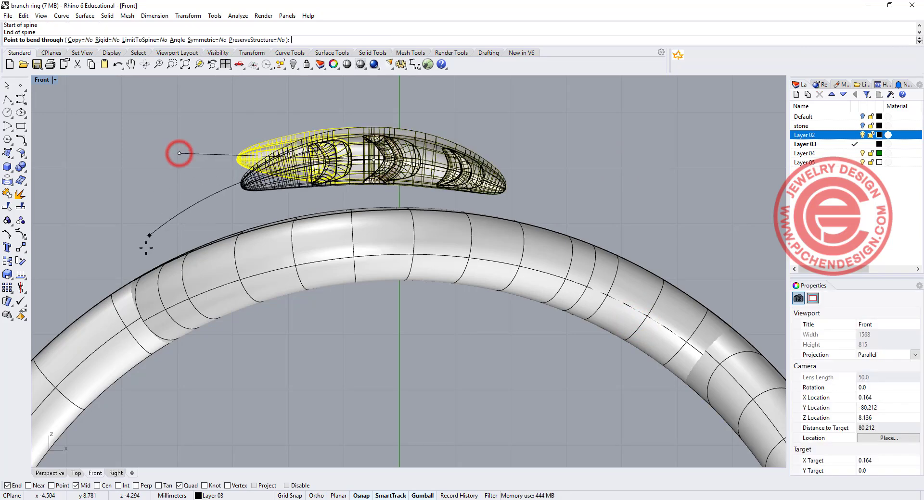
left_click(150, 304)
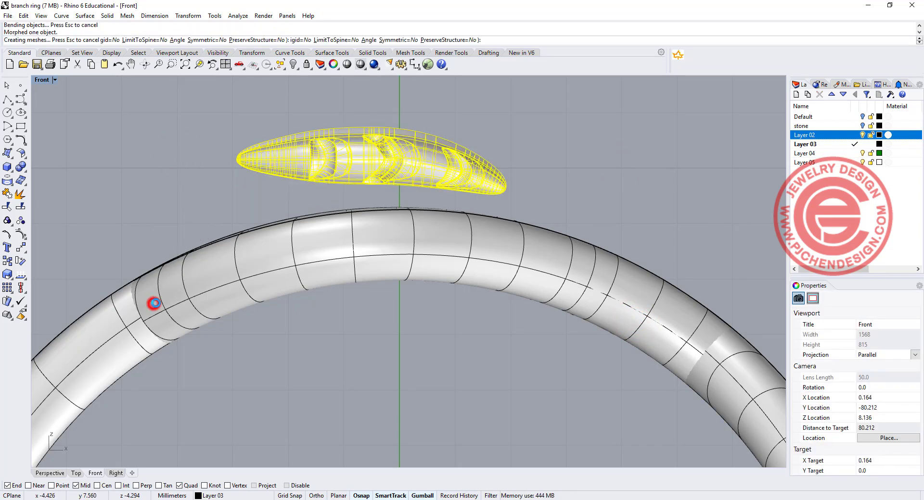
Restore the four-view layout and move the bent leaf to the band's edge in Top and down onto the ring in Front
left_click(44, 80)
double_click(44, 81)
scroll(517, 146, "down", 14)
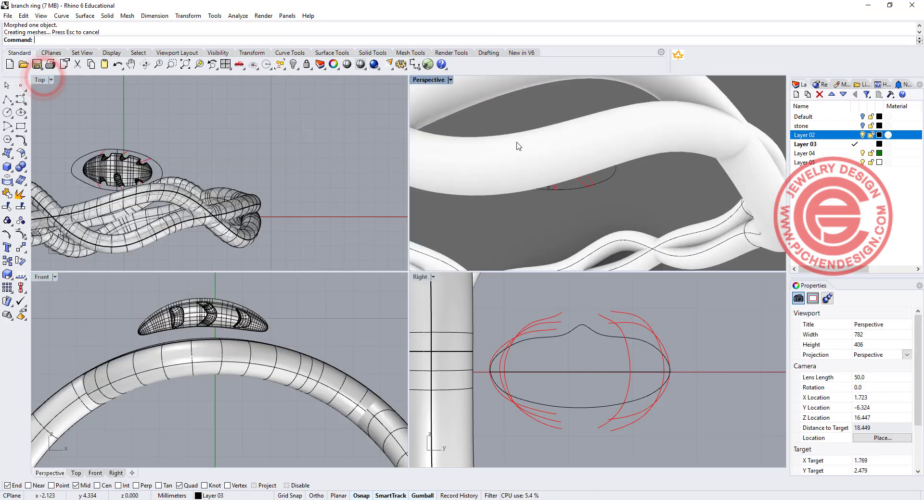
right_click_drag(522, 148, 519, 168)
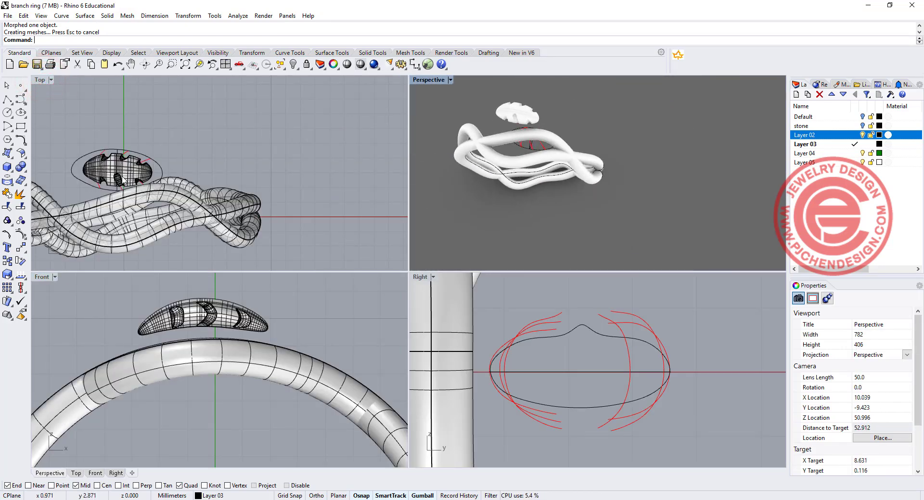
scroll(122, 180, "up", 5)
left_click(207, 159)
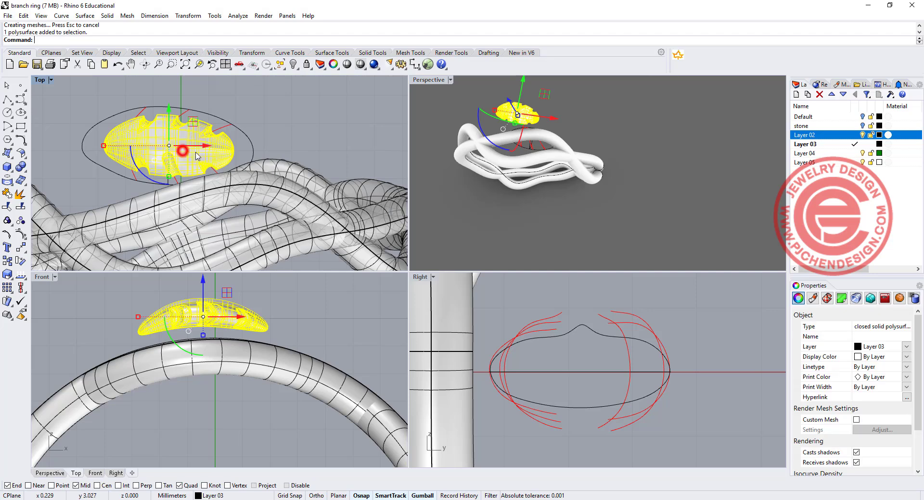
scroll(207, 159, "down", 3)
left_click_drag(183, 120, 196, 134)
right_click_drag(213, 279, 210, 316)
left_click_drag(198, 303, 197, 328)
Duplicate the leaf to the left along the band in the Top view and rotate the copy diagonally
scroll(195, 189, "down", 2)
scroll(460, 350, "down", 5)
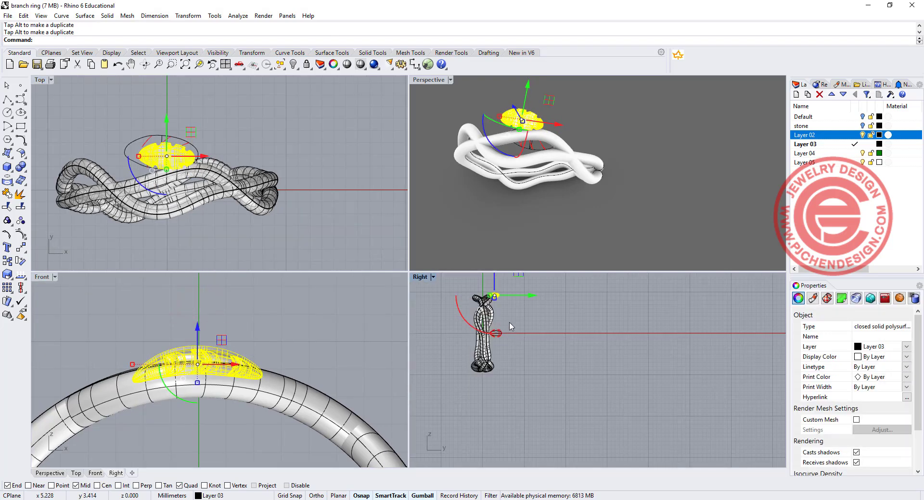
scroll(198, 174, "up", 2)
right_click_drag(198, 175, 204, 175)
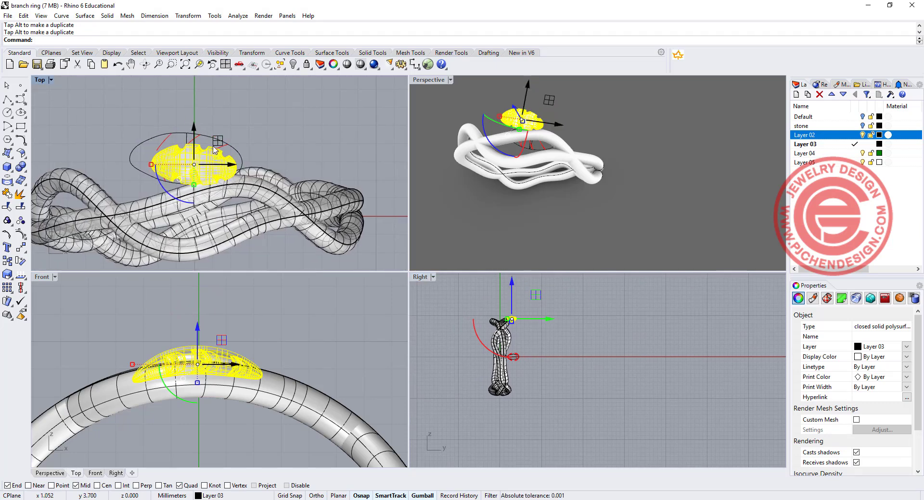
left_click_drag(214, 148, 156, 164)
left_click_drag(95, 208, 140, 245)
Tilt the copied leaf in the Front view so it follows the ring's curvature
scroll(142, 356, "down", 2)
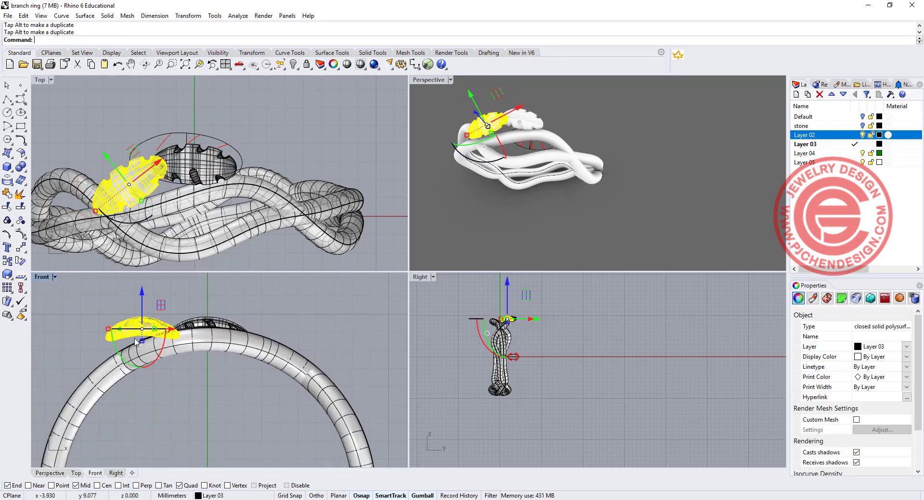
left_click(190, 398)
left_click(138, 323)
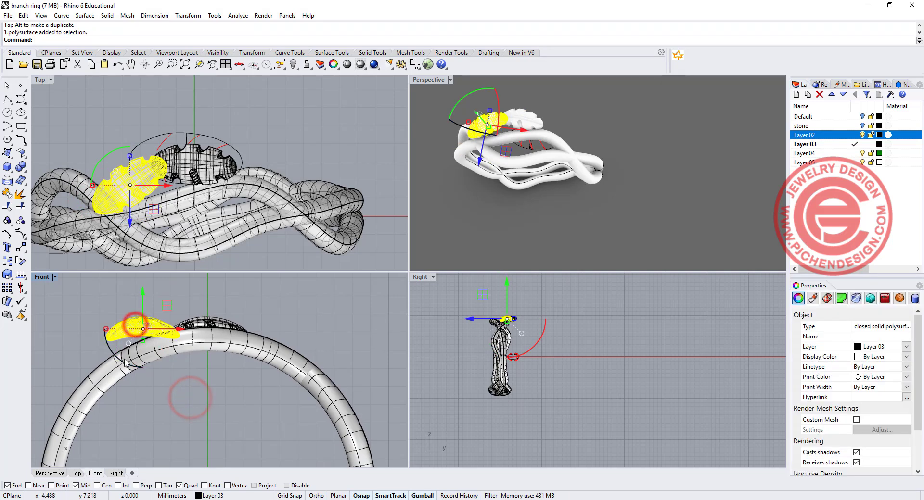
left_click_drag(127, 362, 167, 316)
left_click(205, 383)
scroll(139, 187, "up", 4)
left_click(233, 150)
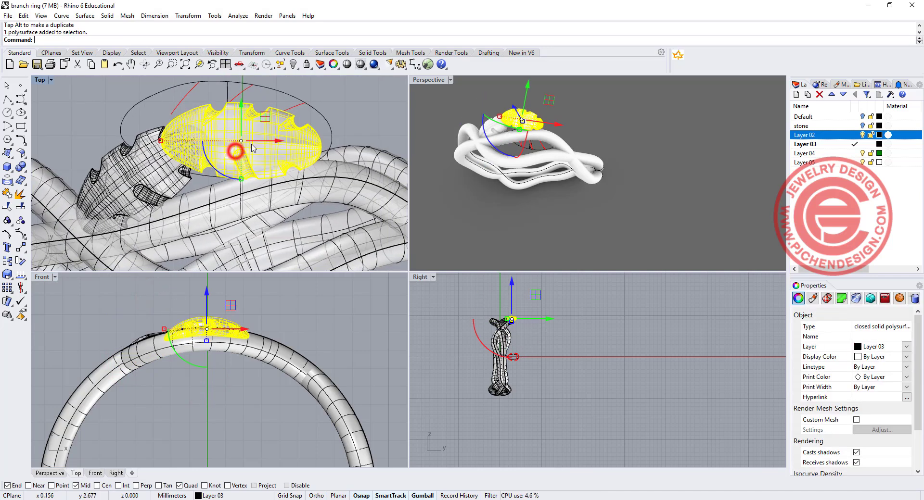
right_click_drag(209, 155, 145, 147)
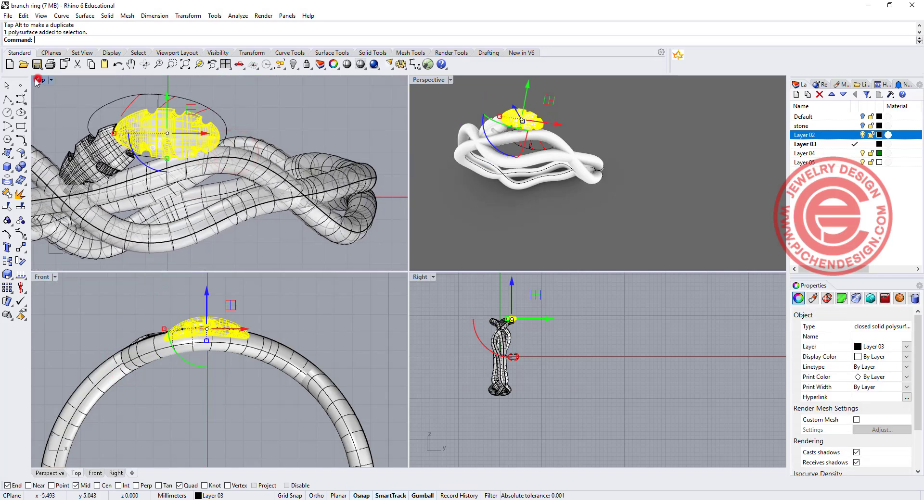
right_click_drag(209, 162, 241, 166)
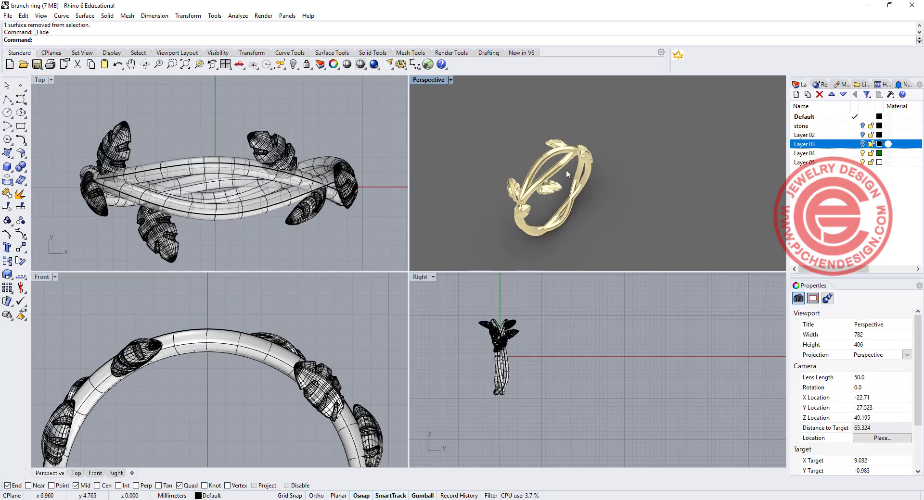
Examine the ring with all its leaves, checking how each leaf overlaps the bands and how the vein grooves look up close
right_click_drag(566, 170, 455, 172)
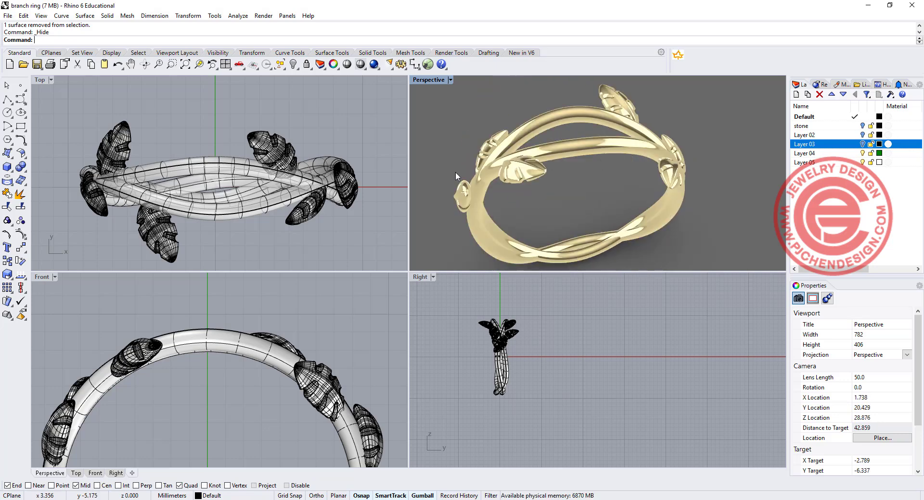
left_click(277, 144)
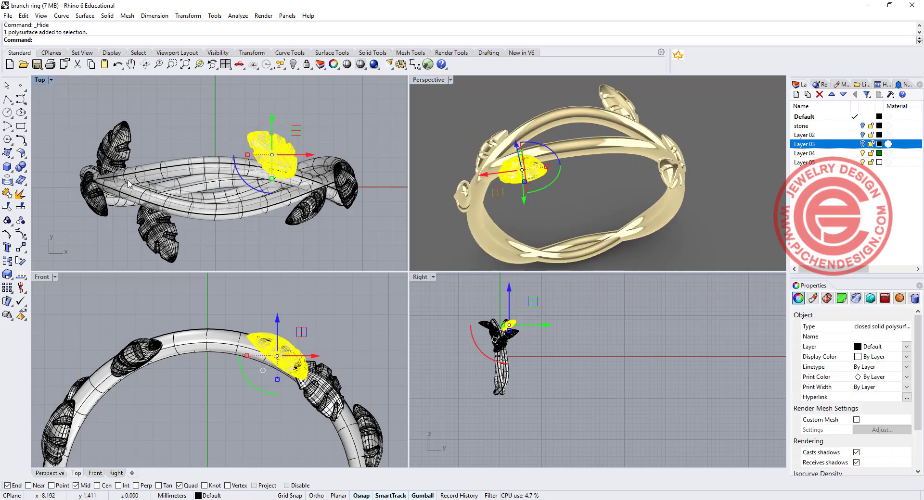
right_click_drag(309, 227, 292, 228)
scroll(263, 178, "up", 4)
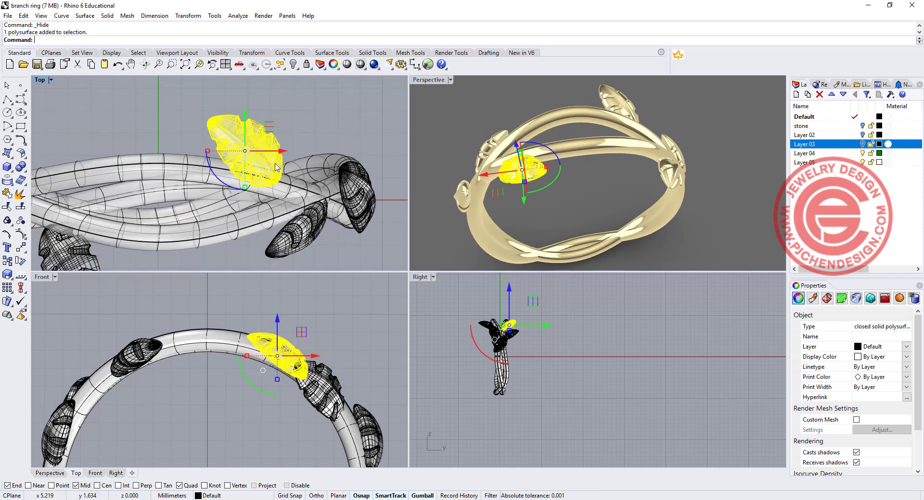
left_click(307, 197)
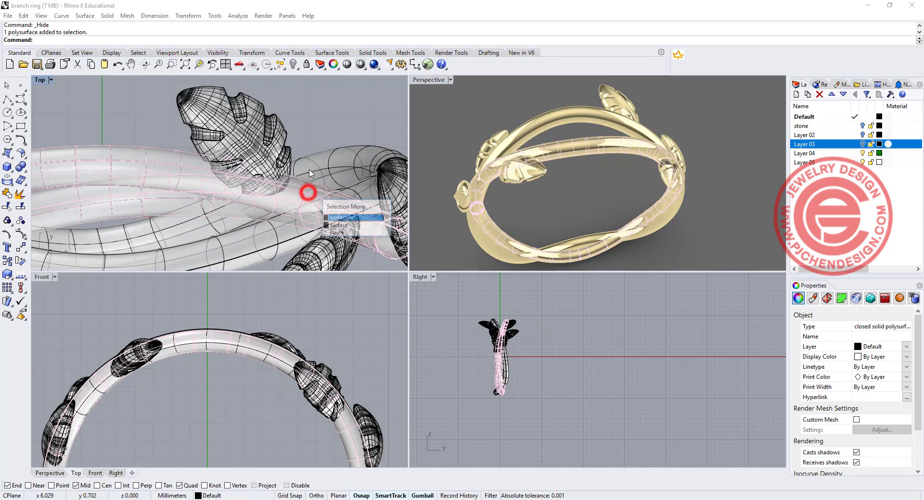
left_click(328, 127)
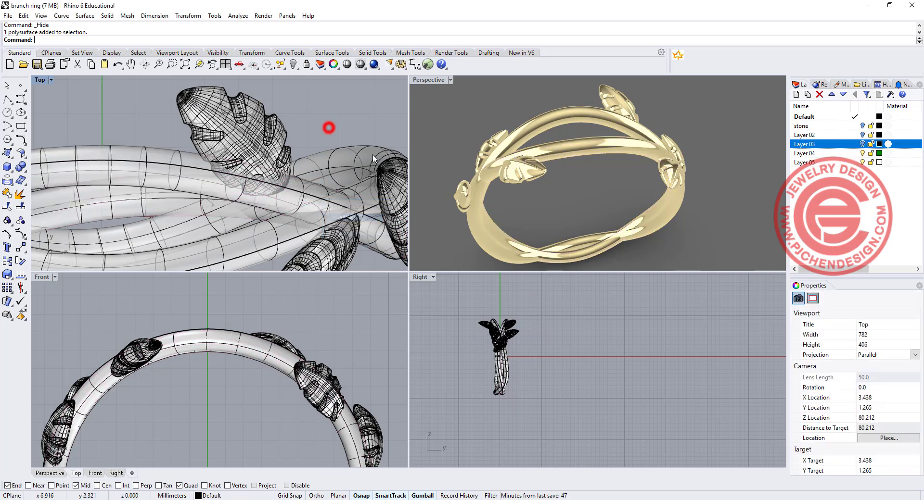
scroll(567, 158, "down", 6)
mouse_move(567, 159)
right_mouse_down()
mouse_move(597, 191)
mouse_move(711, 188)
mouse_move(683, 198)
mouse_move(582, 167)
right_mouse_up()
scroll(597, 191, "up", 8)
scroll(624, 183, "down", 6)
scroll(616, 171, "up", 8)
mouse_move(635, 174)
right_mouse_down()
mouse_move(545, 177)
mouse_move(621, 182)
right_mouse_up()
scroll(545, 177, "up", 2)
Nudge the lowest leaf on the ring's right side slightly in the Front view
scroll(202, 383, "down", 3)
right_click_drag(250, 379, 224, 356)
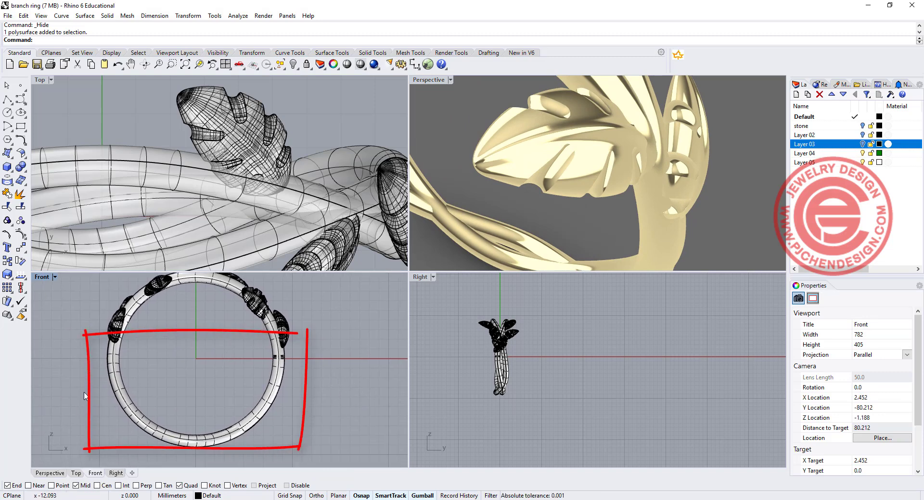
left_click(283, 327)
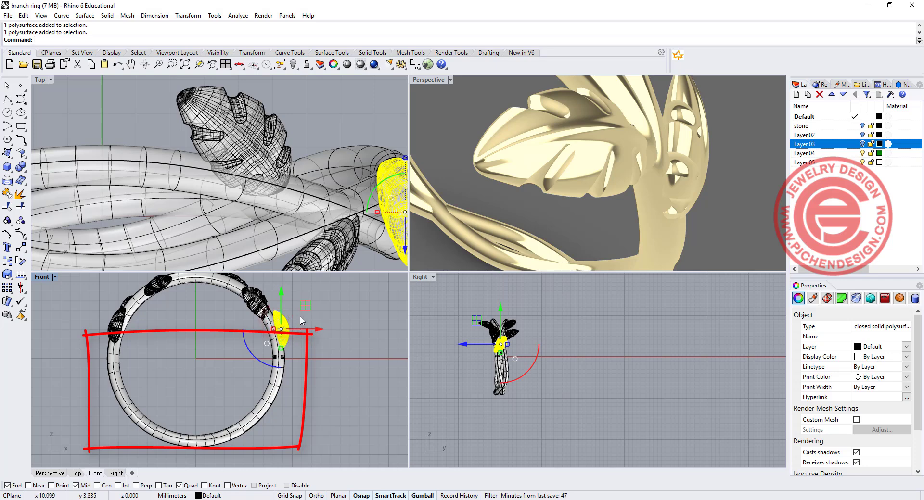
mouse_move(305, 304)
left_mouse_down()
mouse_move(309, 327)
mouse_move(305, 307)
left_mouse_up()
left_click(341, 344)
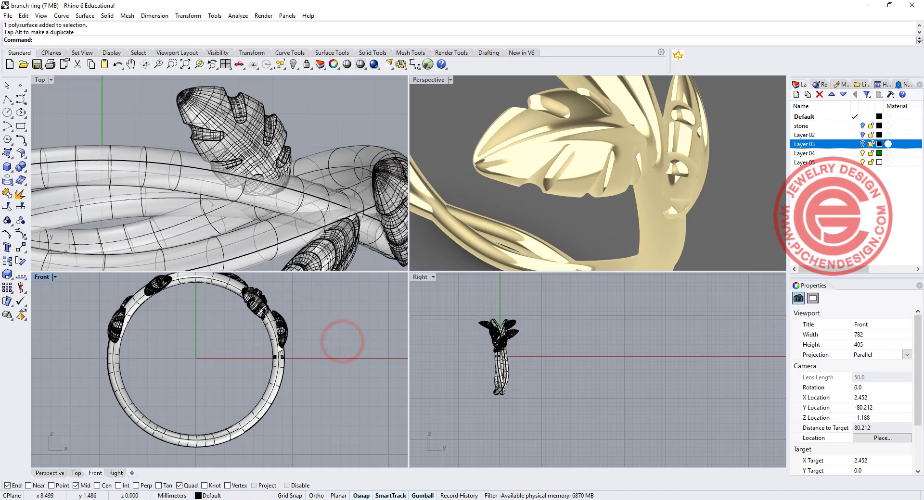
scroll(294, 351, "up", 2)
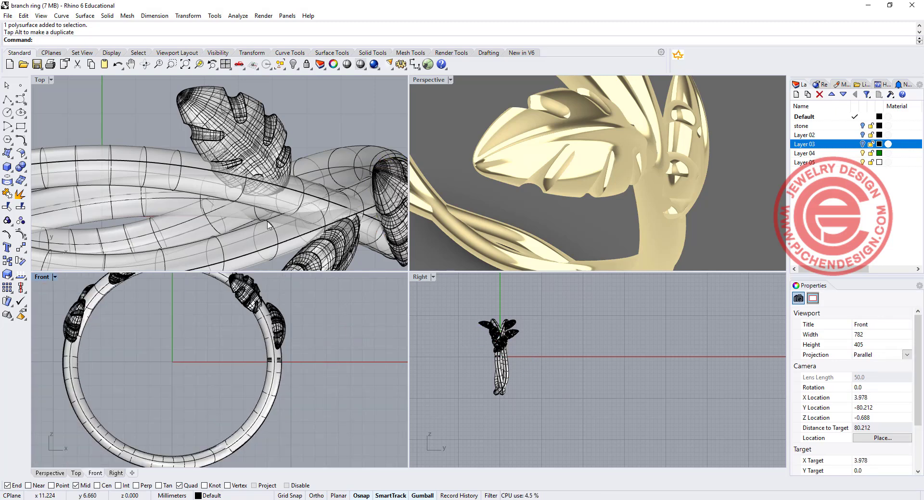
Maximize the Top view around the ring and import the 5mm Round Stone model file
scroll(253, 203, "down", 5)
right_click_drag(196, 141, 190, 146)
scroll(190, 147, "up", 5)
double_click(41, 80)
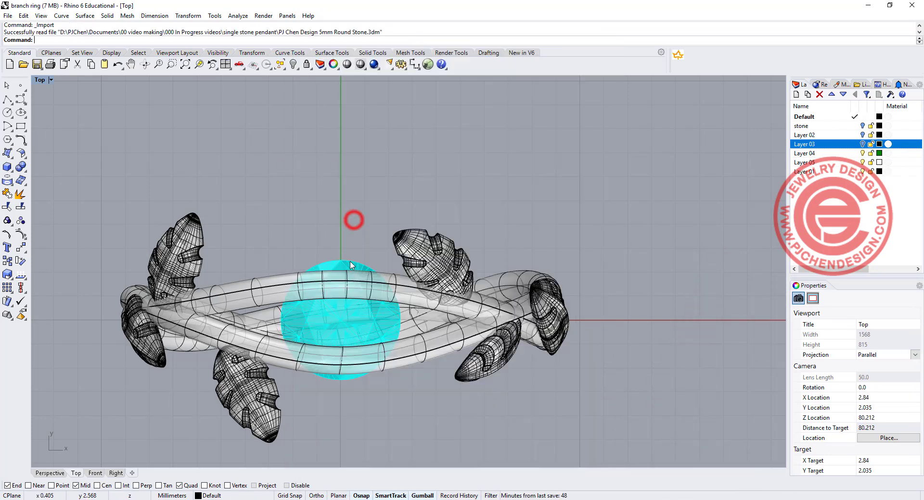
Assign the imported round stone to Layer 01 and make it the current and only visible layer
left_click(352, 264)
left_click_drag(349, 281, 348, 262)
key("ctrl+z")
right_click(808, 163)
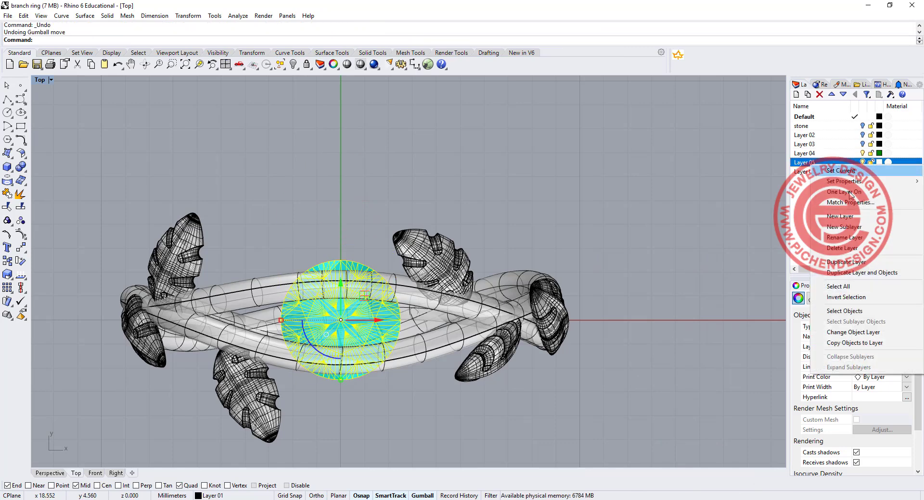
left_click(808, 173)
right_click(809, 172)
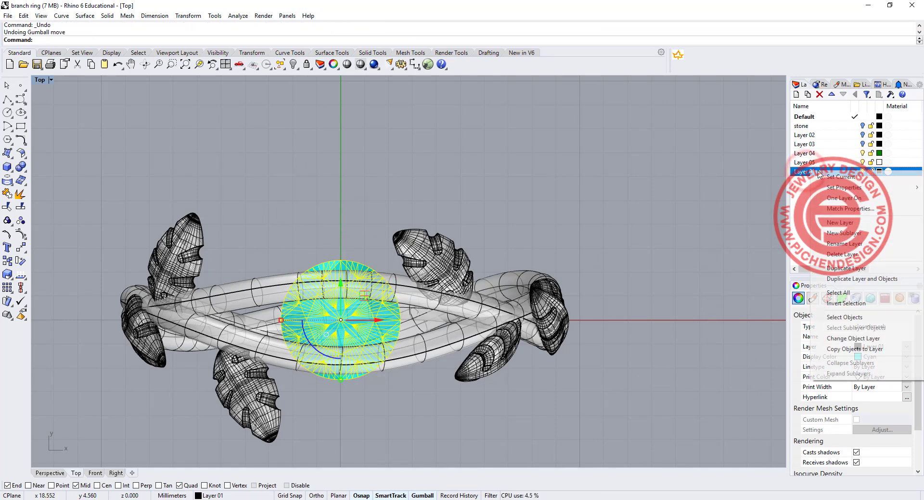
left_click(864, 339)
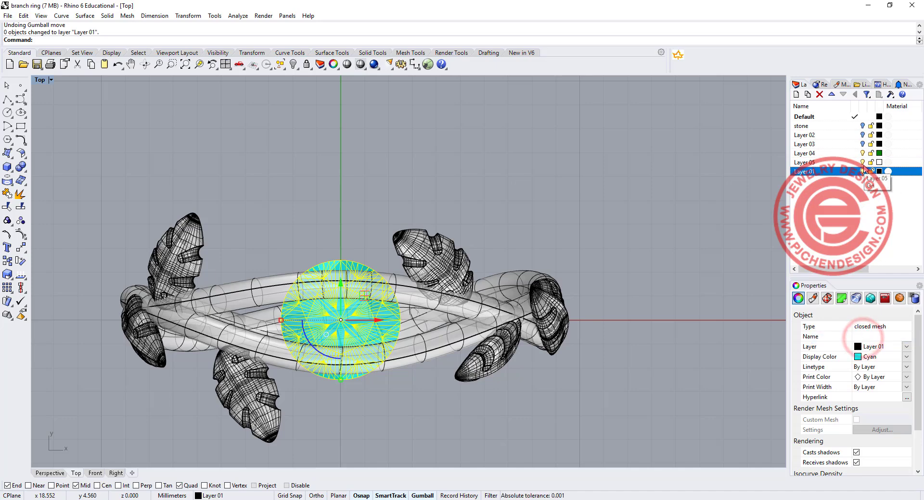
left_click(862, 117)
Scale the round stone down uniformly about its centre in the Top view and return to the four-view layout
scroll(330, 311, "up", 4)
right_click_drag(316, 280, 303, 236)
scroll(269, 214, "down", 4)
left_click_drag(253, 258, 289, 256)
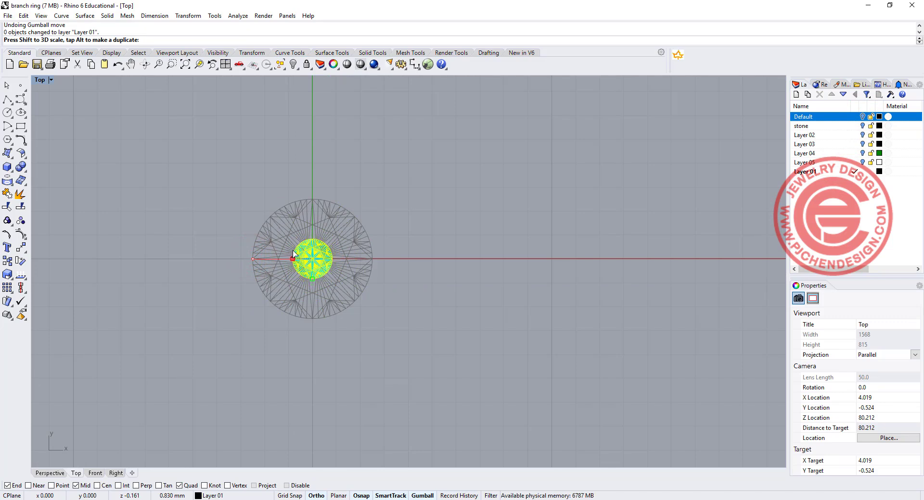
left_click_drag(293, 254, 275, 247)
scroll(308, 267, "up", 3)
left_click(460, 297)
double_click(41, 80)
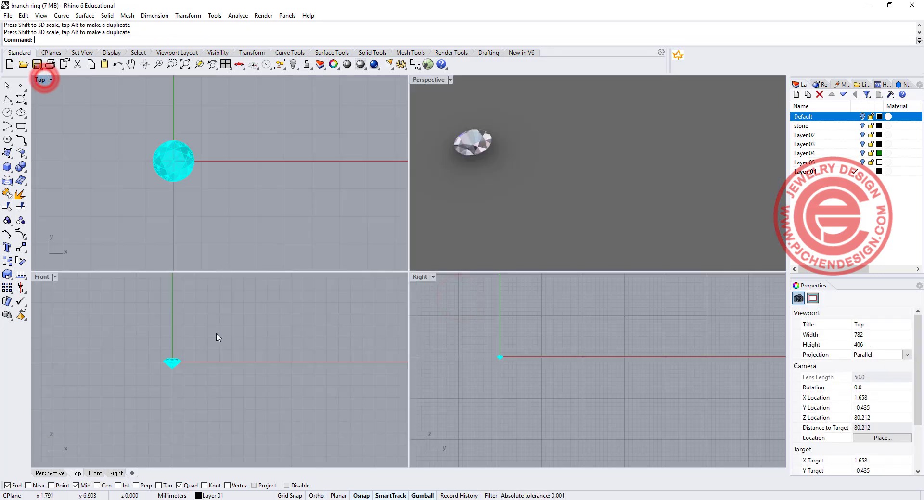
Draw a near-vertical polyline segment just outside the stone's girdle in the Front view, from above its table to below its tip
left_click(7, 99)
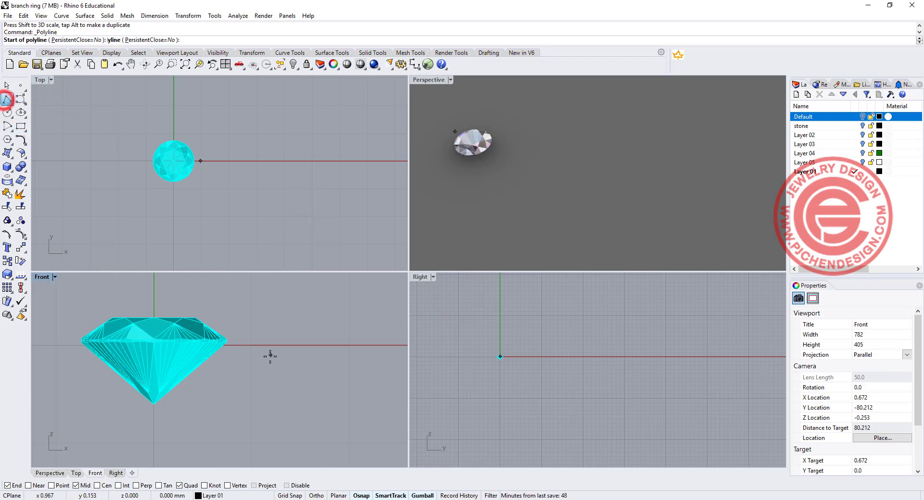
left_click(234, 292)
right_click_drag(236, 442, 238, 424)
left_click(238, 423)
key("Return")
scroll(196, 383, "up", 5)
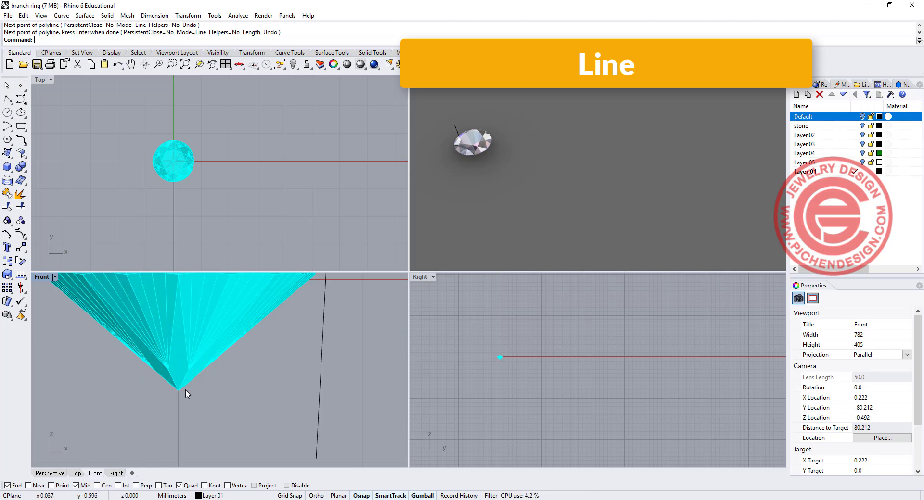
scroll(187, 394, "down", 5)
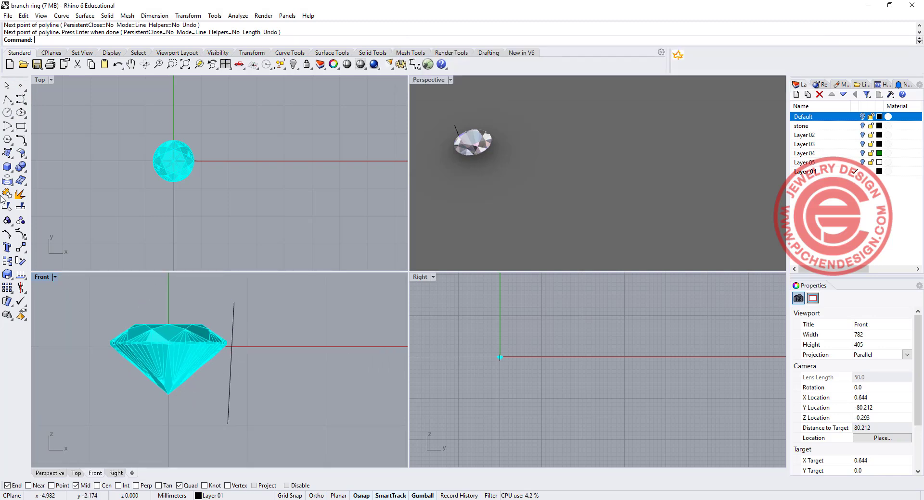
Create a round-capped pipe about 0.22 mm in radius along the slanted polyline beside the stone to form a prong
left_click(7, 166)
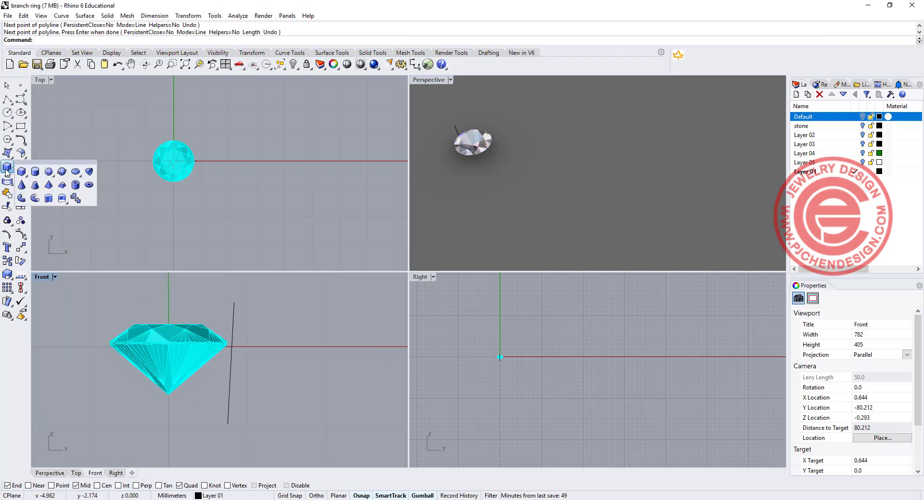
left_click(33, 196)
left_click(233, 308)
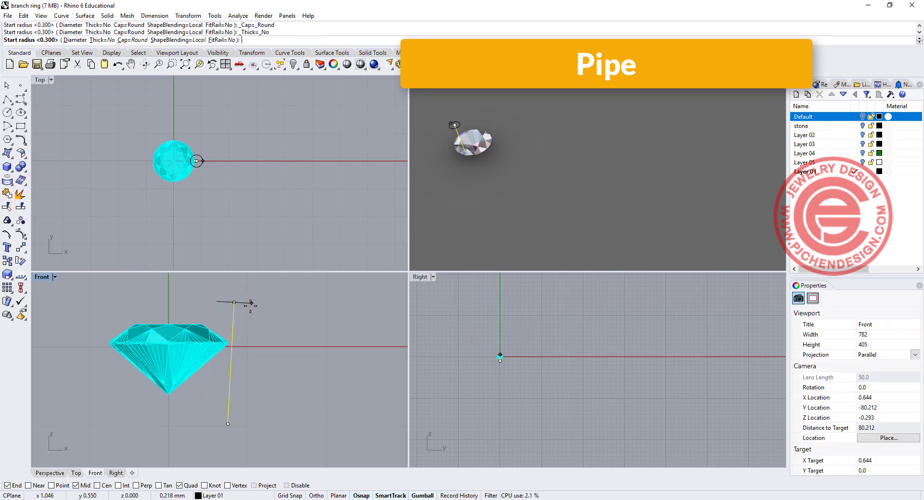
left_click(250, 304)
key("Return")
key("Return")
Polar-array the prong around the origin in the Top view with 3 items over 360 degrees
left_click(261, 206)
scroll(262, 208, "up", 5)
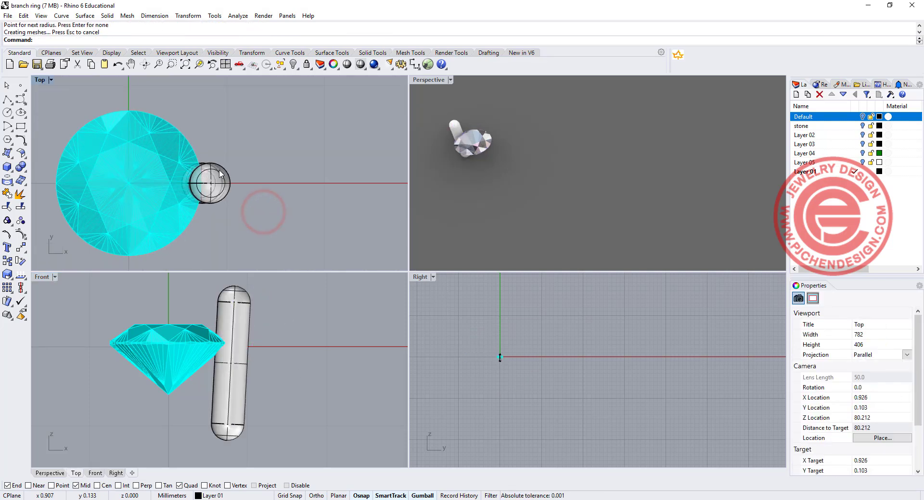
left_click(222, 169)
scroll(138, 166, "down", 4)
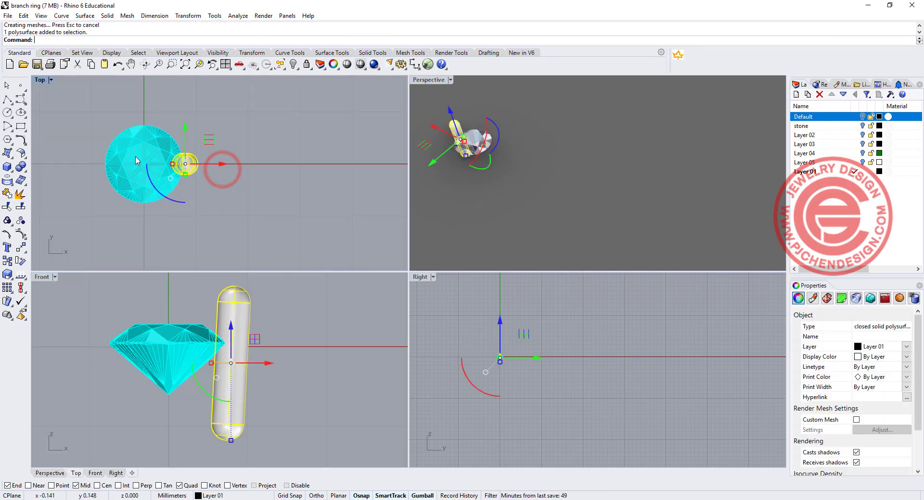
left_click(22, 249)
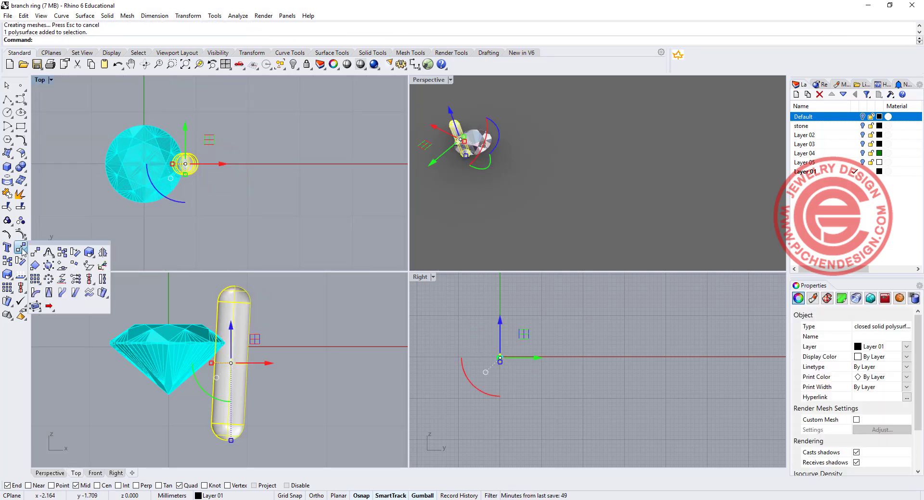
left_click(48, 281)
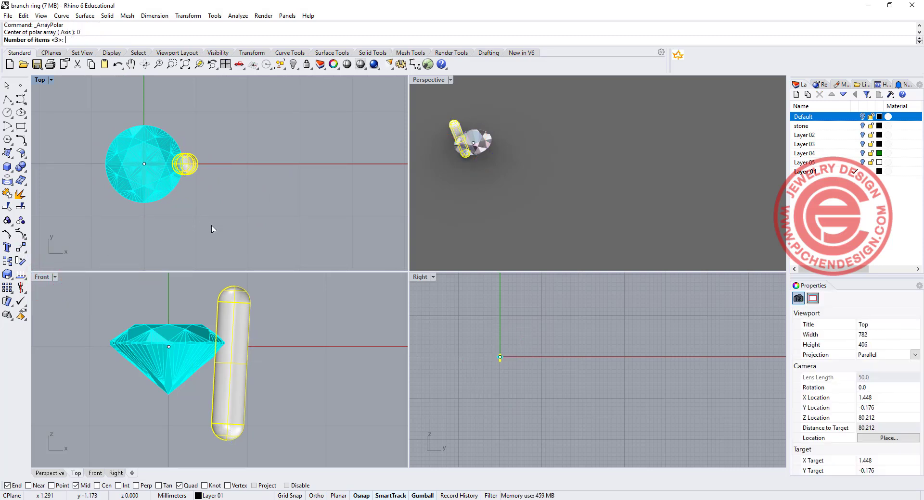
key("Return")
key("Return")
key("Return")
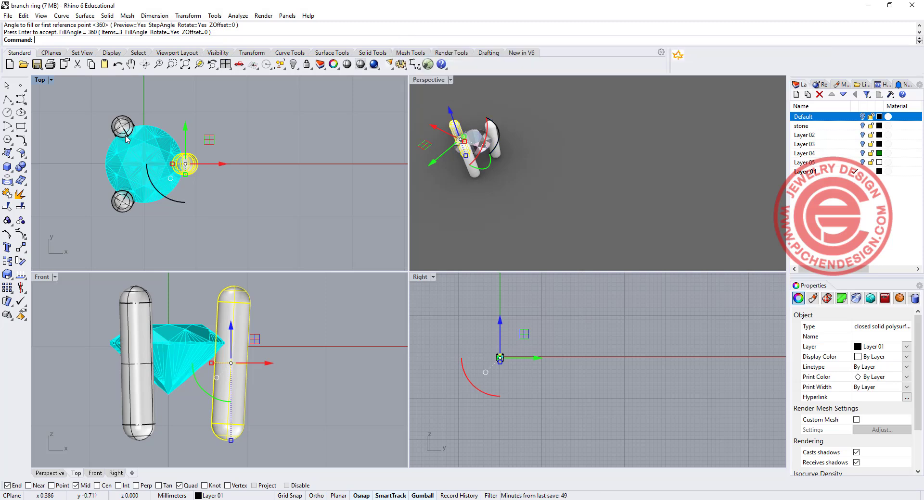
right_click_drag(195, 211, 209, 205)
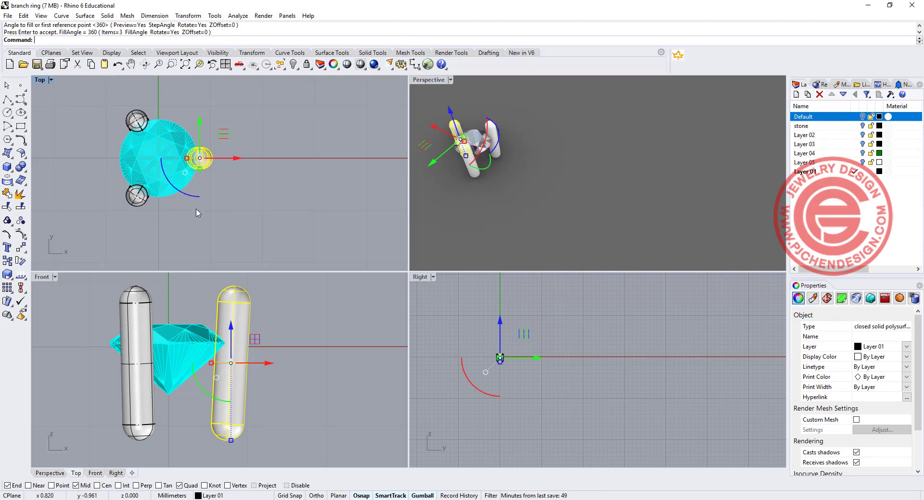
left_click(187, 302)
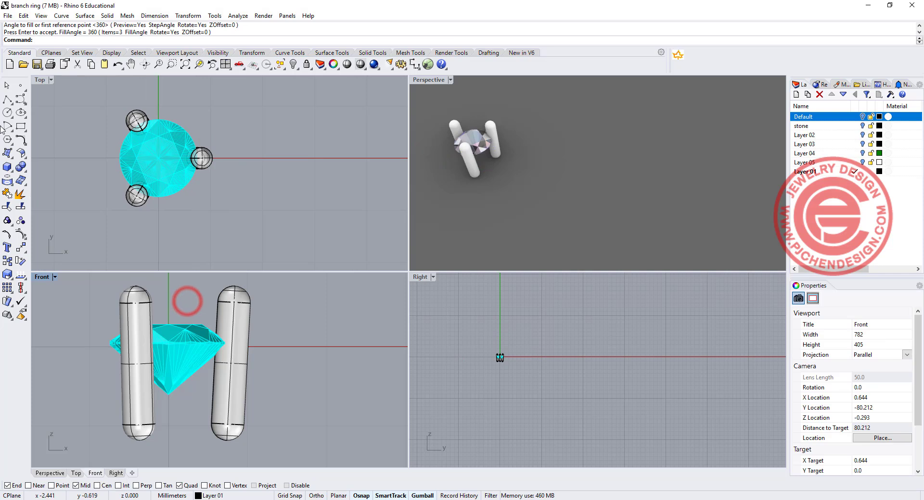
Draw an upright rectangle with conic corners in the Front view, below the stone's girdle and overlapping the prong on the negative X side
left_click(21, 128)
left_click(89, 130)
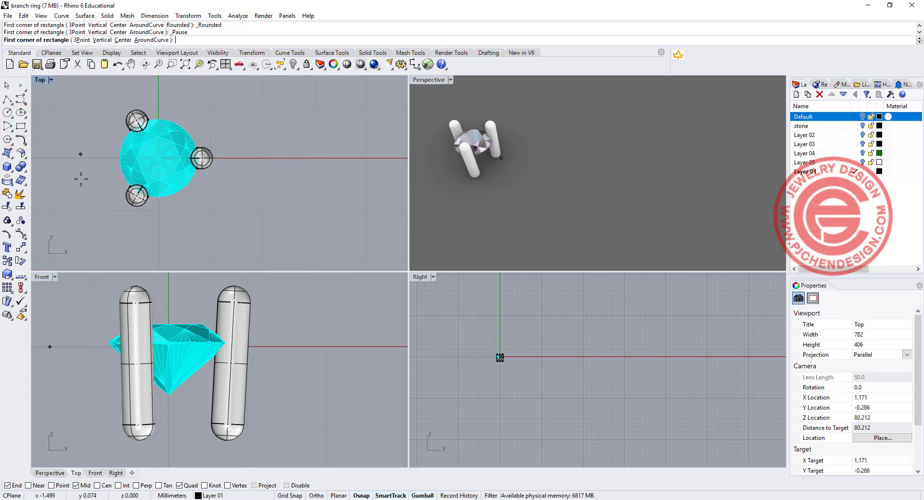
scroll(127, 368, "up", 1)
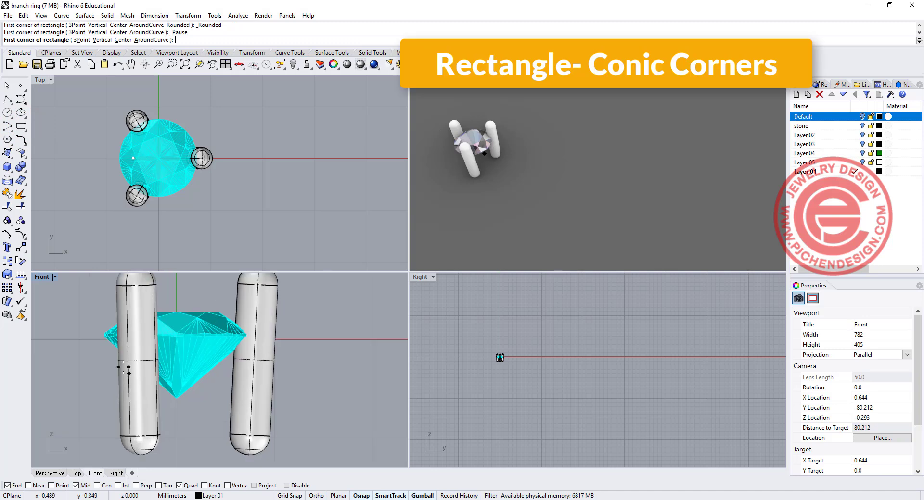
left_click(105, 346)
left_click(140, 435)
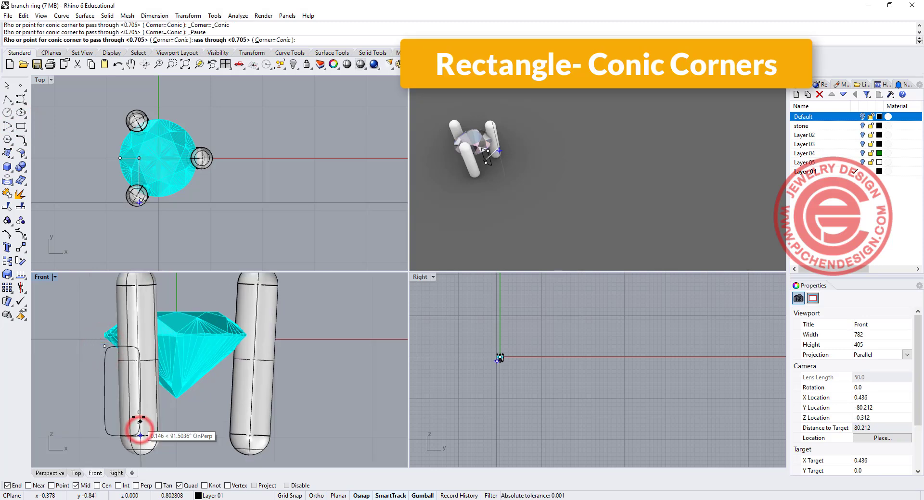
left_click(138, 415)
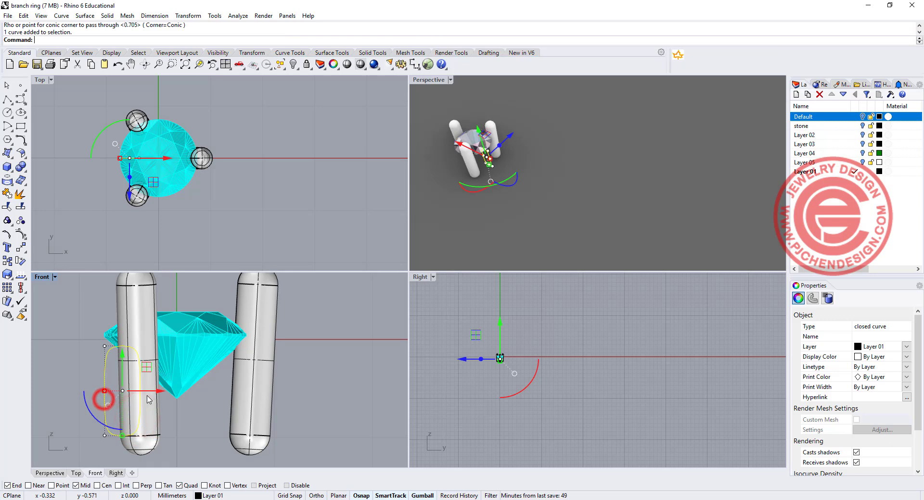
Shift the conic-cornered rectangle slightly outward in the Front view and tilt it slightly to follow the stone's taper
left_click_drag(158, 391, 155, 391)
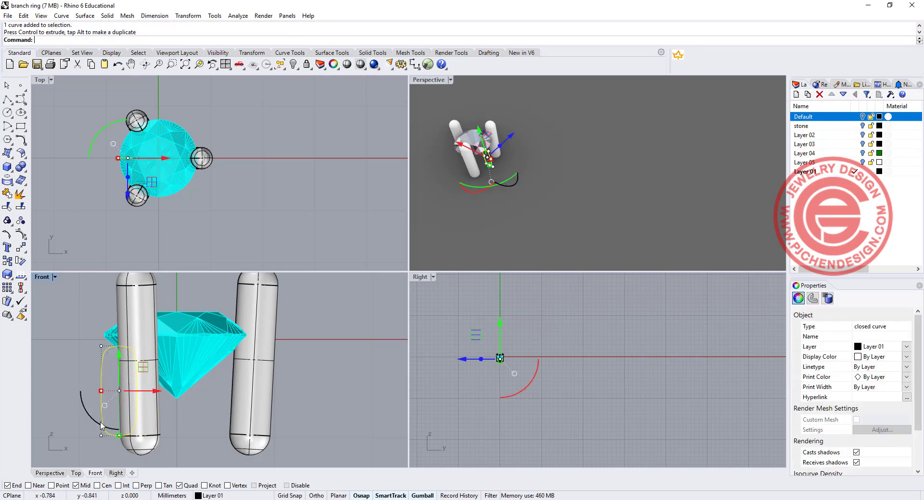
left_click_drag(100, 423, 101, 424)
scroll(94, 357, "down", 2)
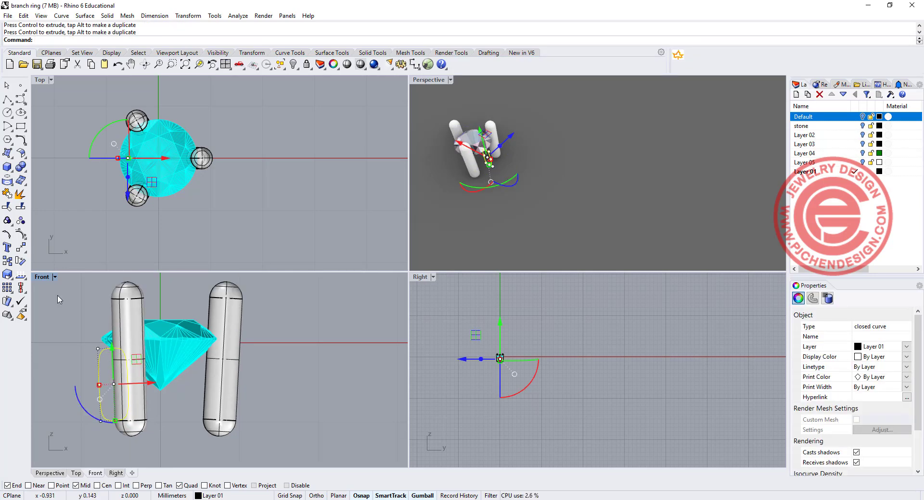
Revolve the rounded rectangle 360 degrees about the vertical axis through the origin to form the collar under the stone
double_click(41, 278)
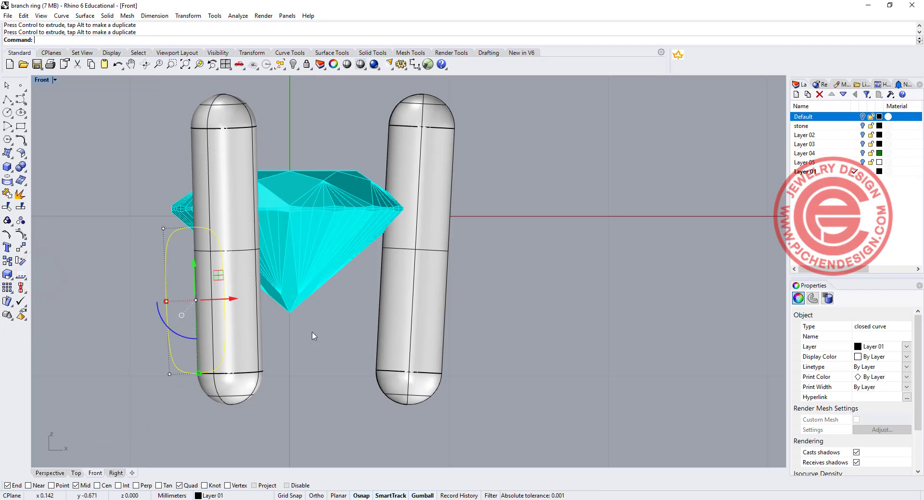
left_click(85, 15)
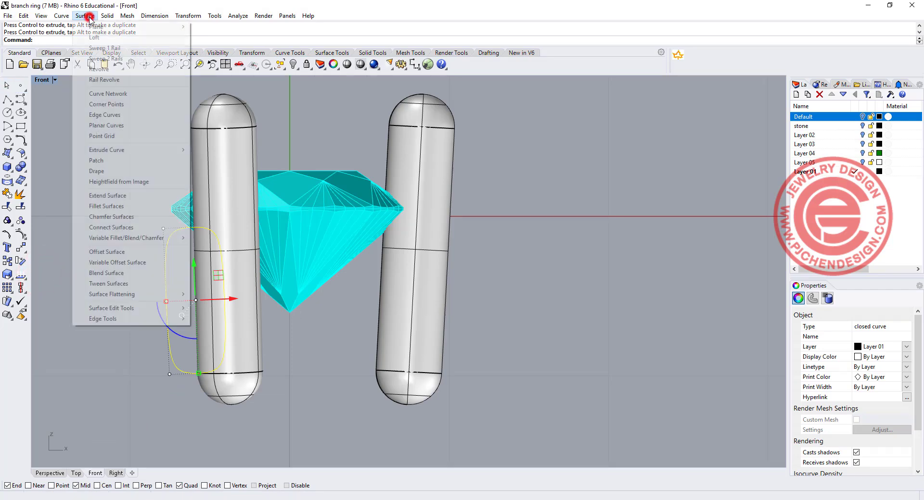
left_click(122, 68)
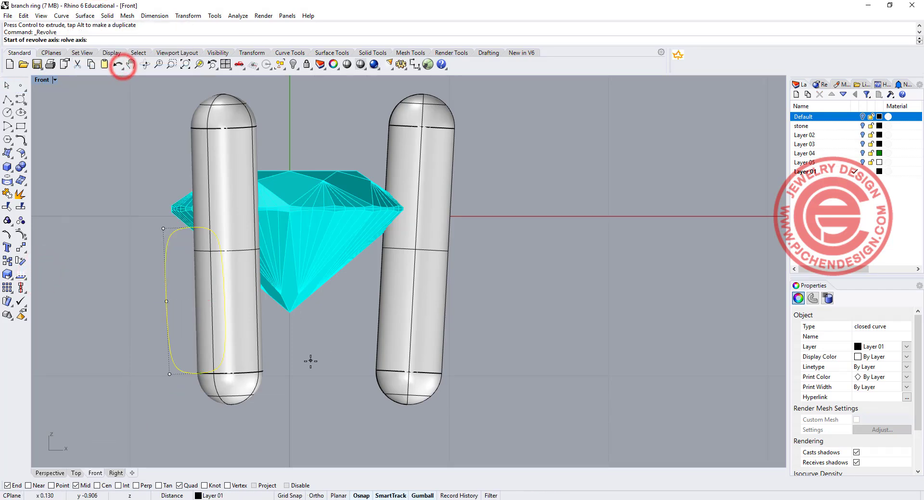
type("0")
key("Return")
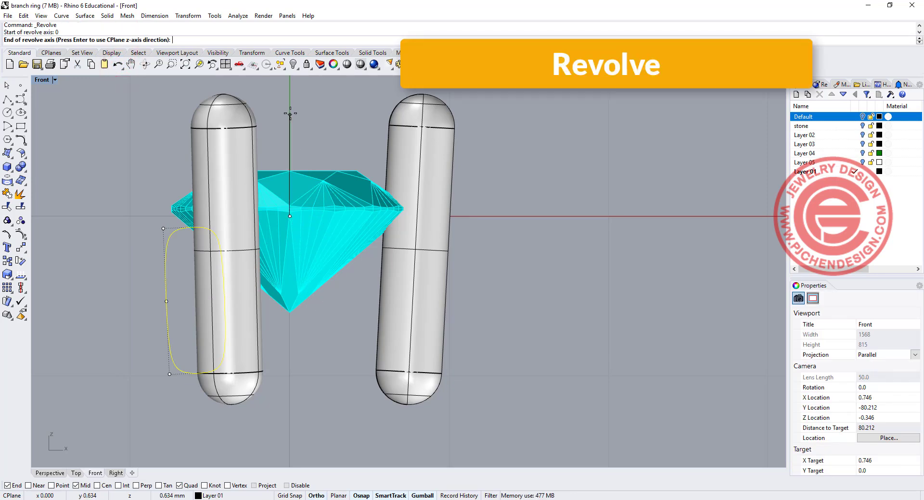
left_click(290, 113)
key("Return")
key("Return")
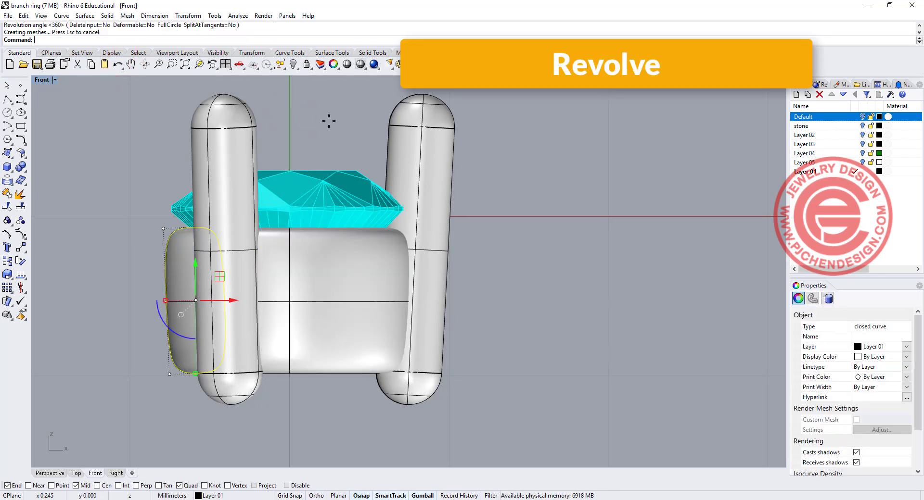
left_click(71, 94)
double_click(40, 78)
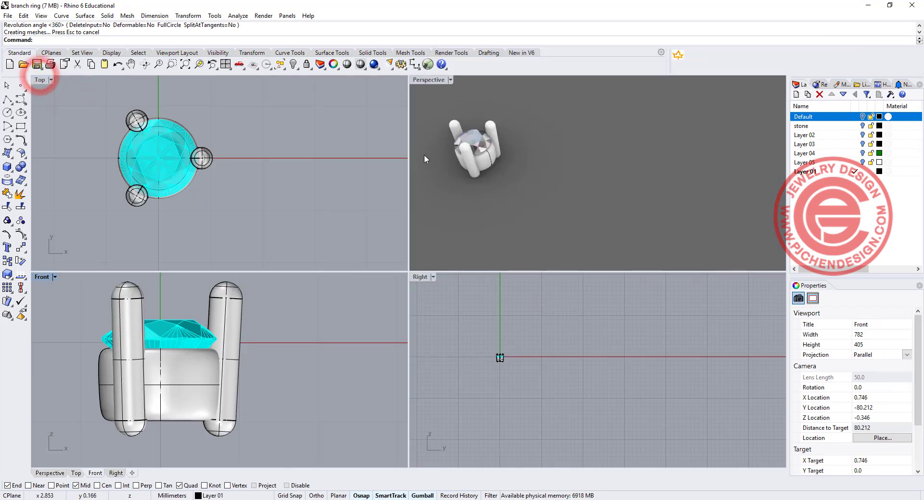
Boolean-union the three prongs with the revolved collar, and group the setting with its stone
left_click(473, 151)
right_click_drag(473, 151, 545, 196)
scroll(520, 212, "up", 4)
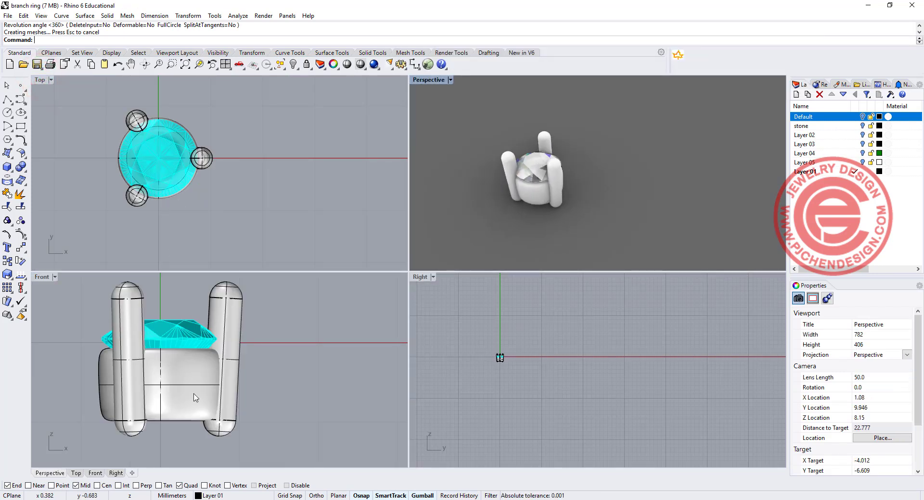
left_click(277, 391)
key("ctrl+a")
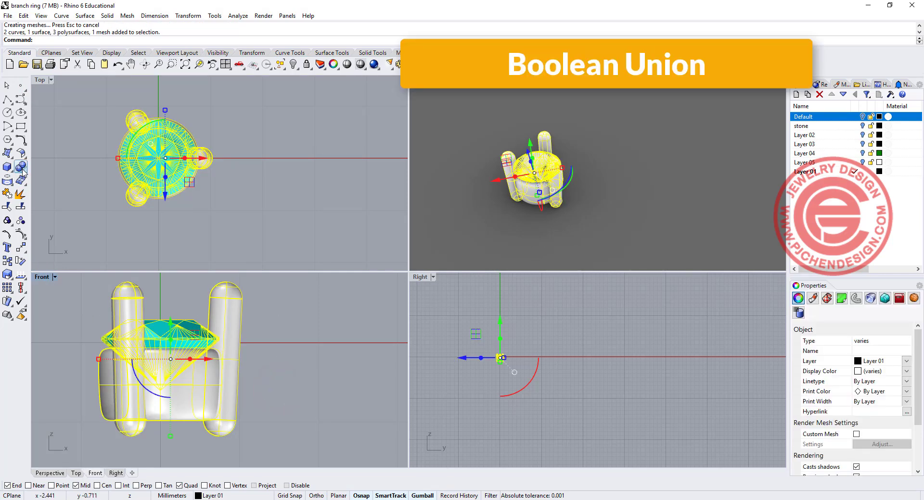
left_click(20, 167)
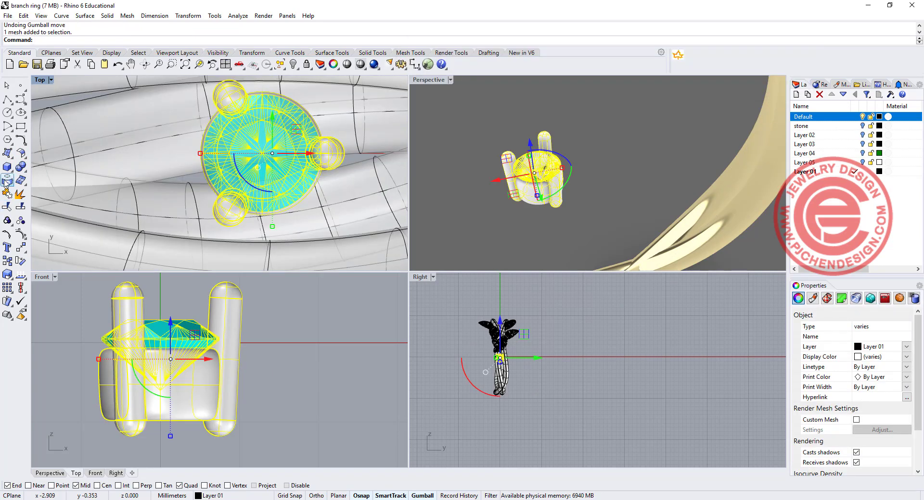
left_click(7, 221)
Move the grouped stone setting in the Top view to beside the upper leaf near the bands' crossing, and rotate it slightly
scroll(225, 158, "down", 3)
scroll(225, 157, "down", 3)
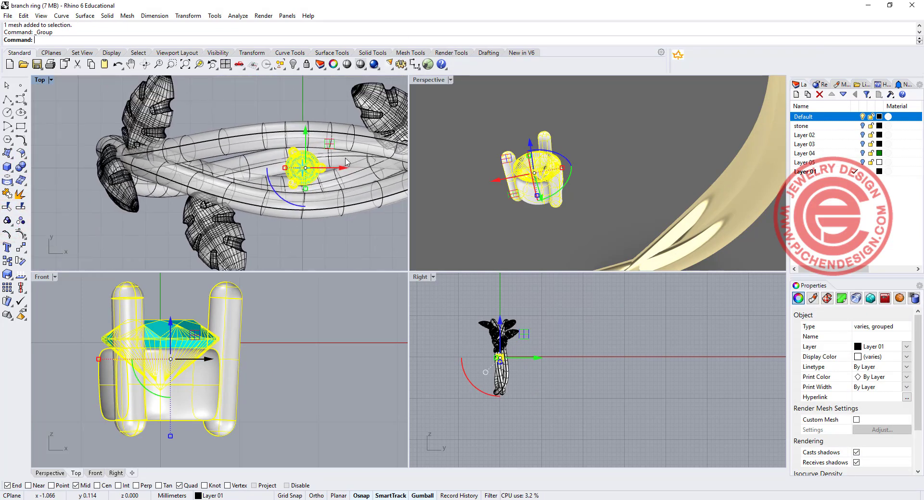
left_click_drag(332, 143, 209, 101)
scroll(200, 162, "up", 4)
left_click_drag(199, 161, 196, 155)
scroll(179, 340, "down", 5)
scroll(152, 326, "up", 5)
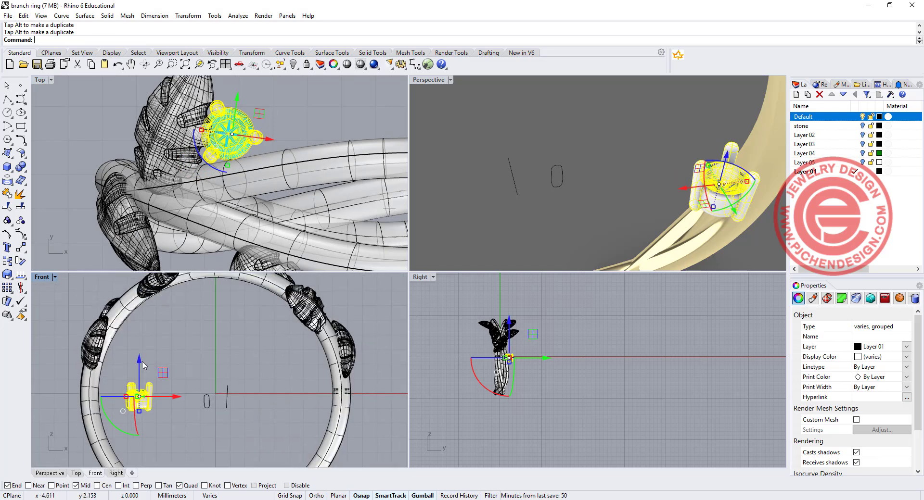
Raise the stone setting to the band beneath the leaf in the Front view and tilt it to follow the ring's curve
left_click_drag(141, 361, 141, 285)
scroll(170, 323, "up", 5)
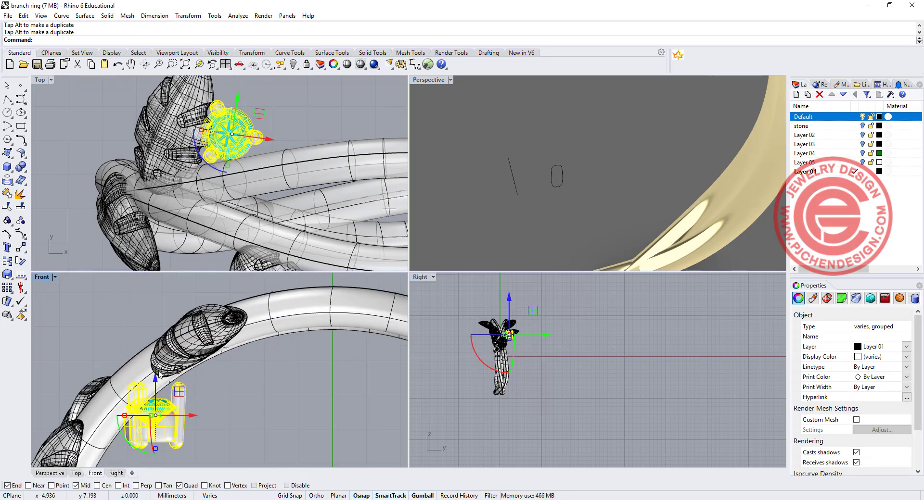
left_click_drag(155, 385, 153, 321)
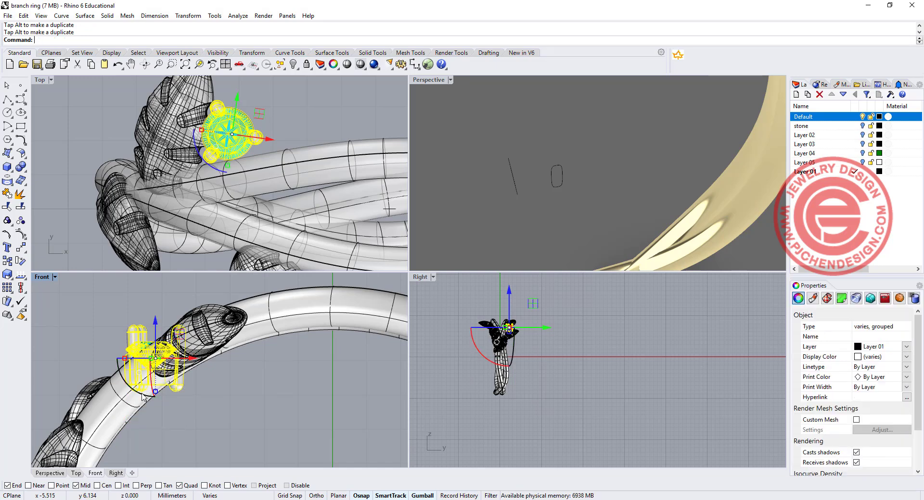
left_click_drag(141, 393, 168, 414)
left_click(214, 404)
scroll(184, 386, "up", 5)
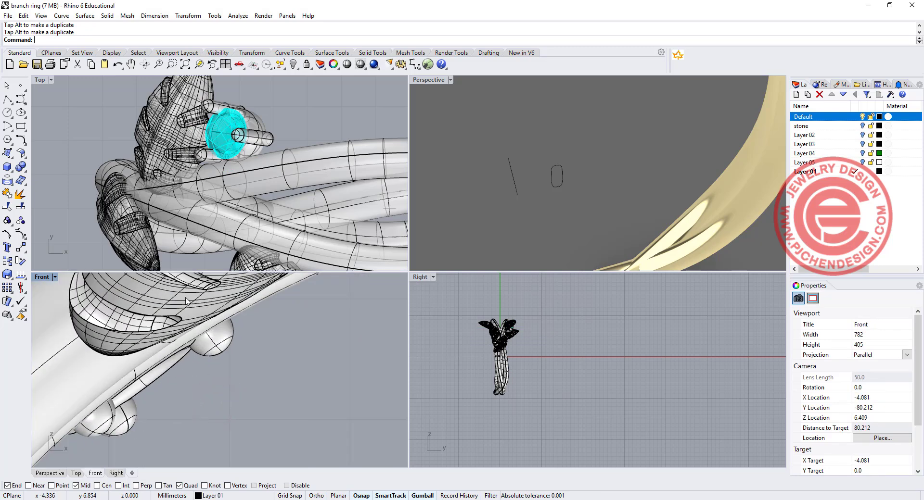
scroll(200, 186, "down", 5)
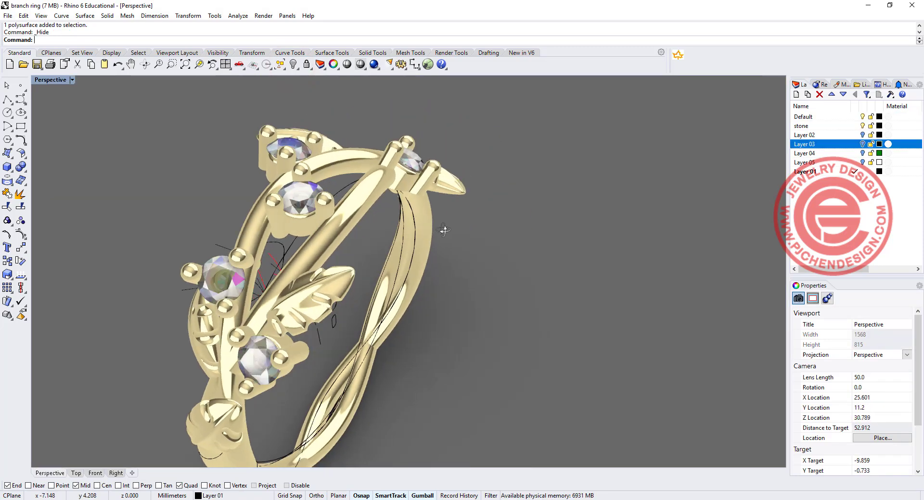
Examine from several angles how the stone settings and grooved leaves sit on the intertwined bands
right_click_drag(336, 226, 366, 212)
scroll(366, 213, "up", 6)
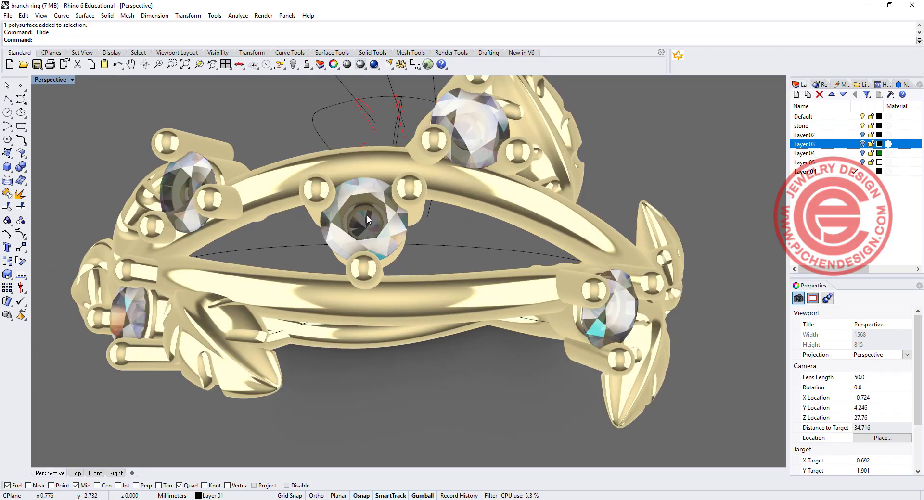
right_click_drag(461, 201, 425, 207)
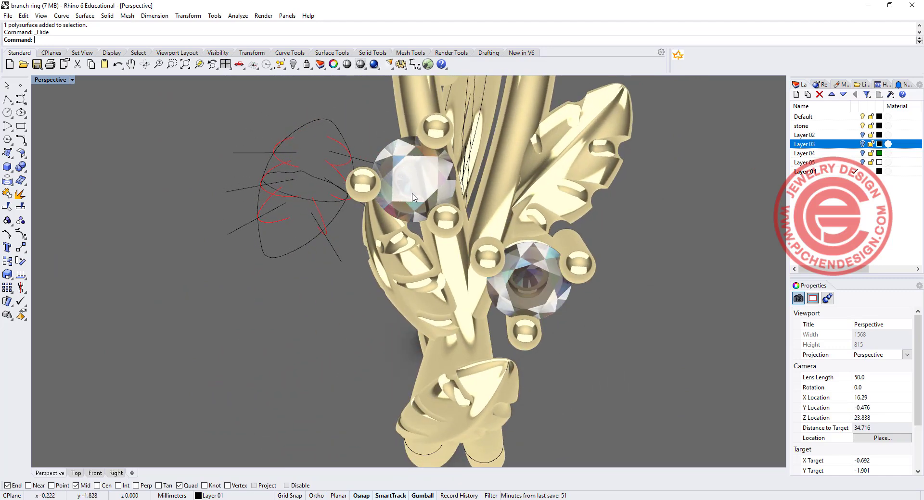
right_click_drag(430, 223, 602, 174)
scroll(411, 186, "up", 3)
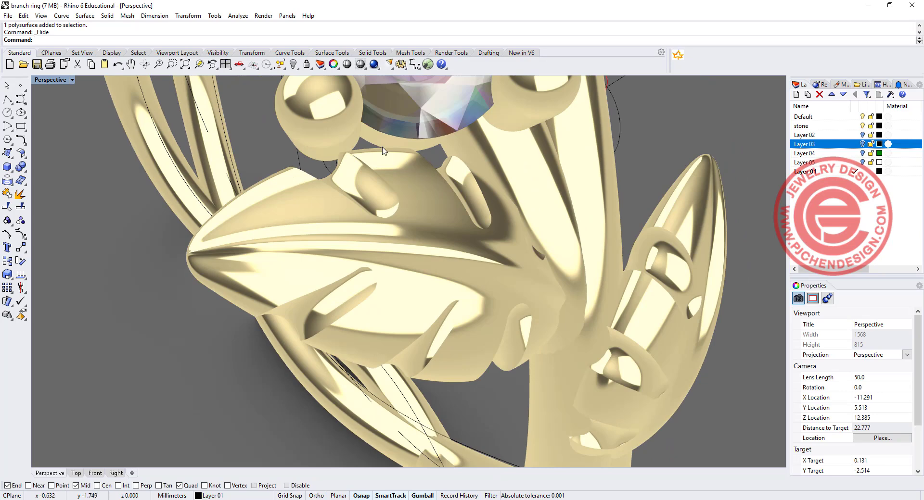
right_click_drag(343, 162, 356, 168)
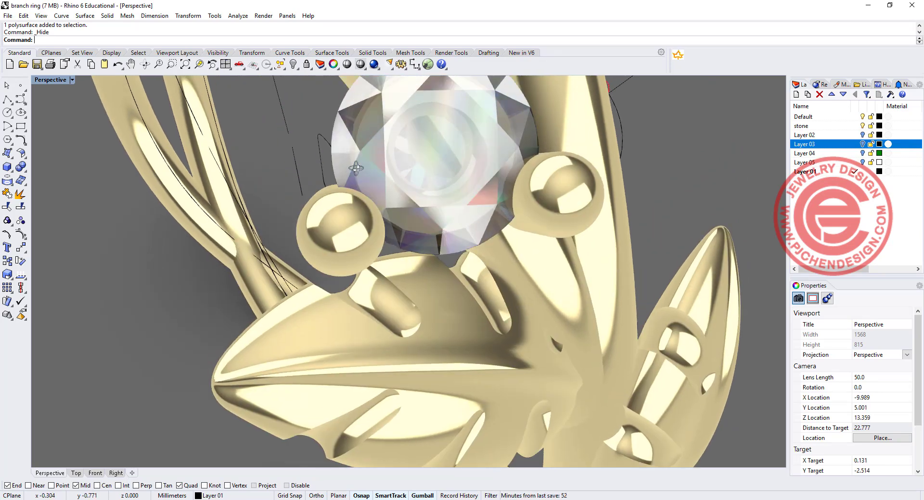
Hide the leftover leaf construction curves floating beside the ring
left_click(346, 226)
left_click_drag(392, 129, 401, 138)
right_click_drag(431, 284, 605, 201)
scroll(430, 259, "down", 10)
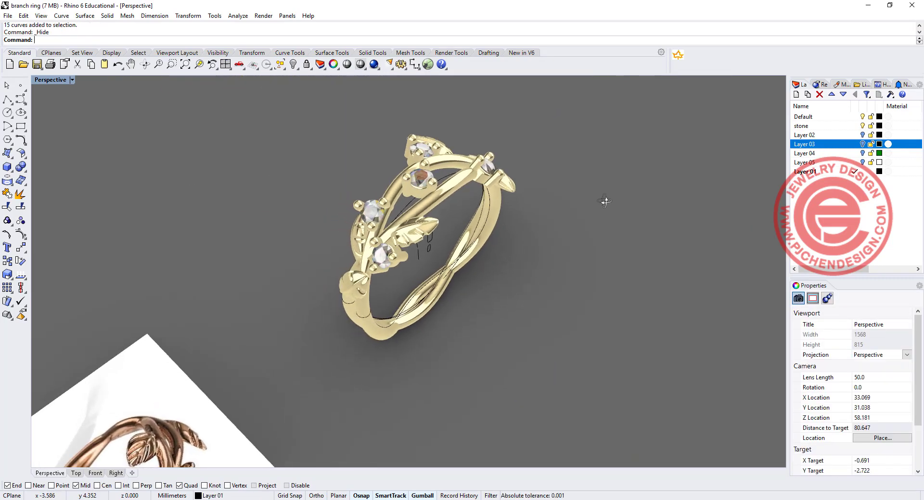
right_click_drag(605, 201, 300, 230)
scroll(405, 177, "up", 6)
right_click_drag(405, 177, 379, 219, "shift")
mouse_move(542, 269)
right_mouse_down()
mouse_move(515, 261)
mouse_move(525, 313)
mouse_move(531, 268)
right_mouse_up()
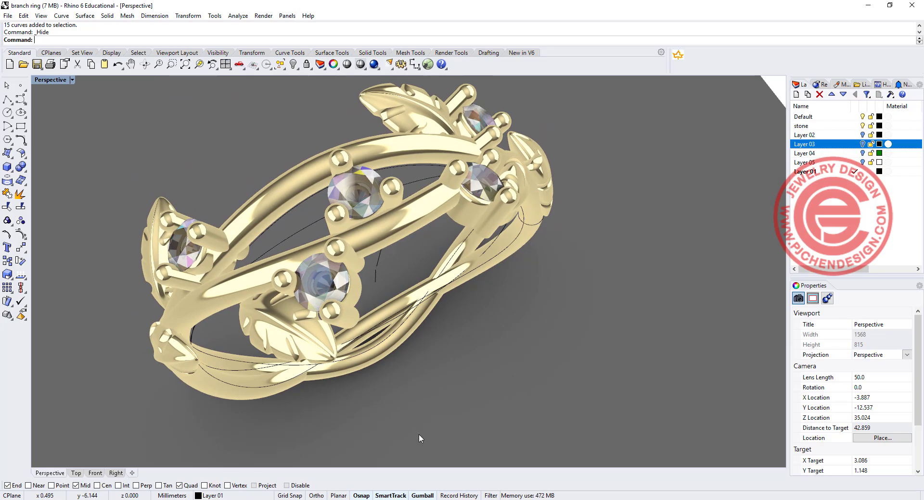